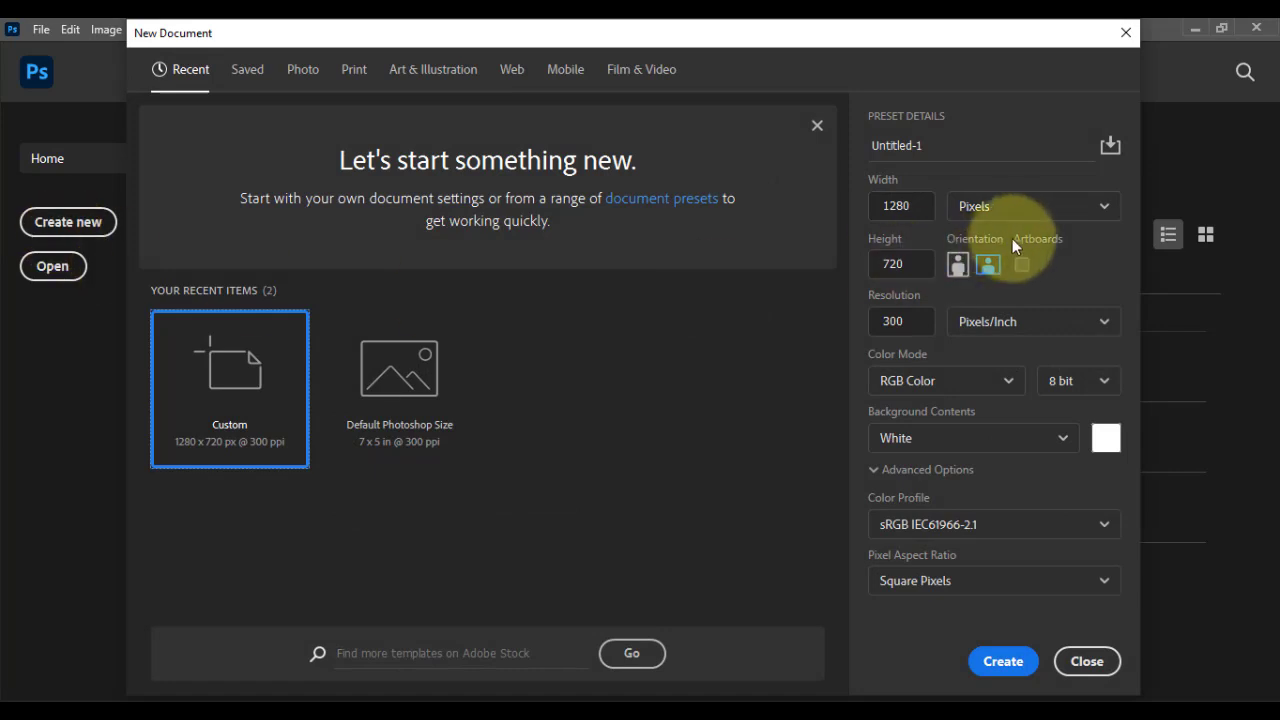
Step: Create a new 1280 x 720 pixel document at 300 pixels/inch in RGB Color with a white background
key("Tab")
key("Tab")
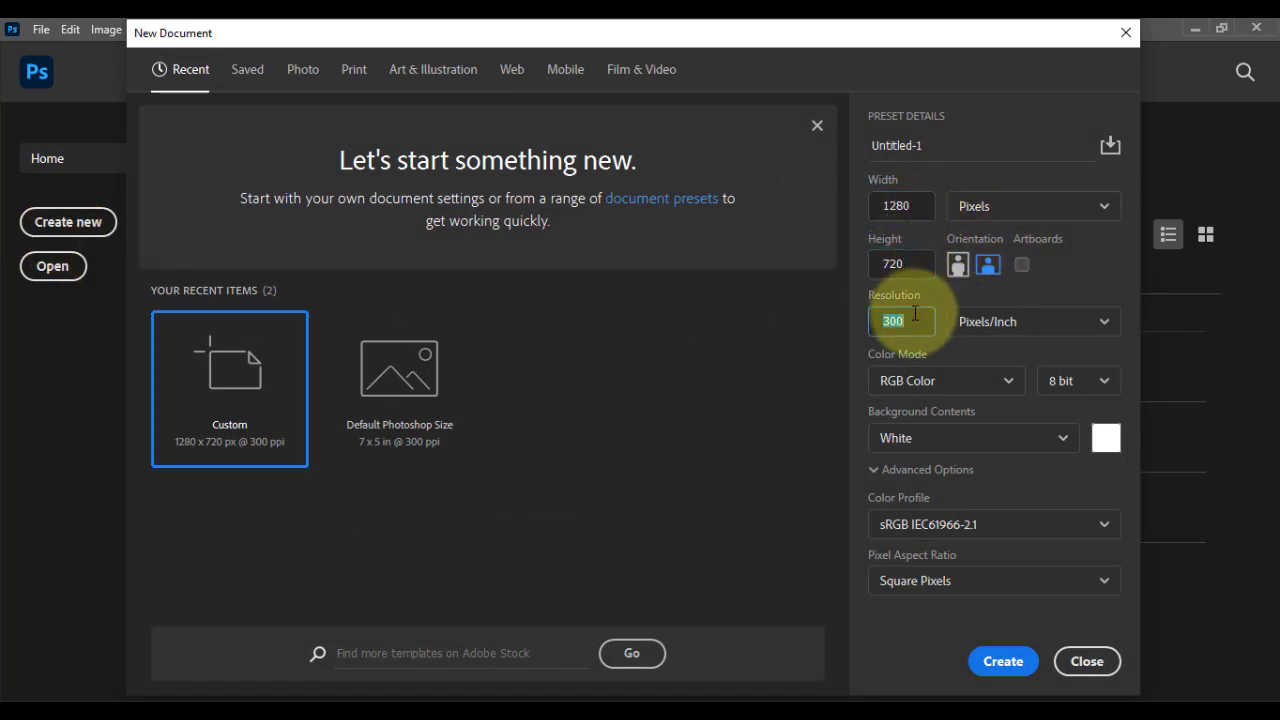
left_click(1000, 662)
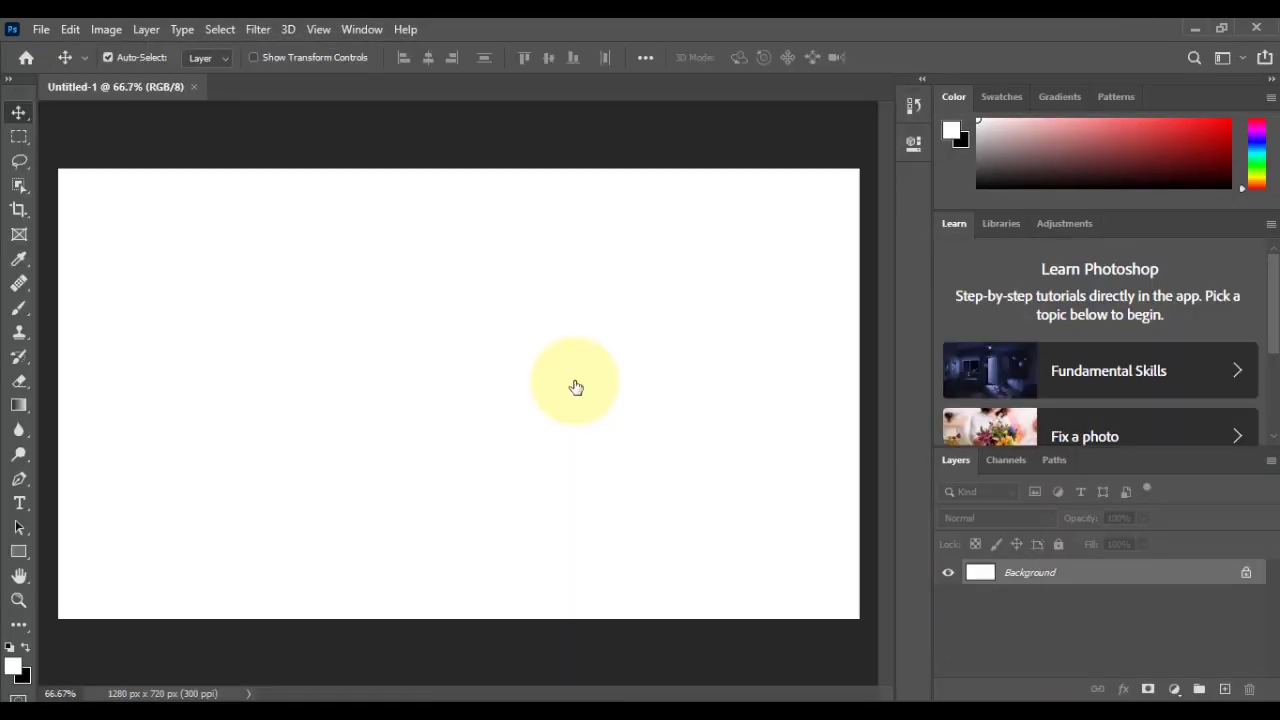
left_click(35, 30)
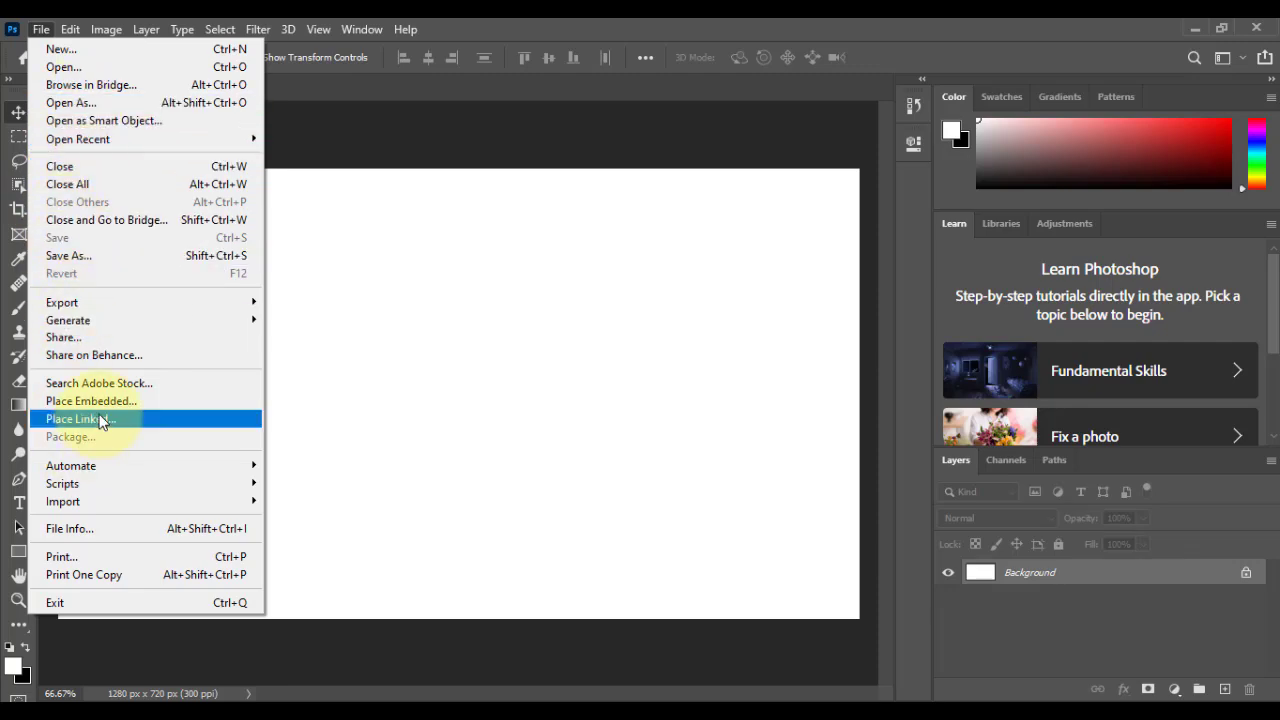
left_click(178, 400)
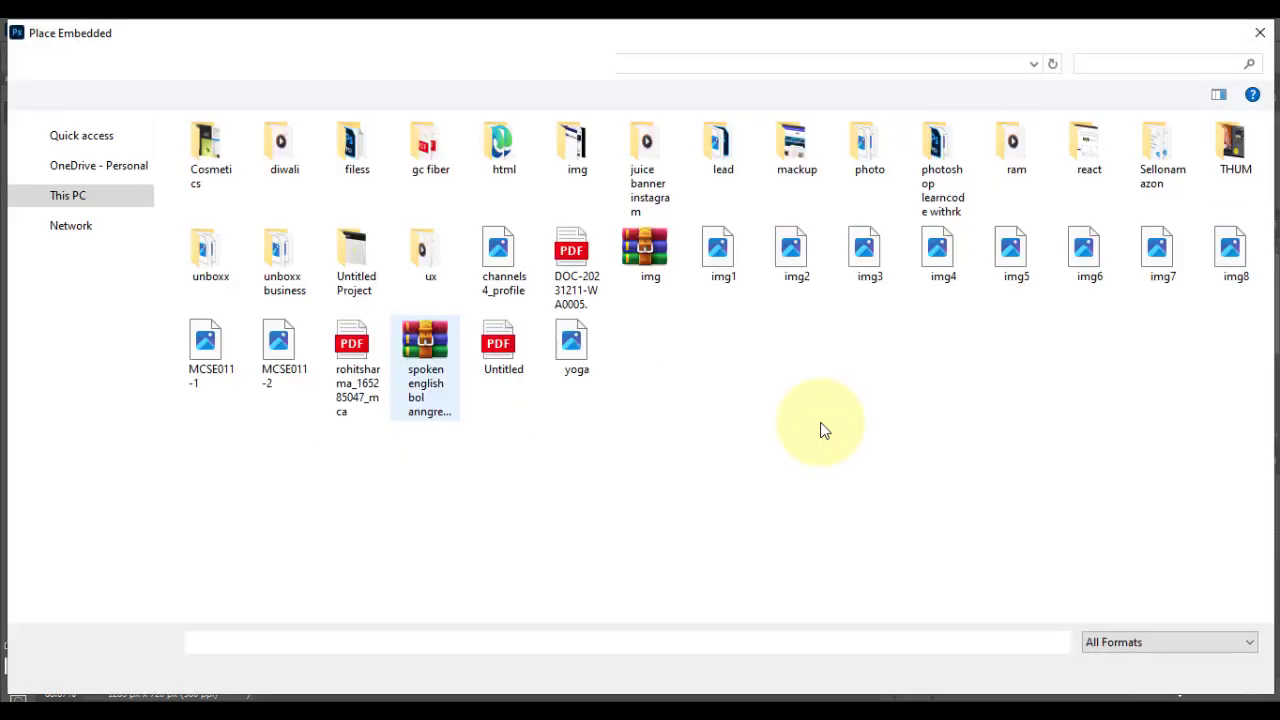
left_click(1240, 672)
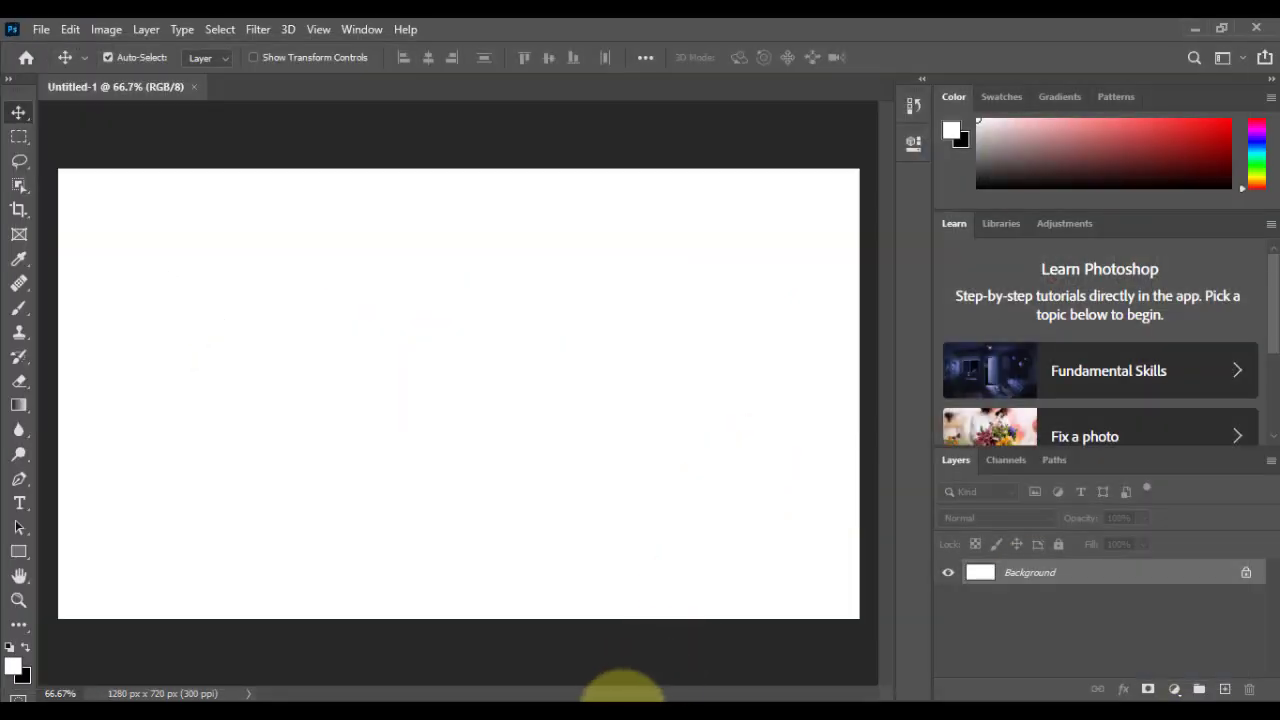
Step: Switch to File Explorer and open the portrait photo from the Downloads folder in Photoshop as a separate document
mouse_move(622, 700)
left_click(751, 624)
scroll(357, 294, "up", 1)
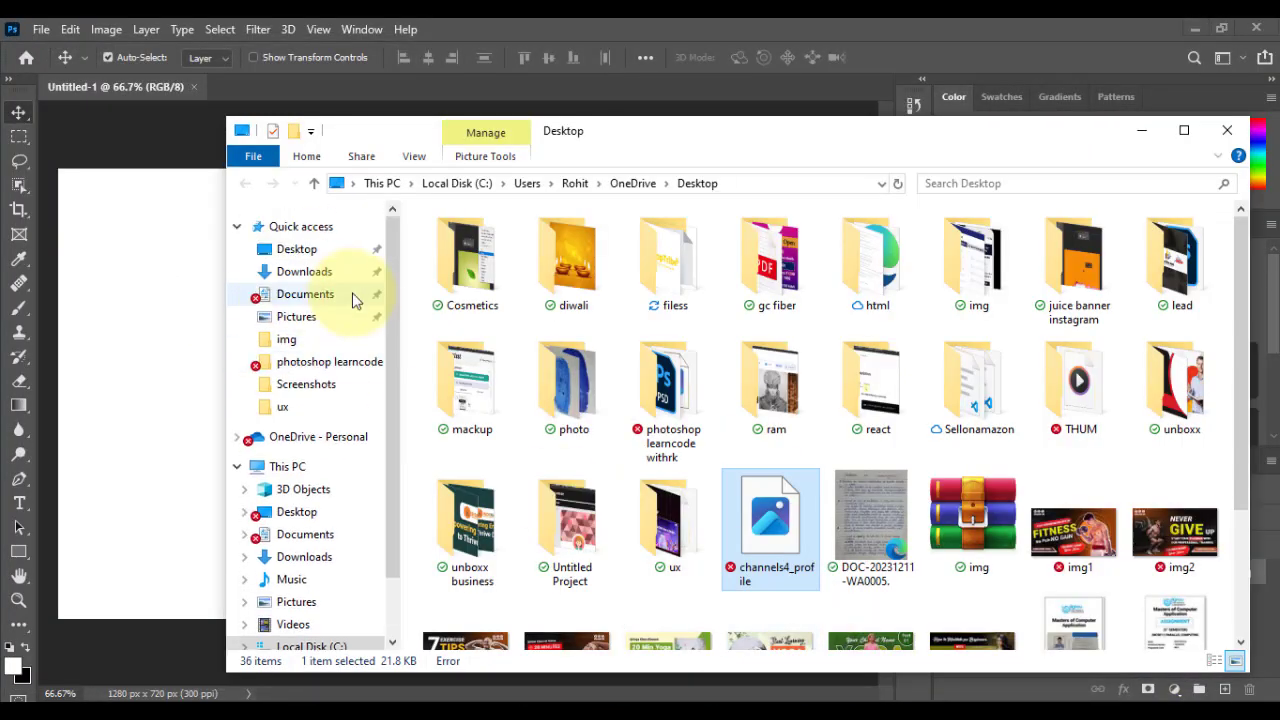
left_click(300, 272)
left_click_drag(677, 306, 345, 88)
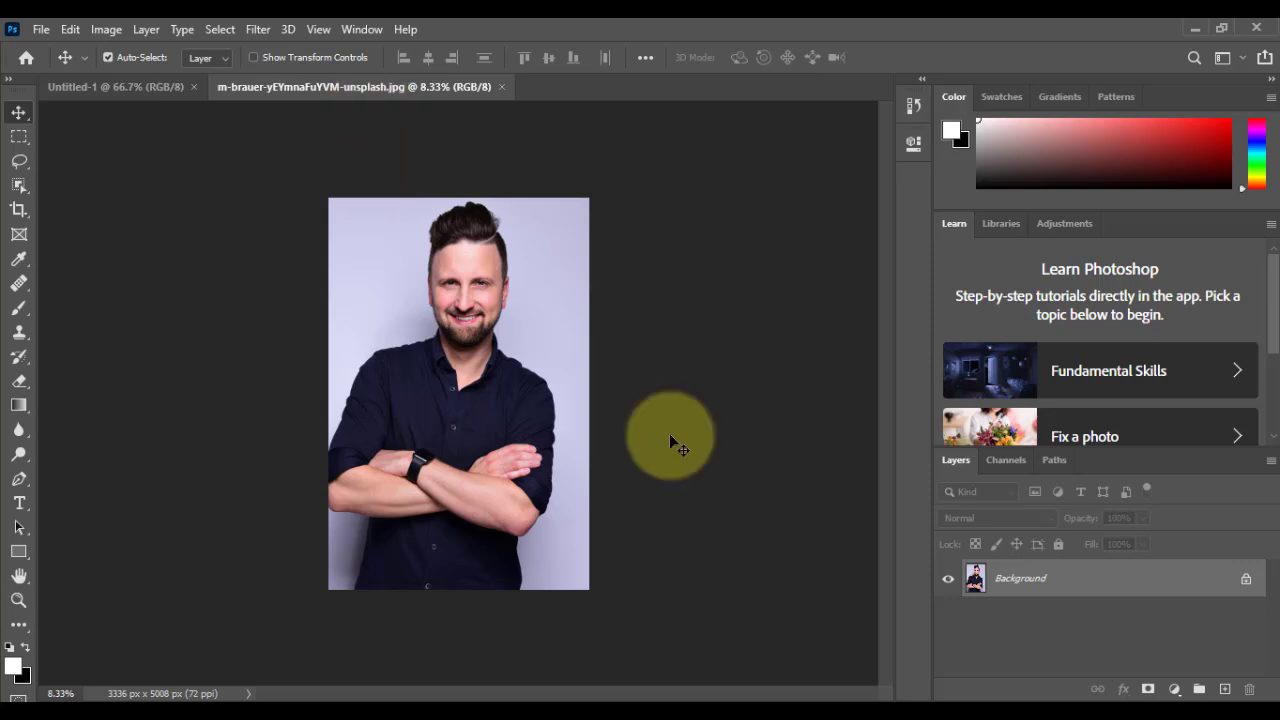
Step: Unlock the photo's background as Layer 0 and remove the backdrop behind the man with the Remove Background quick action
double_click(1082, 588)
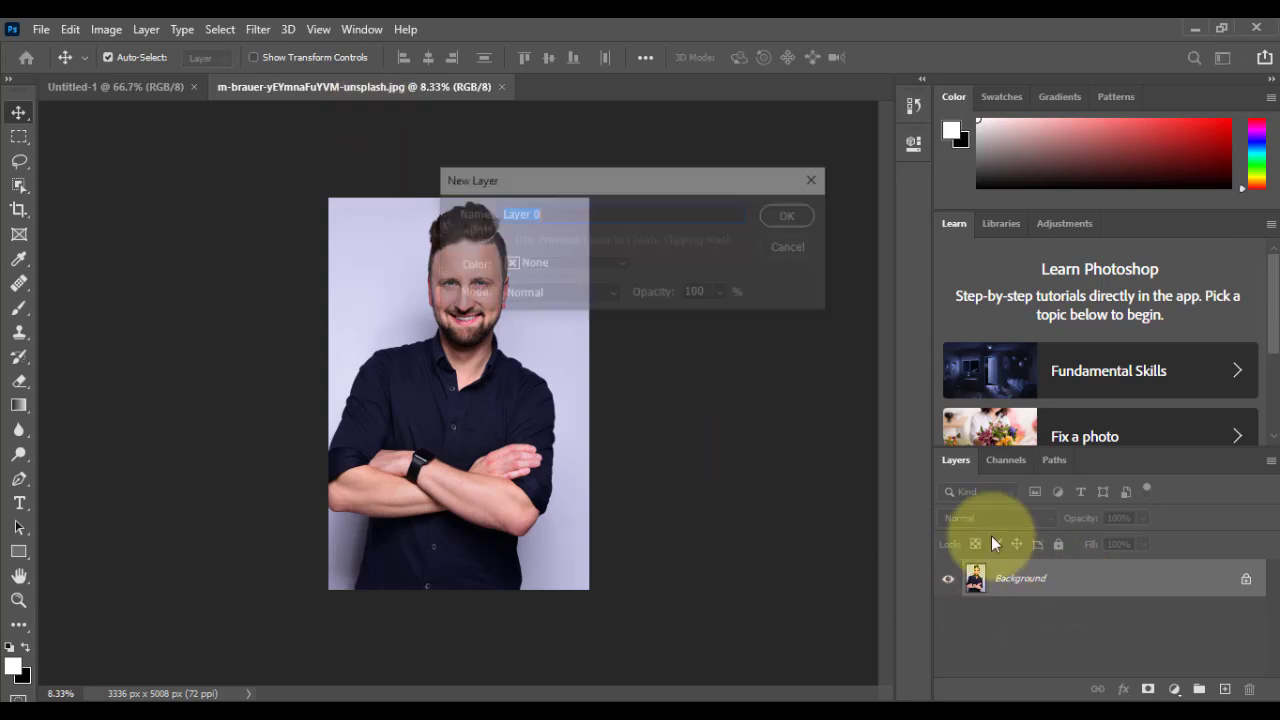
left_click(795, 215)
left_click(358, 29)
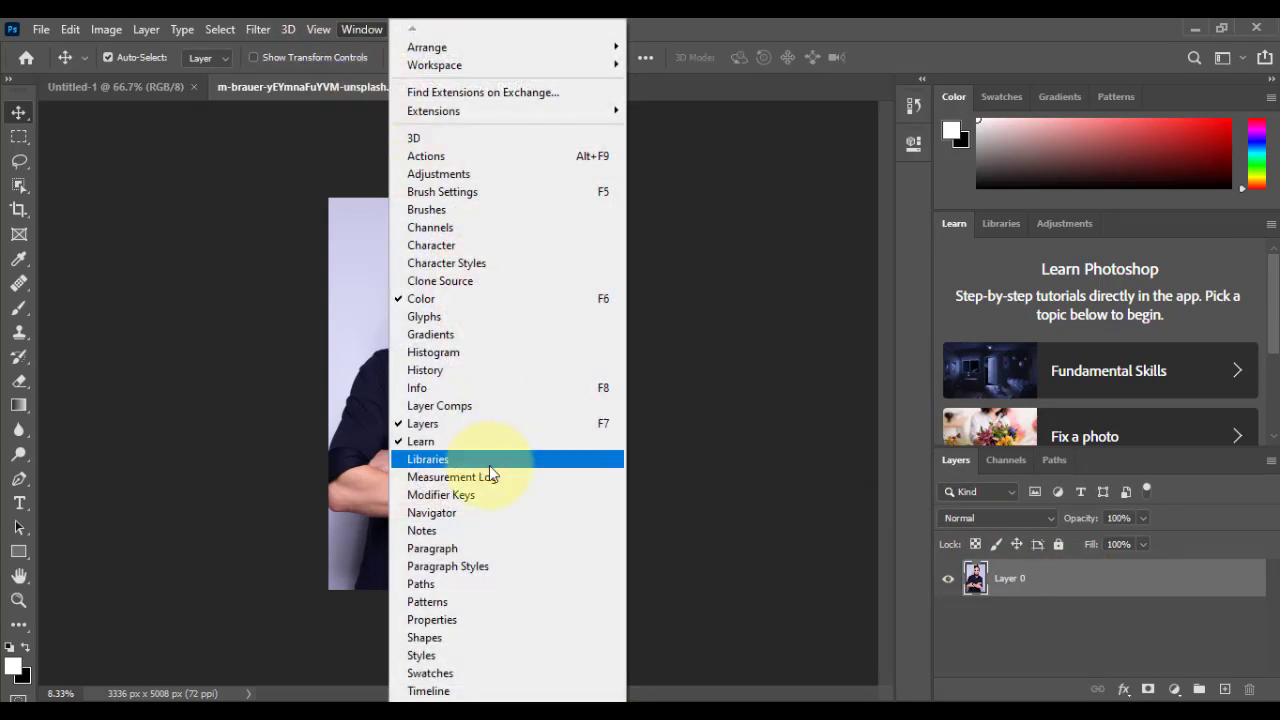
left_click(441, 620)
scroll(755, 355, "down", 1)
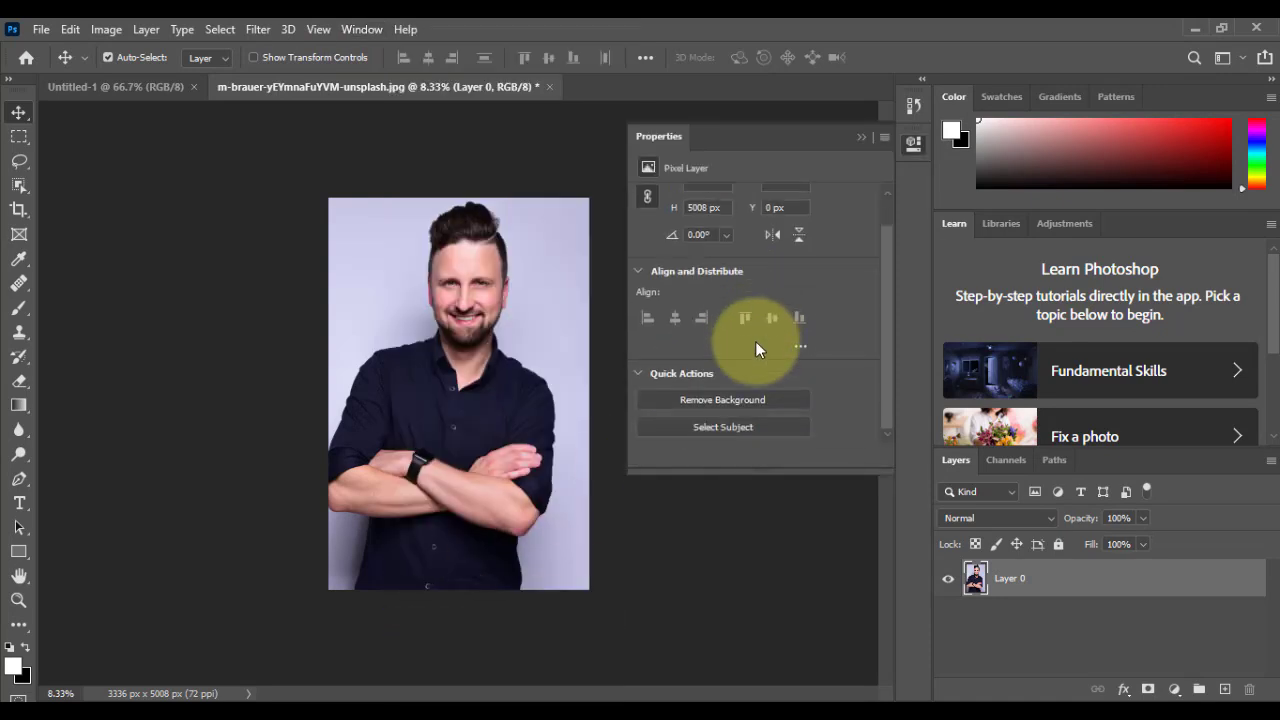
left_click(729, 398)
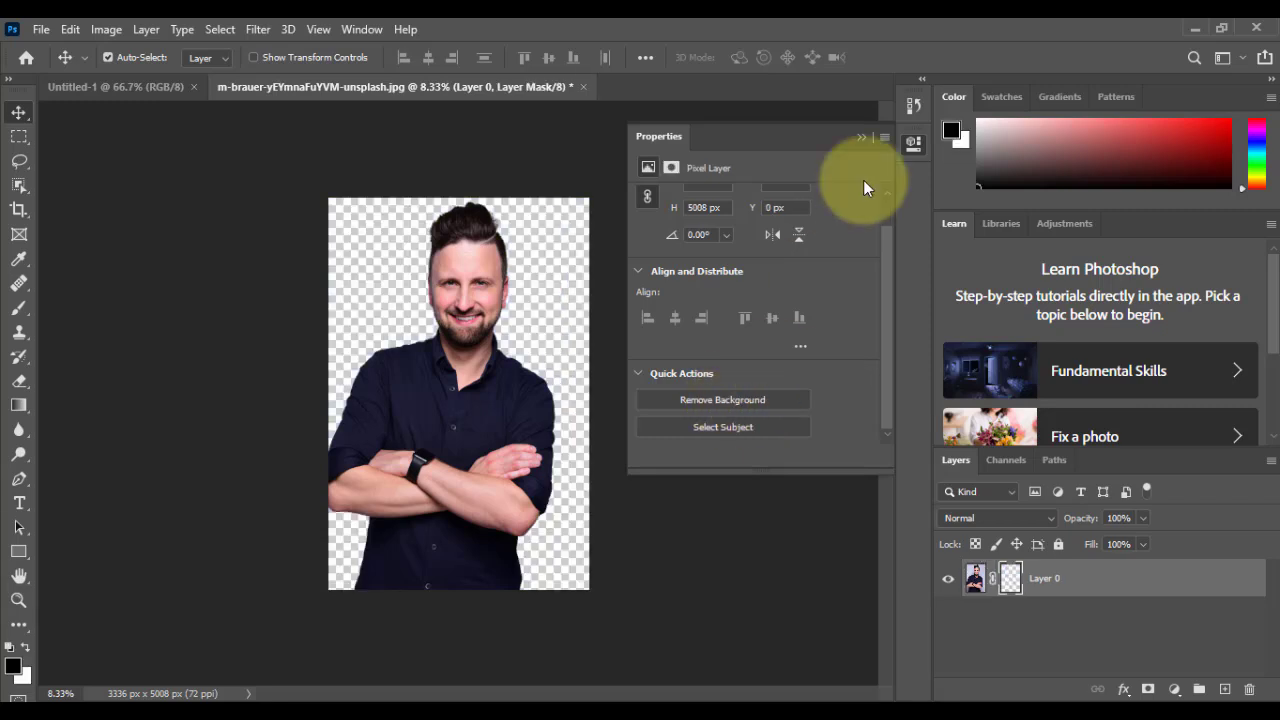
left_click(861, 136)
Step: Bring the cut-out man into the Untitled-1 document and scale him to 19.90% within the right half of the canvas
left_click_drag(455, 365, 564, 413)
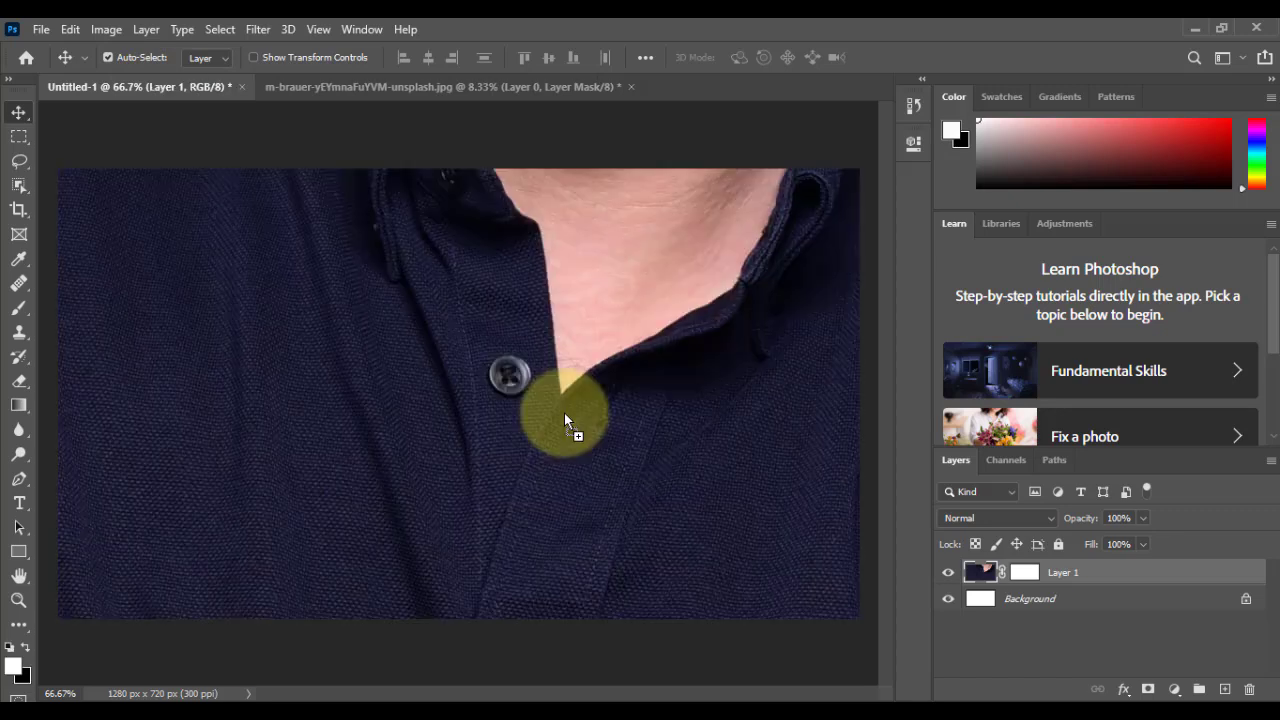
key("ctrl+minus")
key("ctrl+minus")
key("ctrl+minus")
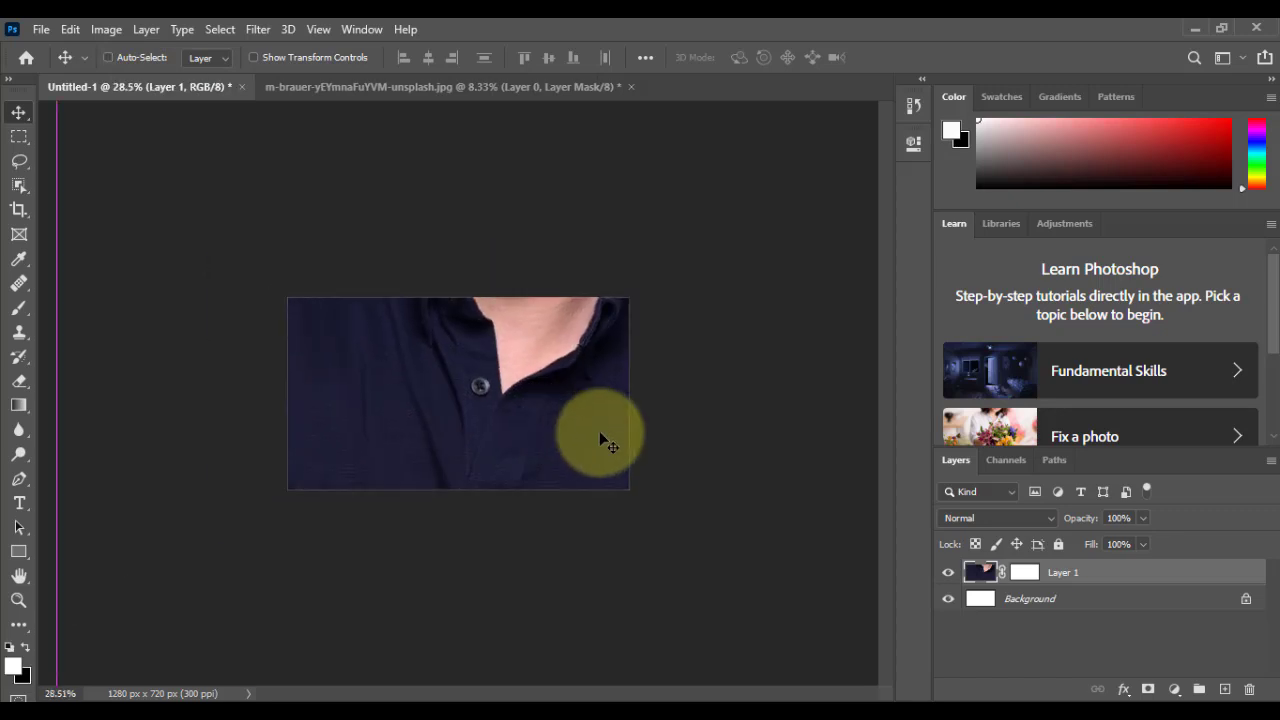
key("ctrl+t")
key("ctrl+minus")
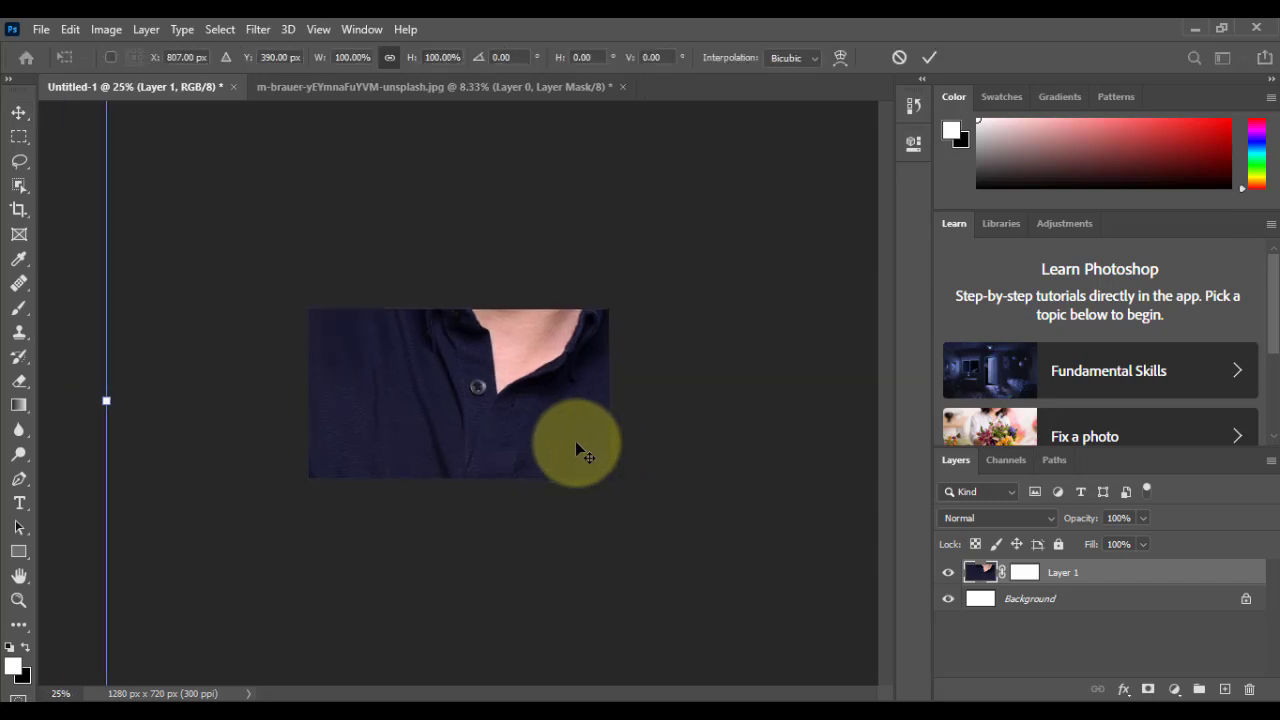
key("ctrl+minus")
key("ctrl+minus")
left_click_drag(674, 394, 513, 418)
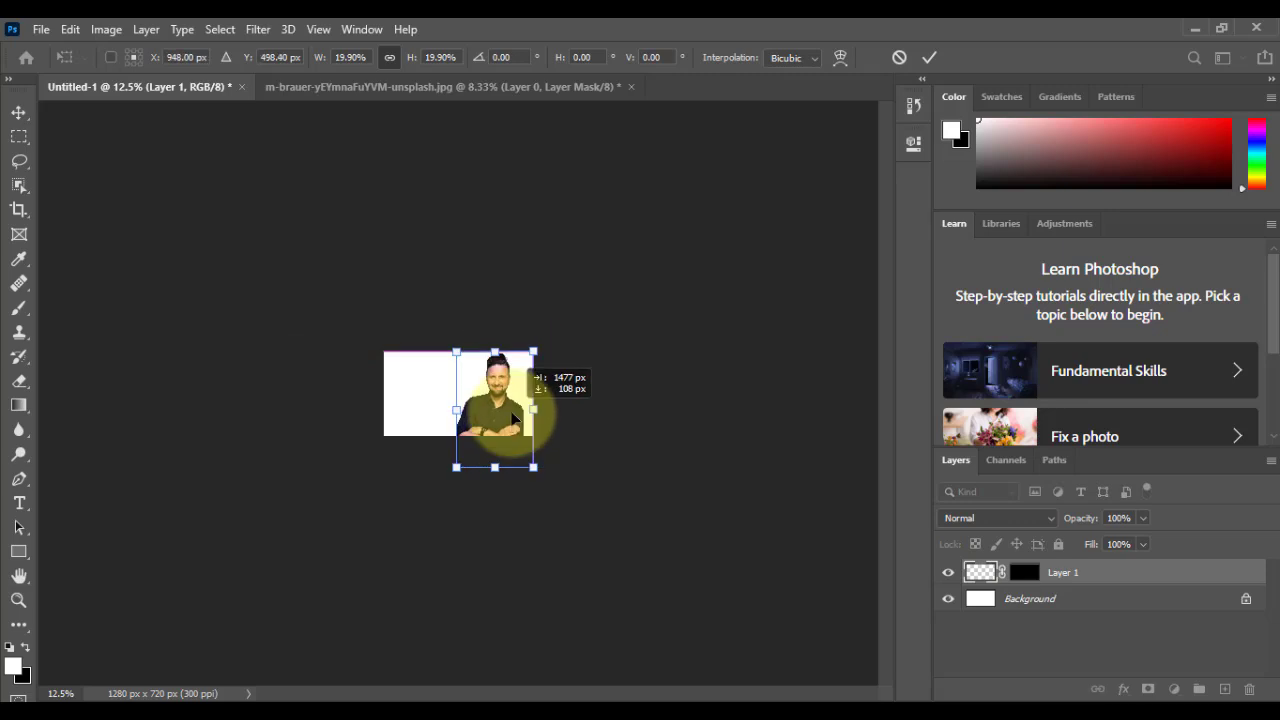
Step: Shift the portrait so its frame slightly overruns the canvas's right edge and commit the transform
key("ctrl+plus")
key("ctrl+plus")
key("ctrl+plus")
key("ctrl+plus")
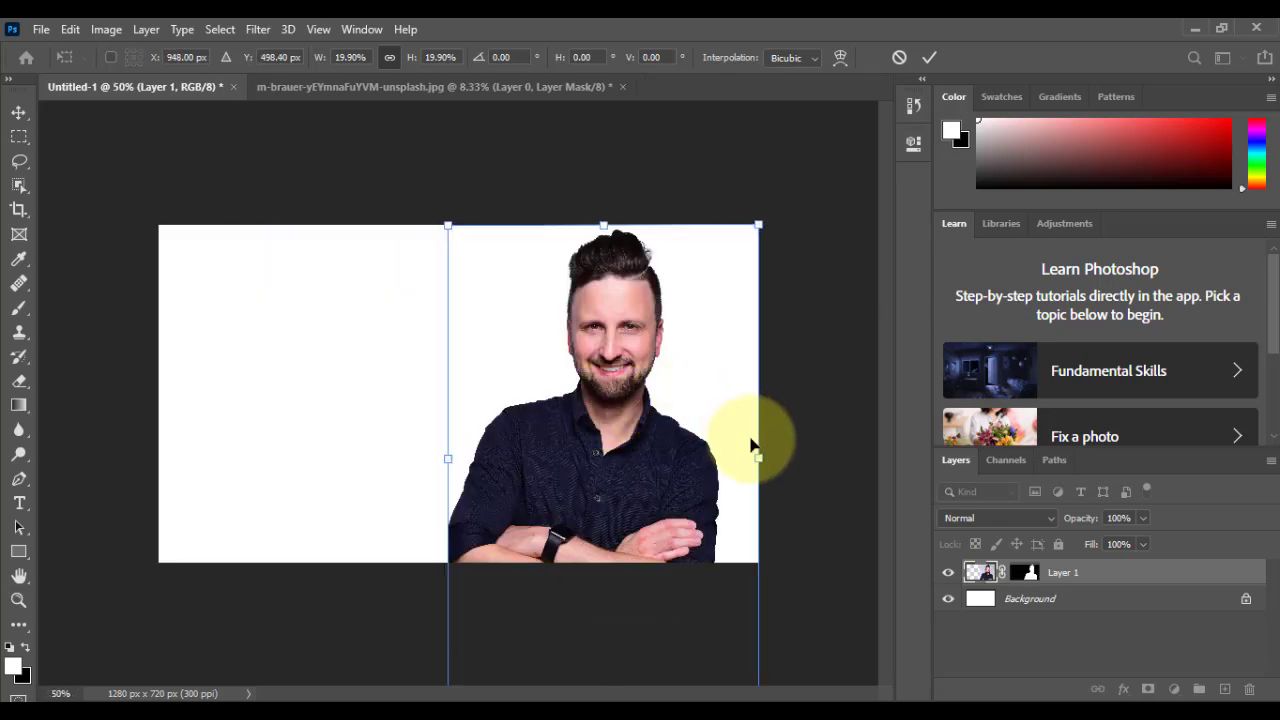
left_click_drag(734, 451, 708, 437)
key("Return")
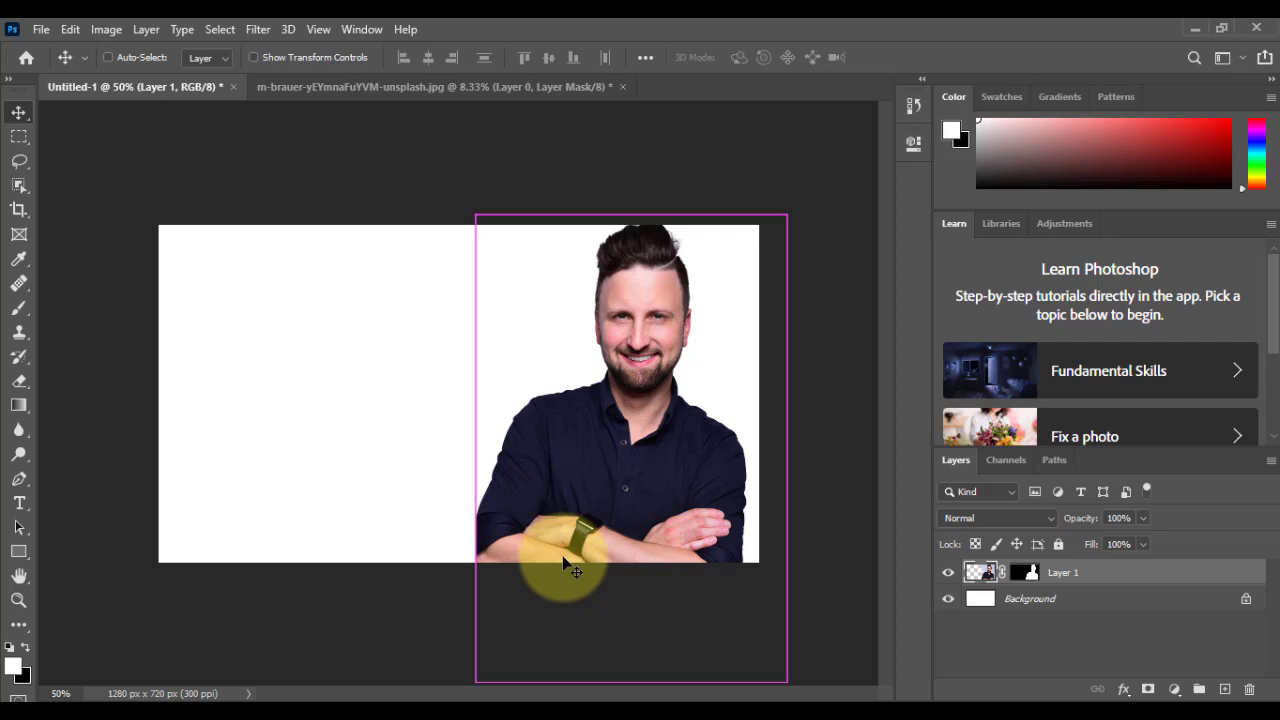
Step: Move the portrait down and enlarge it slightly with Free Transform so the hair sits just below the canvas's upper edge
key("ctrl+t")
left_click_drag(587, 379, 586, 404)
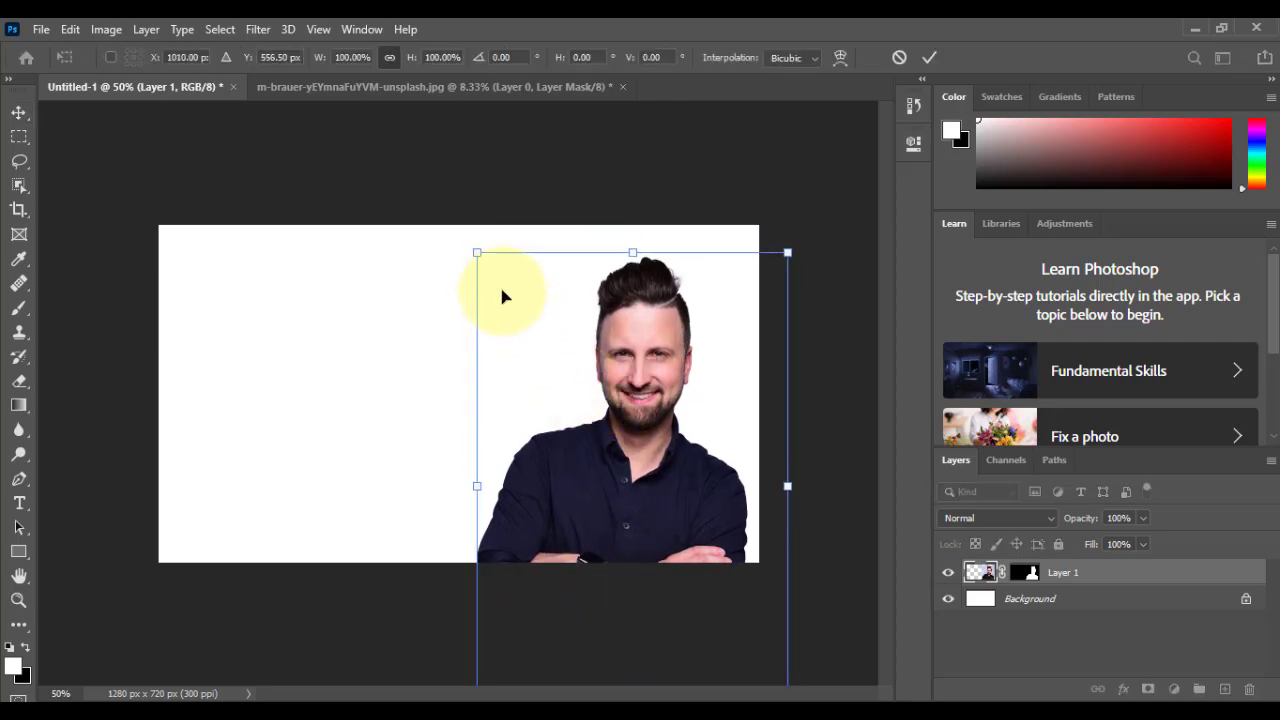
left_click_drag(477, 256, 459, 226)
left_click_drag(634, 394, 638, 394)
key("Return")
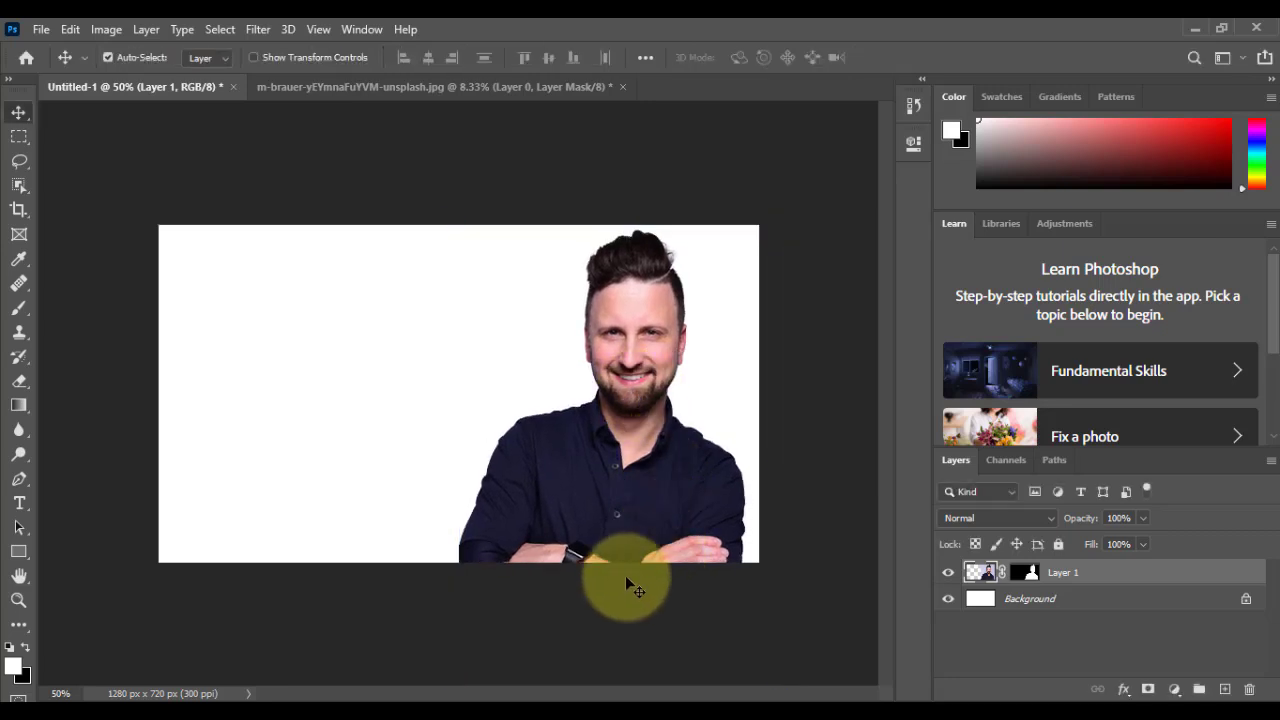
Step: Add a Solid Color fill layer in orange-brown a44d00 directly above the Background layer
left_click(608, 442)
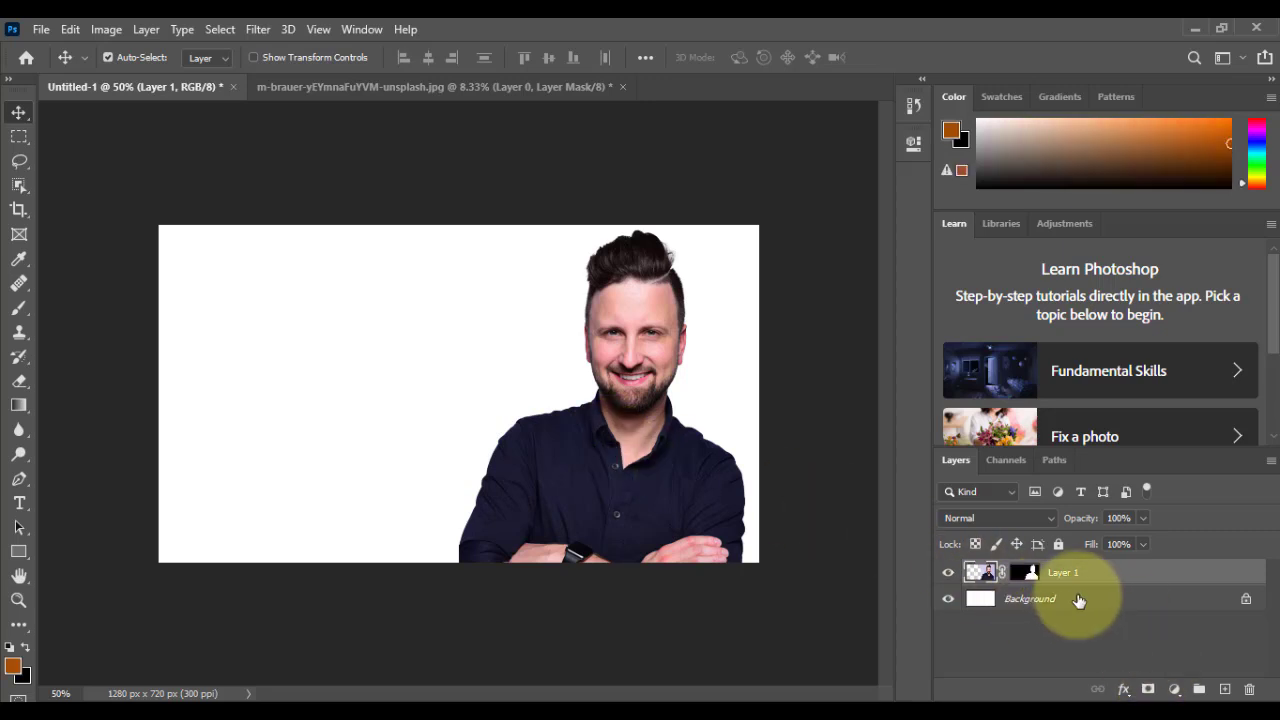
left_click(1075, 600)
left_click(1174, 689)
left_click(1160, 353)
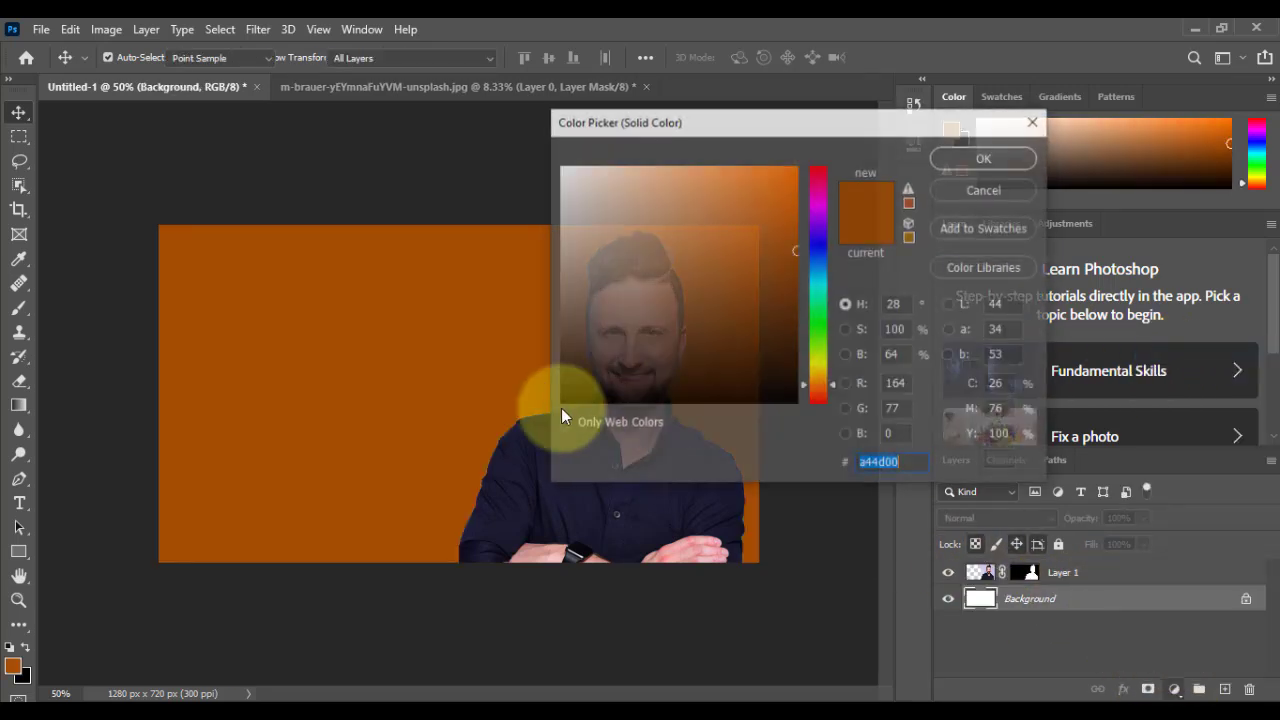
left_click(968, 161)
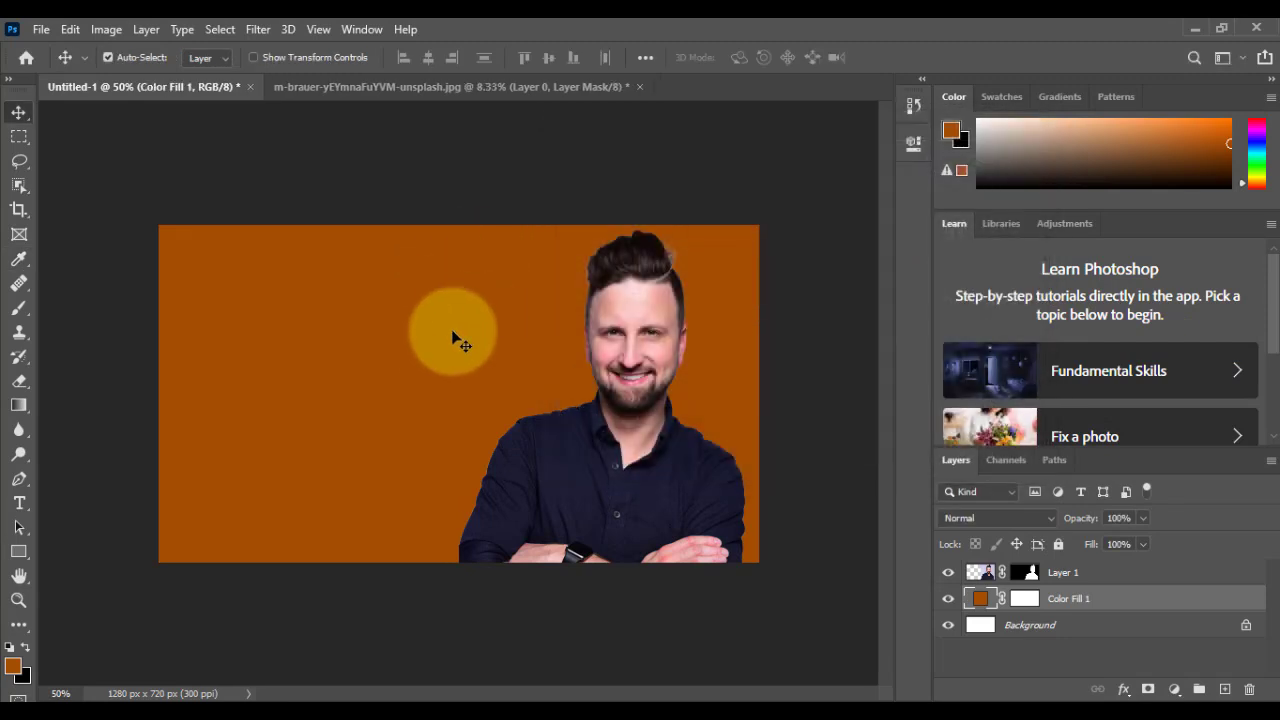
Step: Add an Exposure adjustment clipped to the colour fill layer and set its exposure to +2.00
left_click(1174, 689)
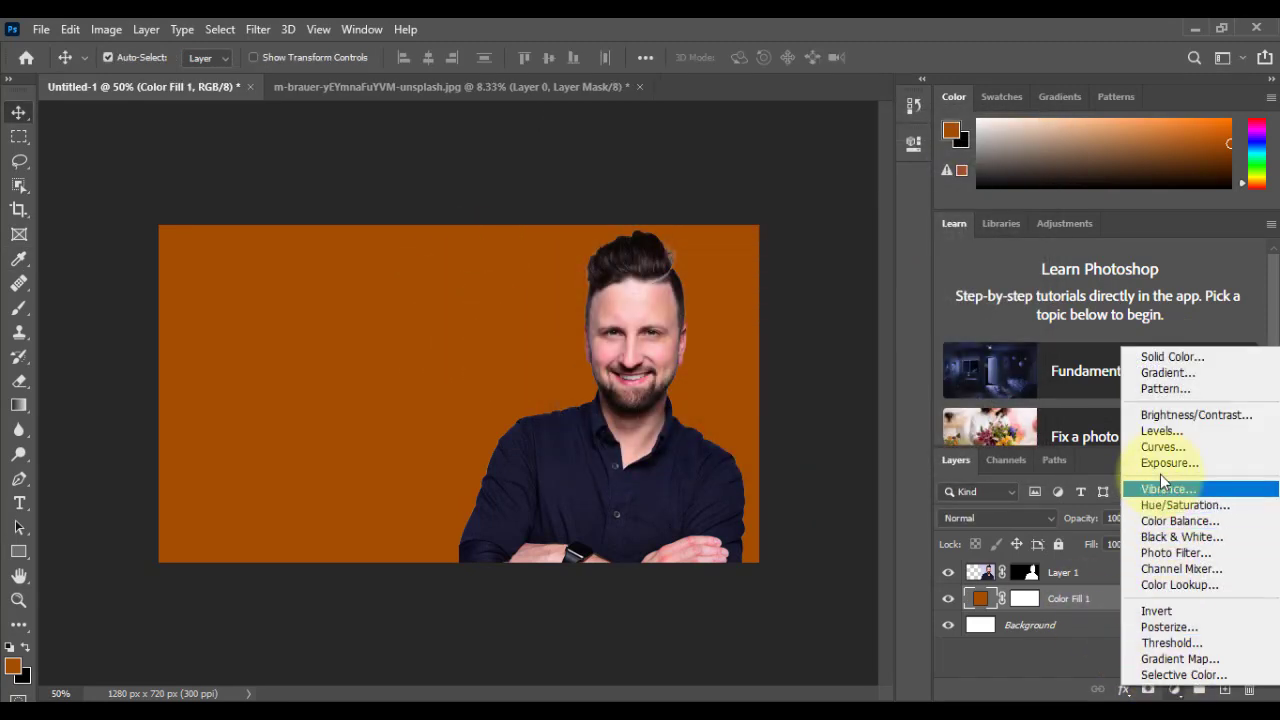
left_click(1160, 466)
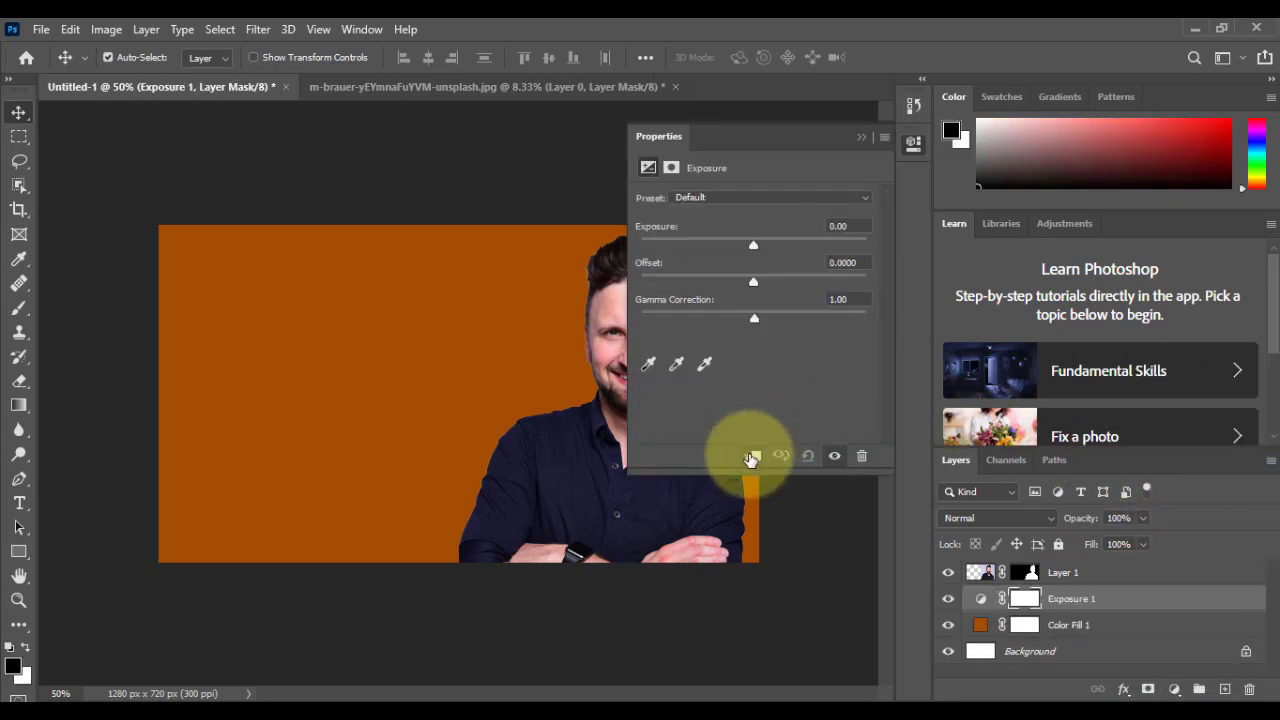
left_click(752, 456)
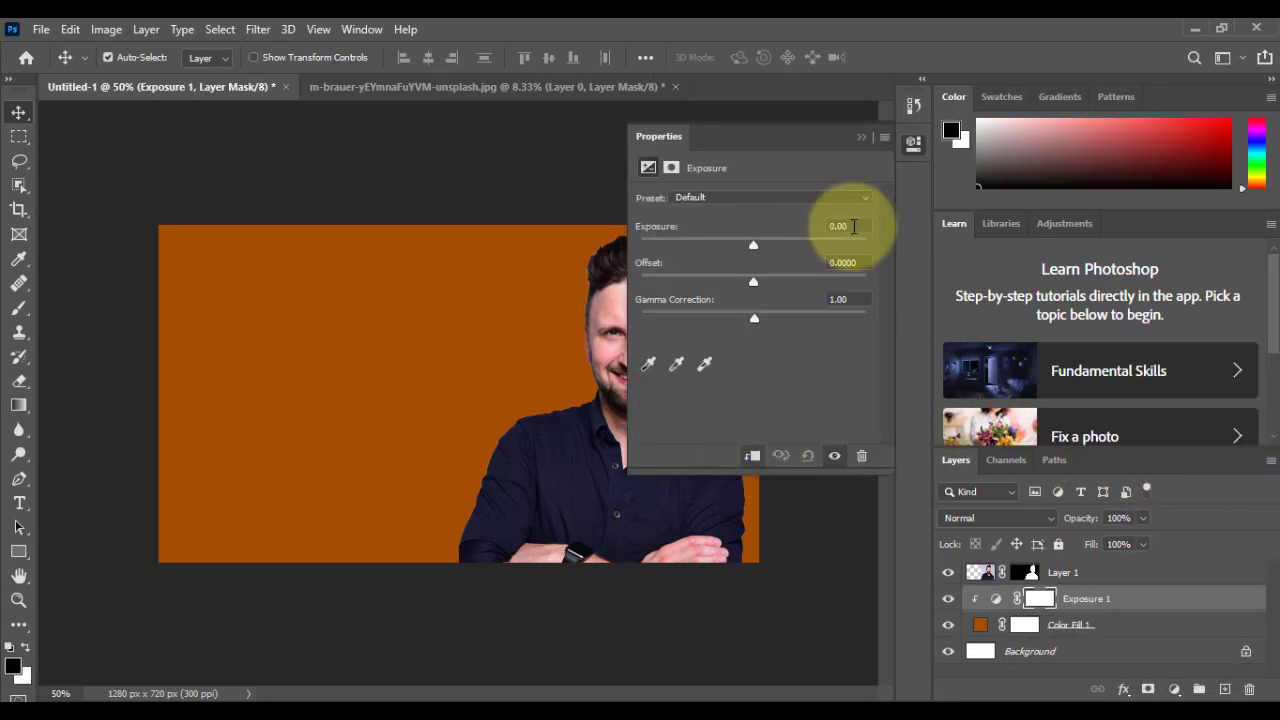
left_click_drag(755, 245, 790, 243)
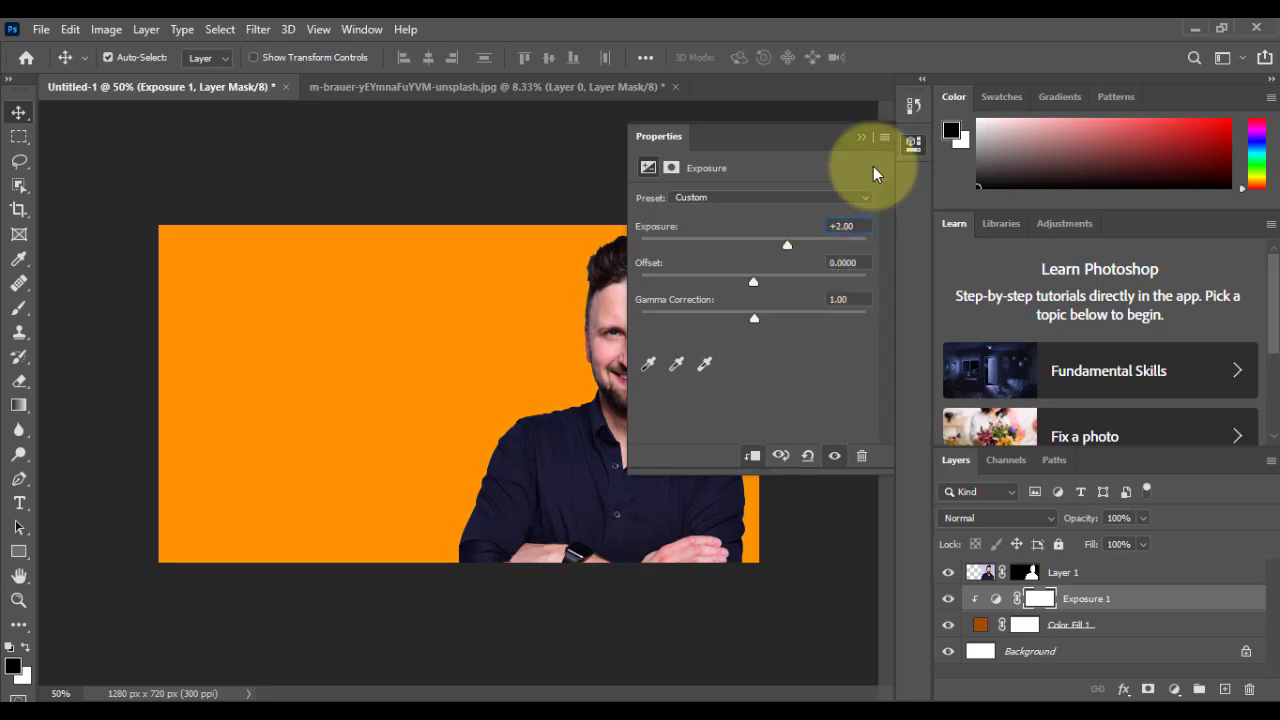
left_click(860, 136)
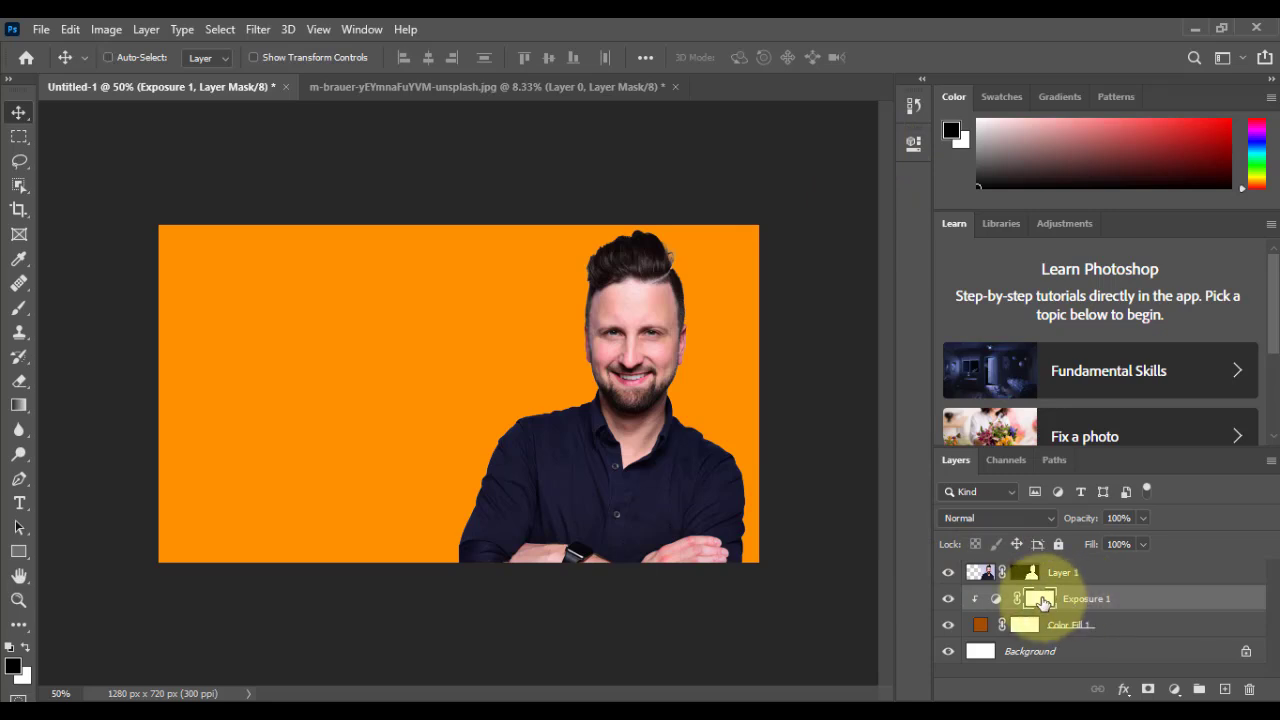
Step: Invert the Exposure adjustment's layer mask to black and choose the Brush Tool with white as the foreground colour
key("ctrl+i")
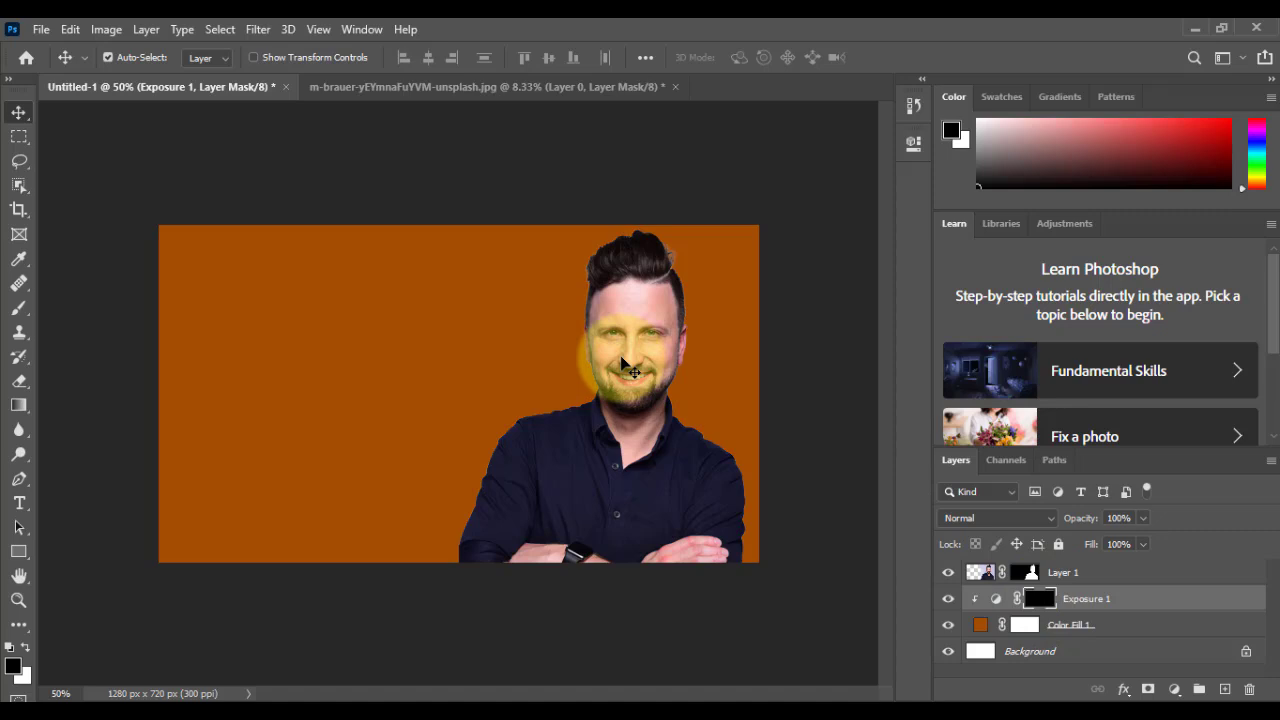
key("x")
left_click(20, 310)
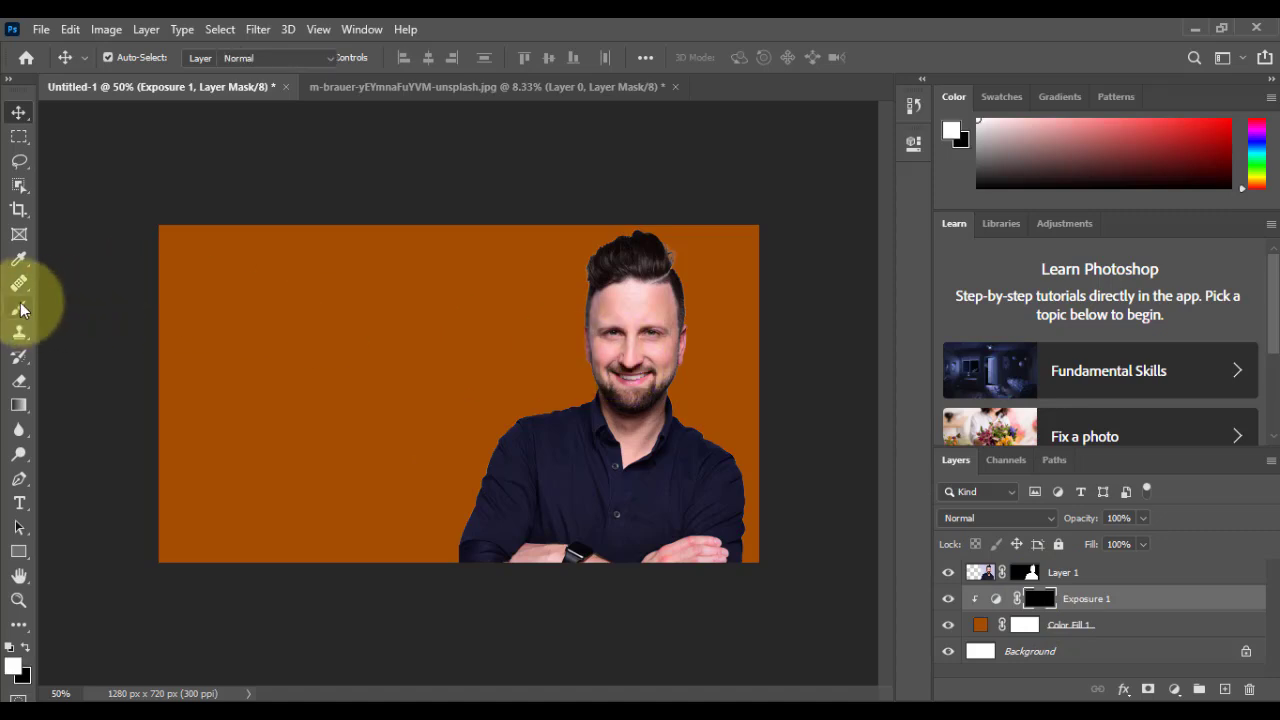
right_click(21, 305)
left_click(66, 308)
right_click(30, 309)
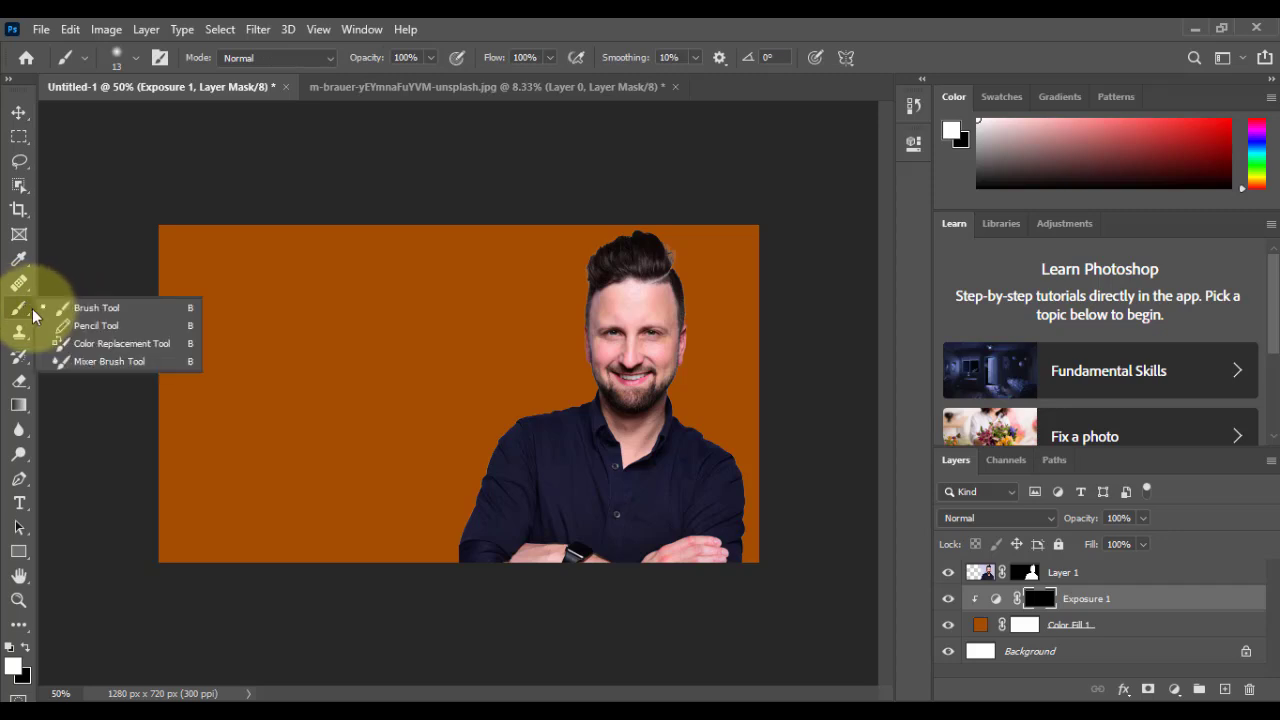
left_click(84, 308)
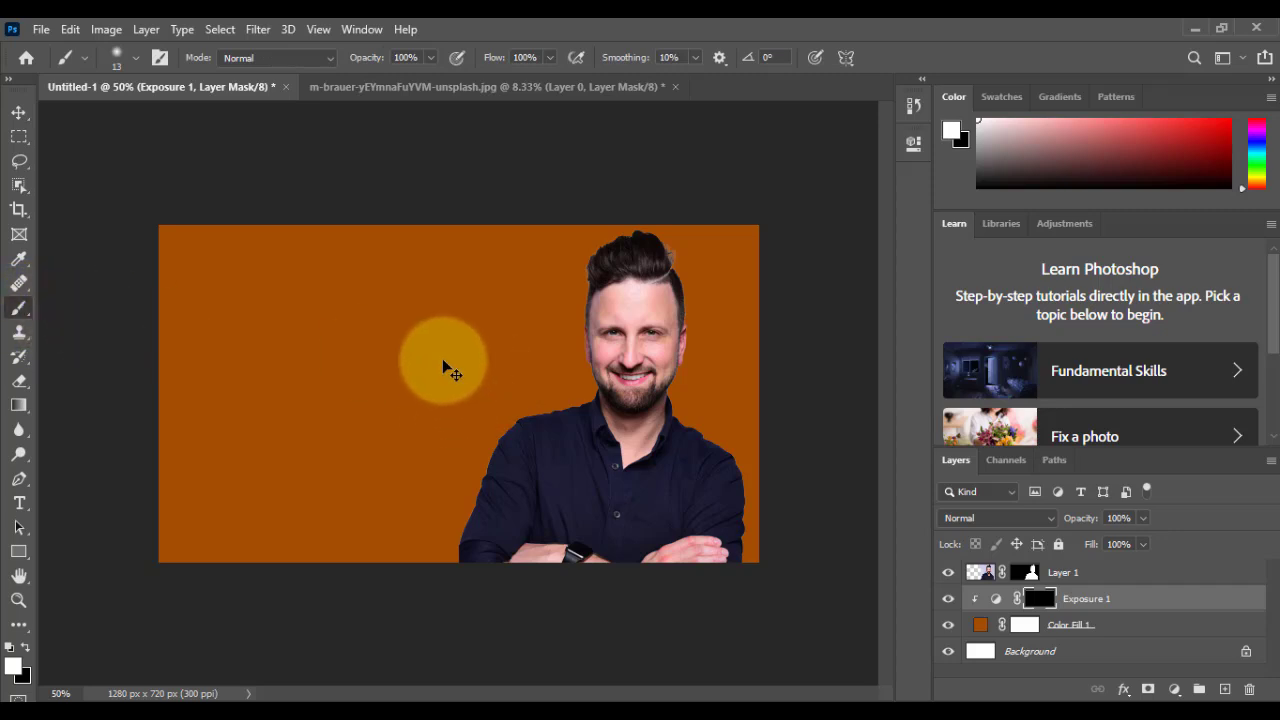
Step: Enlarge the soft brush to 1100 pixels for painting on the Exposure mask around the man
scroll(442, 358, "up", 2)
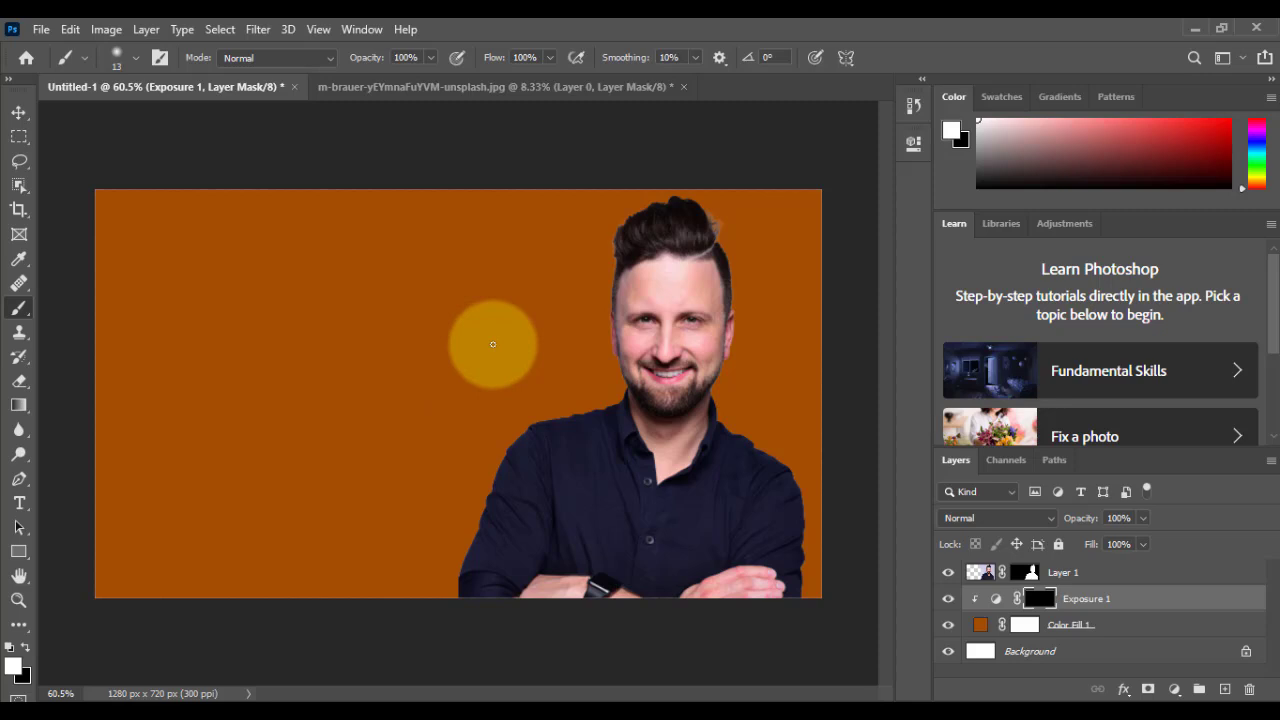
key("bracketright")
key("bracketright")
key("bracketright")
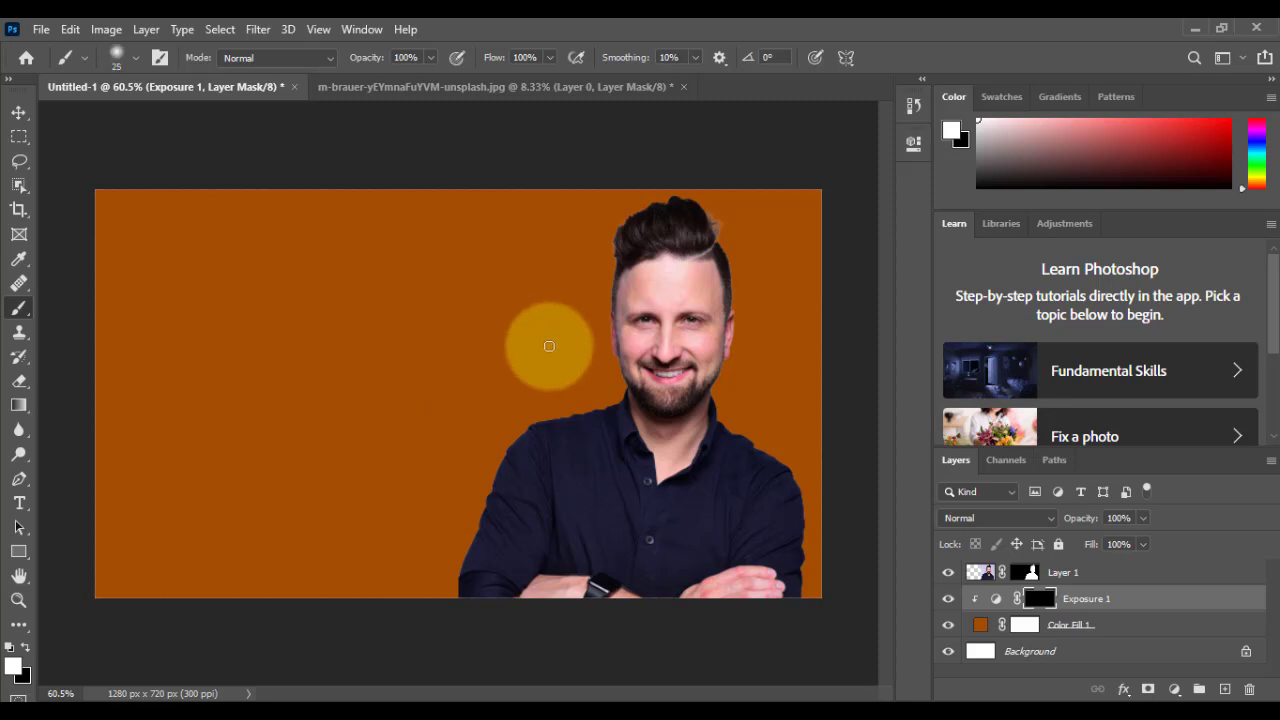
key("bracketright")
key("bracketright")
key("bracketright")
key("bracketright")
key("bracketright")
key("bracketright")
key("bracketright")
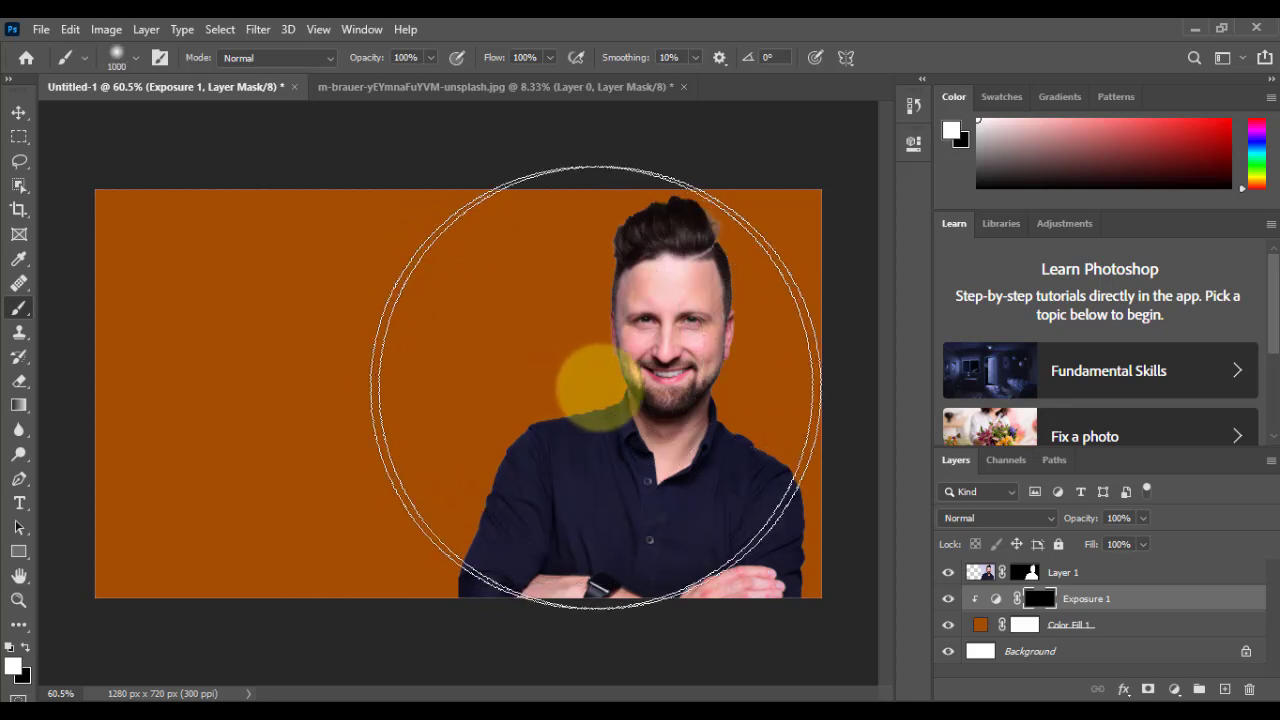
key("bracketleft")
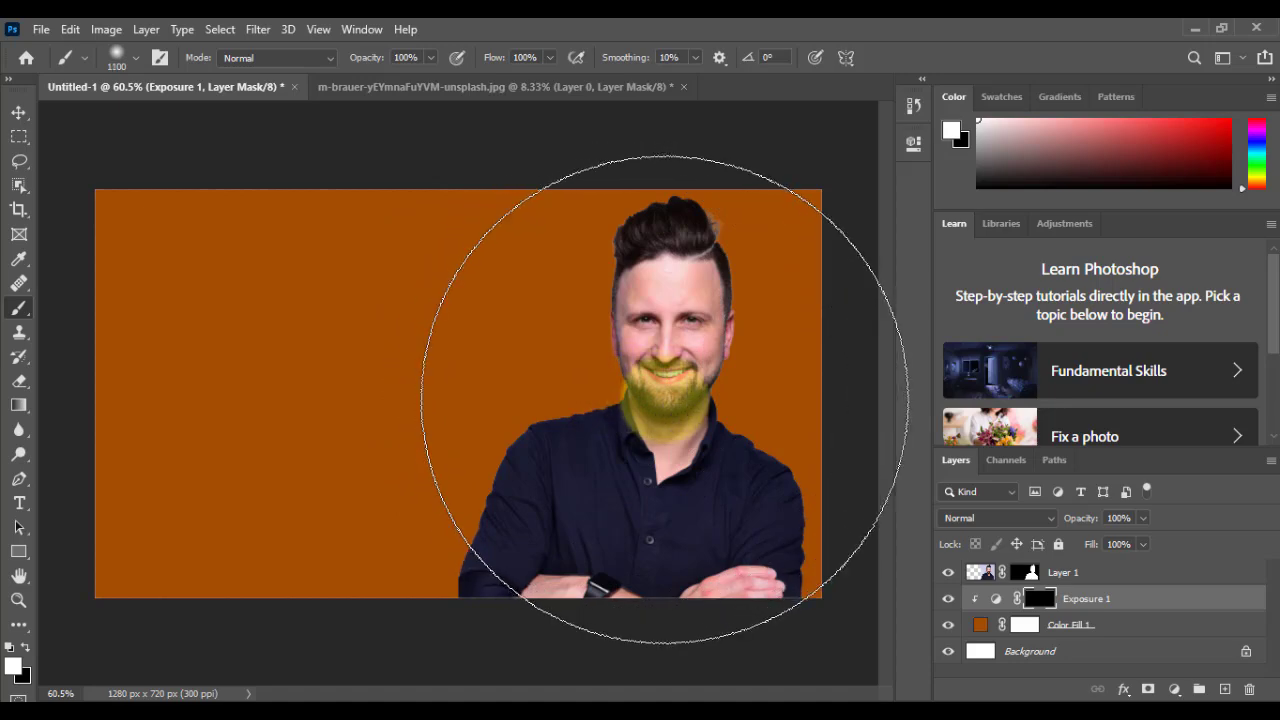
Step: Paint white on the Exposure mask with a soft 900-pixel brush to brighten the orange background behind and around the man
key("bracketleft")
left_click(665, 375)
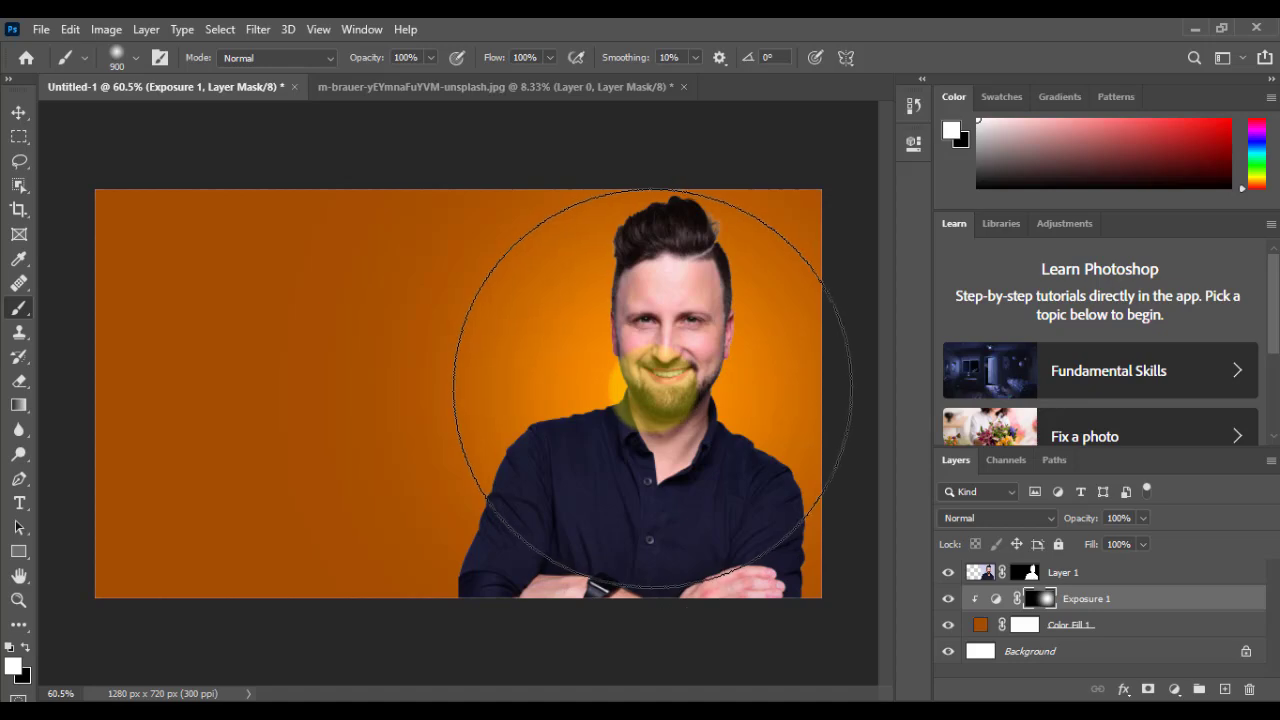
mouse_move(640, 453)
left_mouse_down()
mouse_move(671, 344)
mouse_move(688, 344)
mouse_move(626, 538)
mouse_move(637, 525)
mouse_move(622, 494)
mouse_move(558, 505)
mouse_move(578, 504)
mouse_move(552, 534)
mouse_move(695, 511)
mouse_move(735, 533)
mouse_move(686, 420)
mouse_move(676, 296)
mouse_move(642, 253)
mouse_move(695, 278)
mouse_move(691, 365)
mouse_move(629, 399)
mouse_move(581, 499)
mouse_move(553, 517)
left_mouse_up()
key("bracketleft")
key("bracketleft")
key("bracketleft")
key("bracketleft")
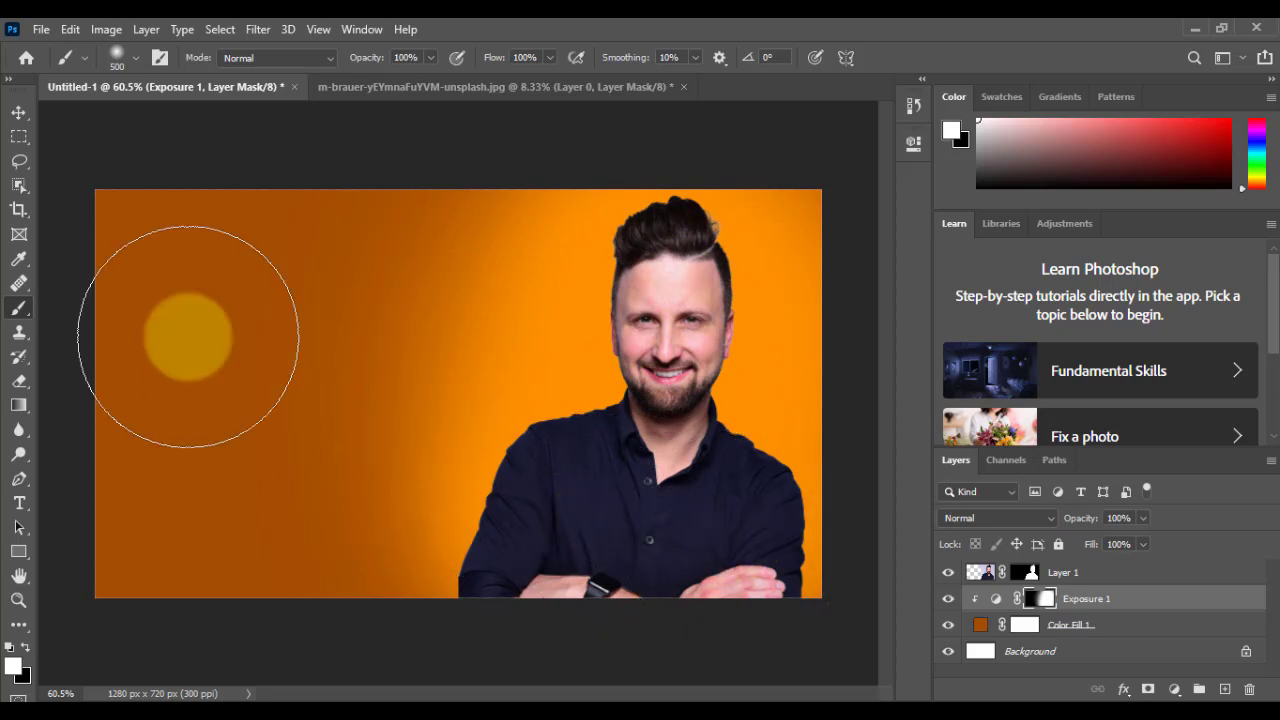
key("v")
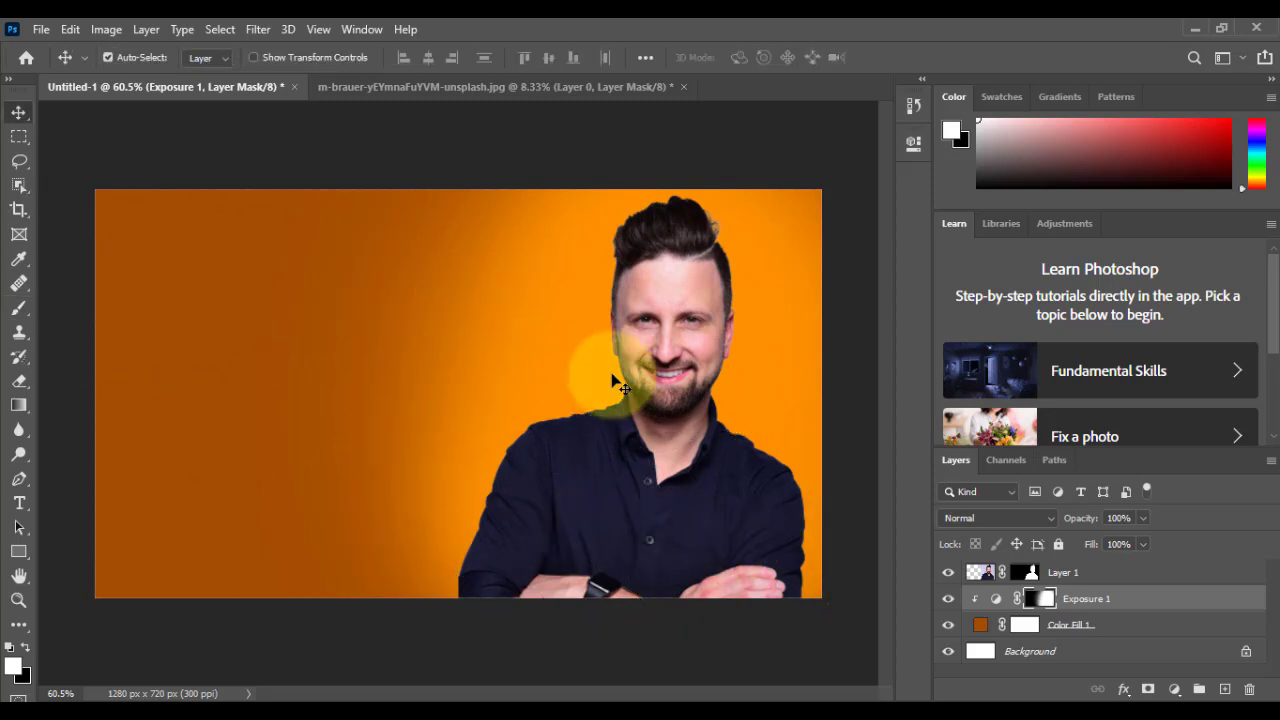
Step: Add a white ffffff Solid Color fill layer above the Exposure adjustment and invert its mask to black
left_click(1174, 689)
left_click(1160, 351)
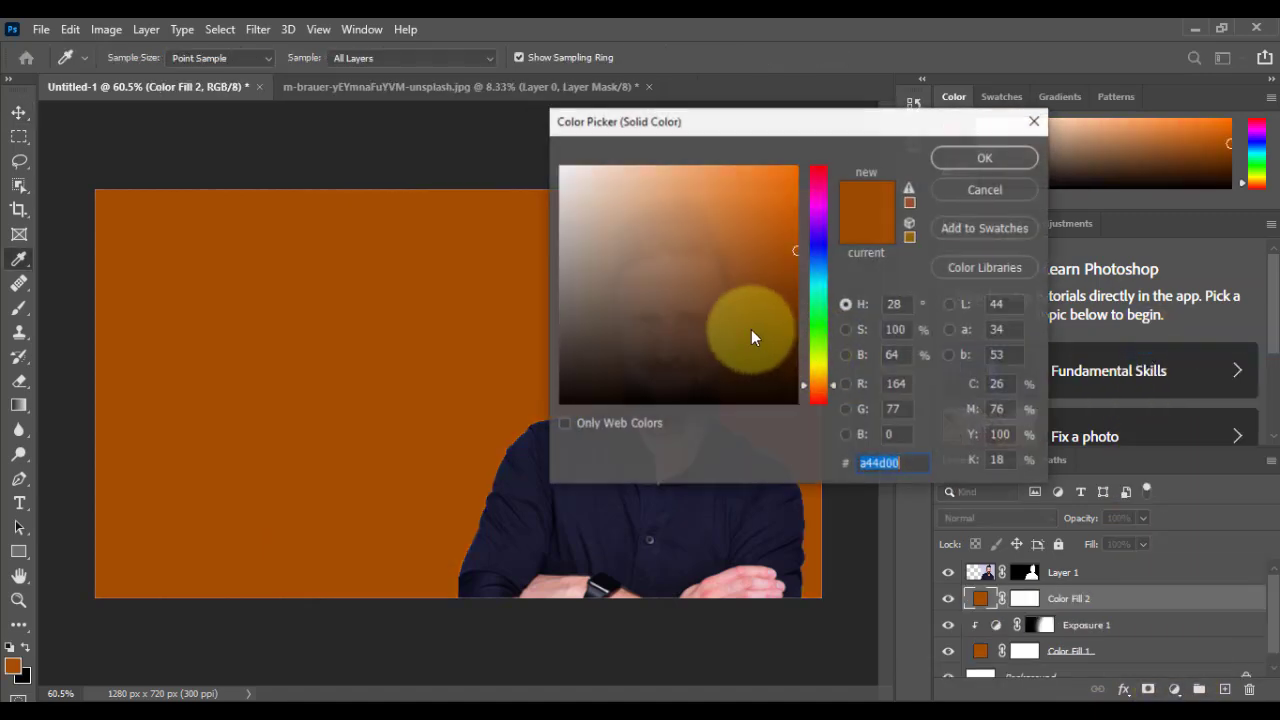
left_click(561, 167)
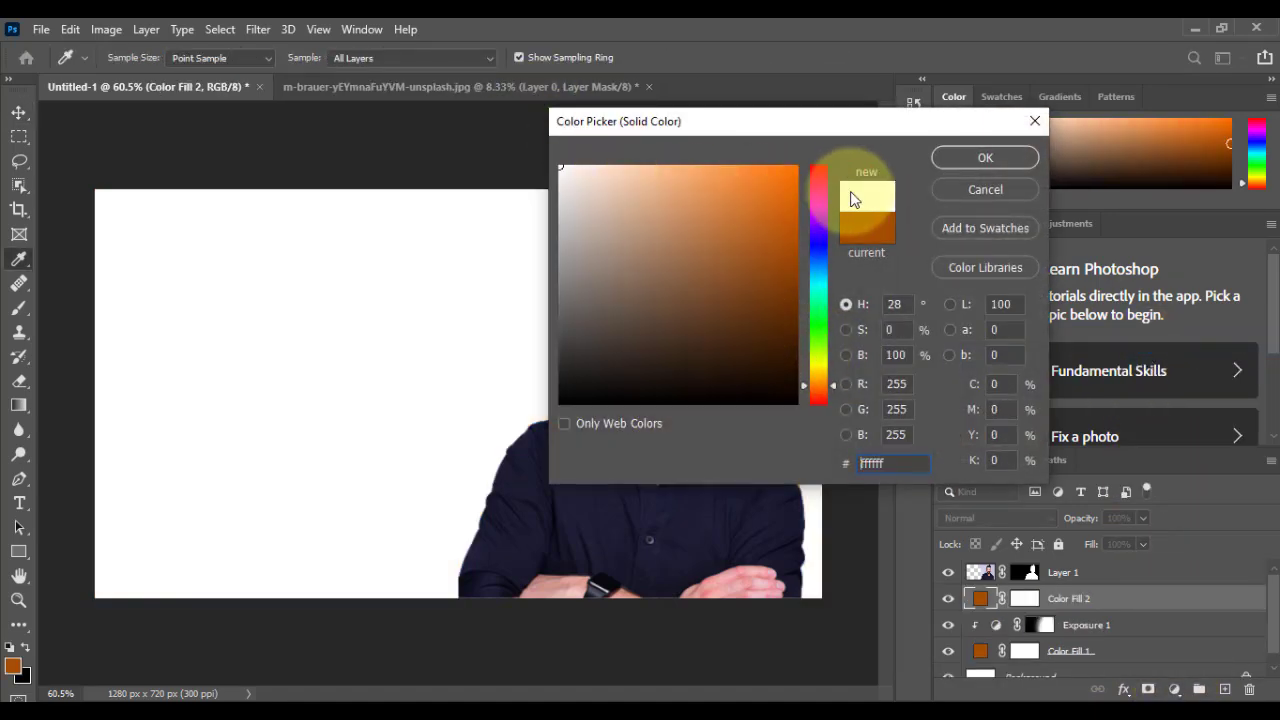
left_click(984, 158)
left_click(1025, 601)
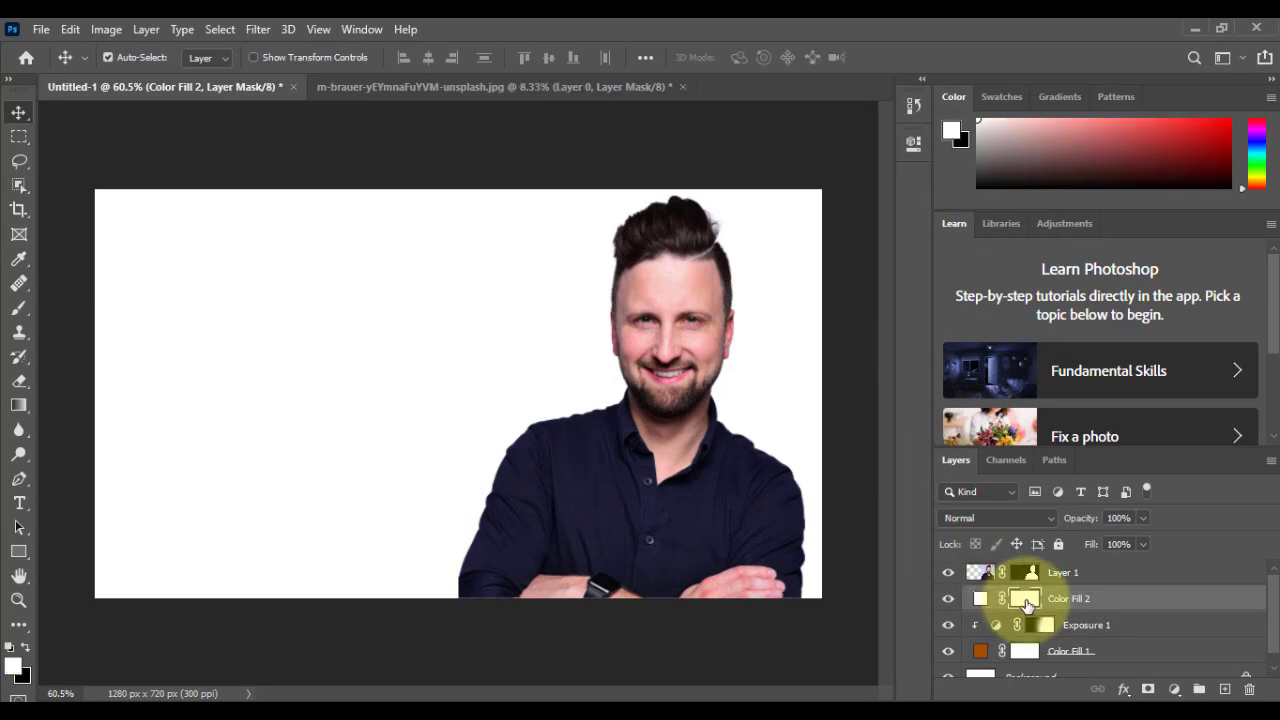
key("ctrl+i")
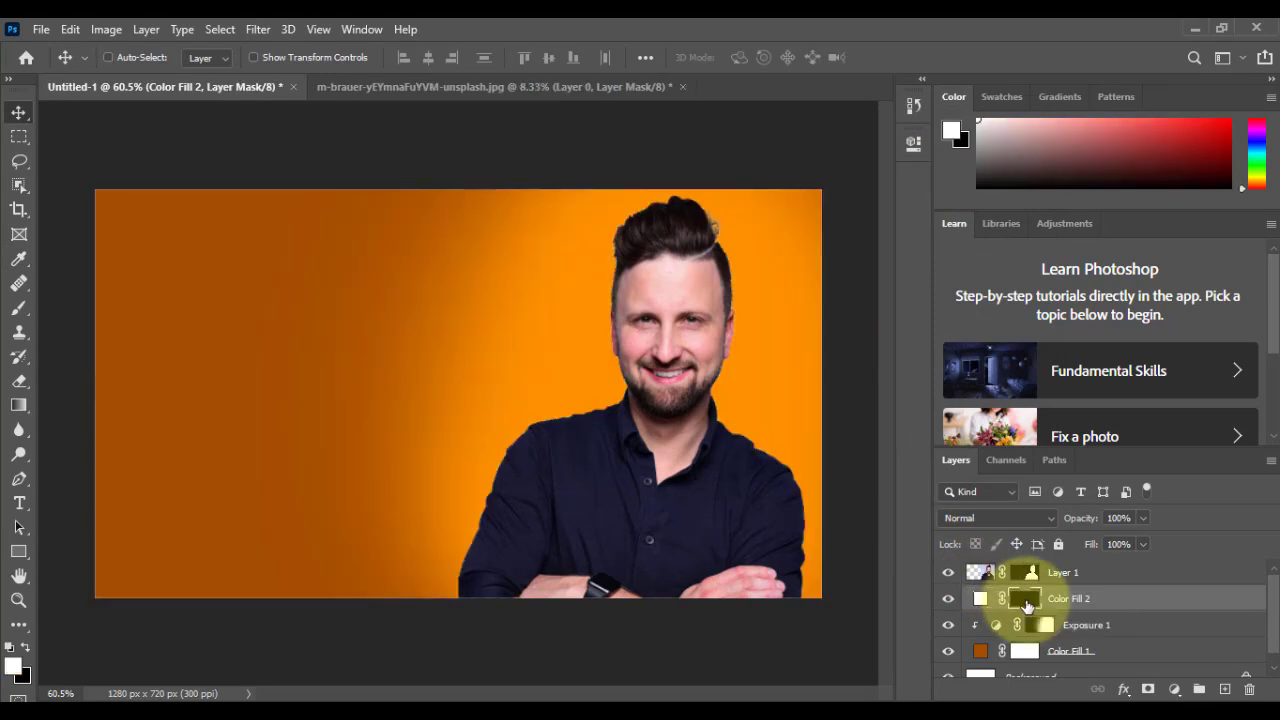
Step: Paint a white glow behind the man's neck and shoulders on the white fill's mask, using soft brush sizes from 500 down to 250 pixels
left_click(20, 307)
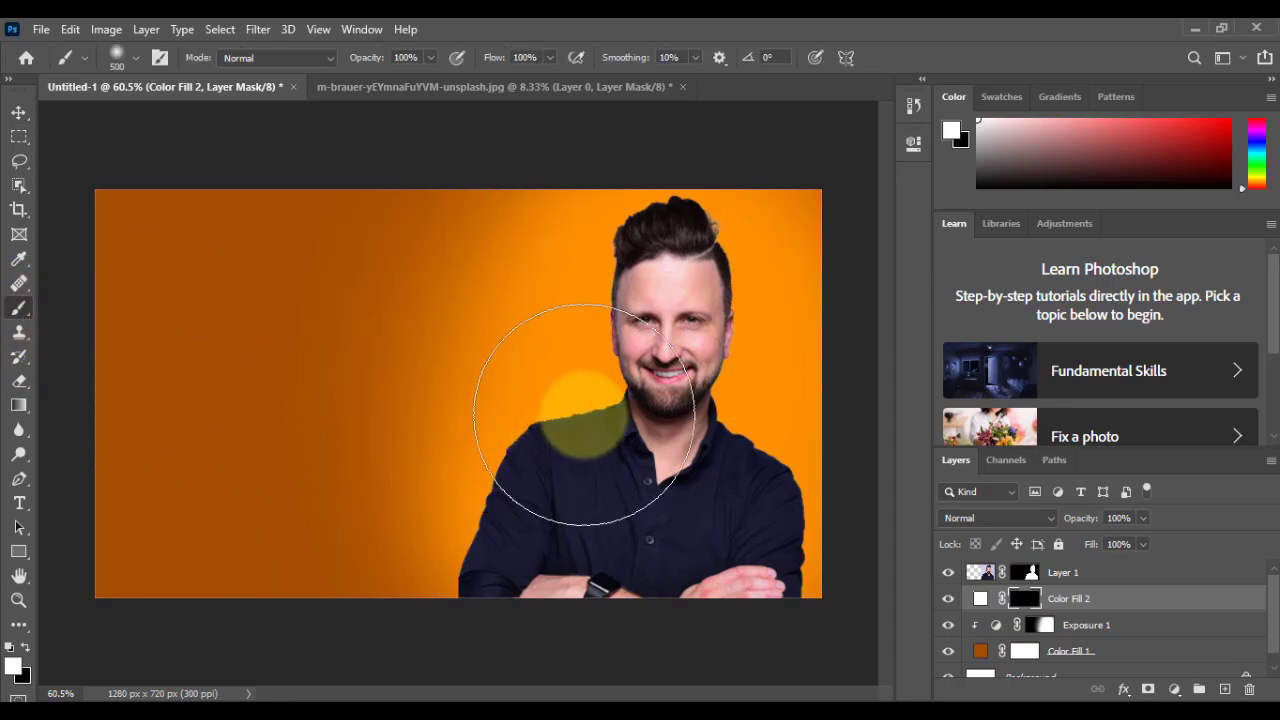
mouse_move(586, 414)
left_mouse_down()
mouse_move(600, 429)
mouse_move(695, 423)
left_mouse_up()
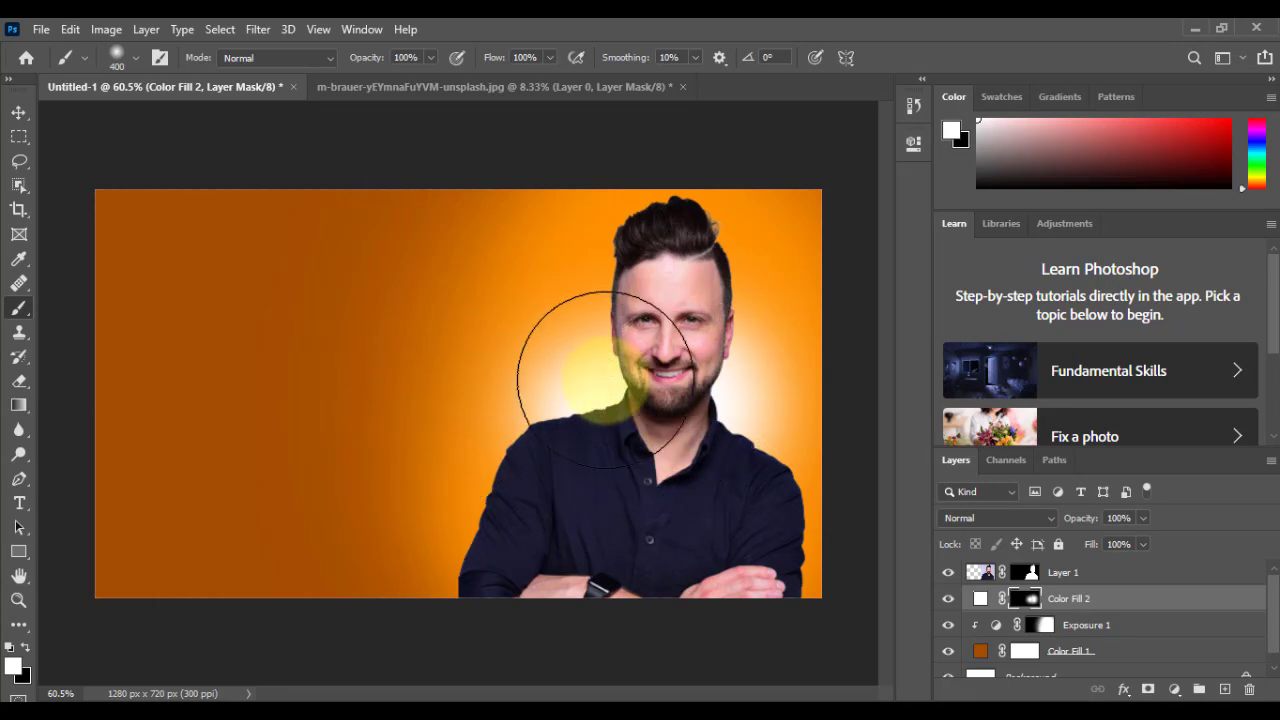
mouse_move(678, 448)
left_mouse_down()
mouse_move(606, 409)
mouse_move(609, 423)
mouse_move(637, 385)
mouse_move(686, 357)
mouse_move(731, 420)
mouse_move(749, 414)
mouse_move(754, 459)
left_mouse_up()
key("ctrl+plus")
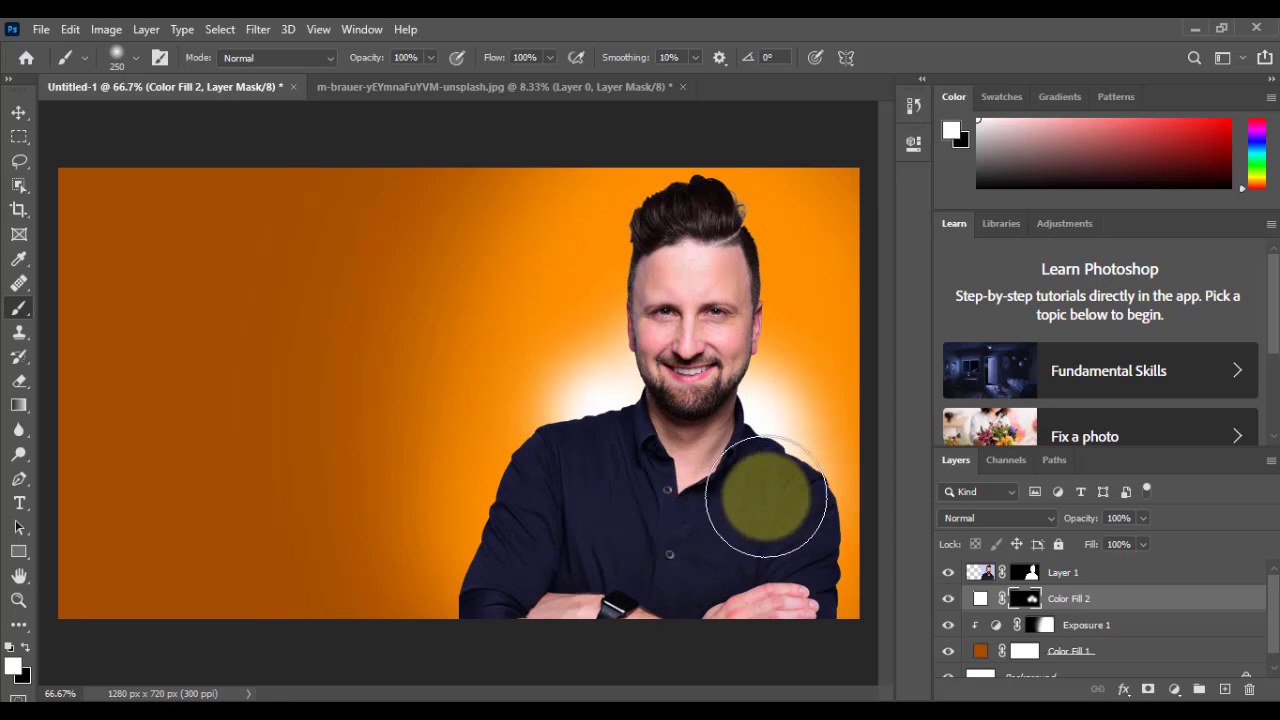
left_click(19, 112)
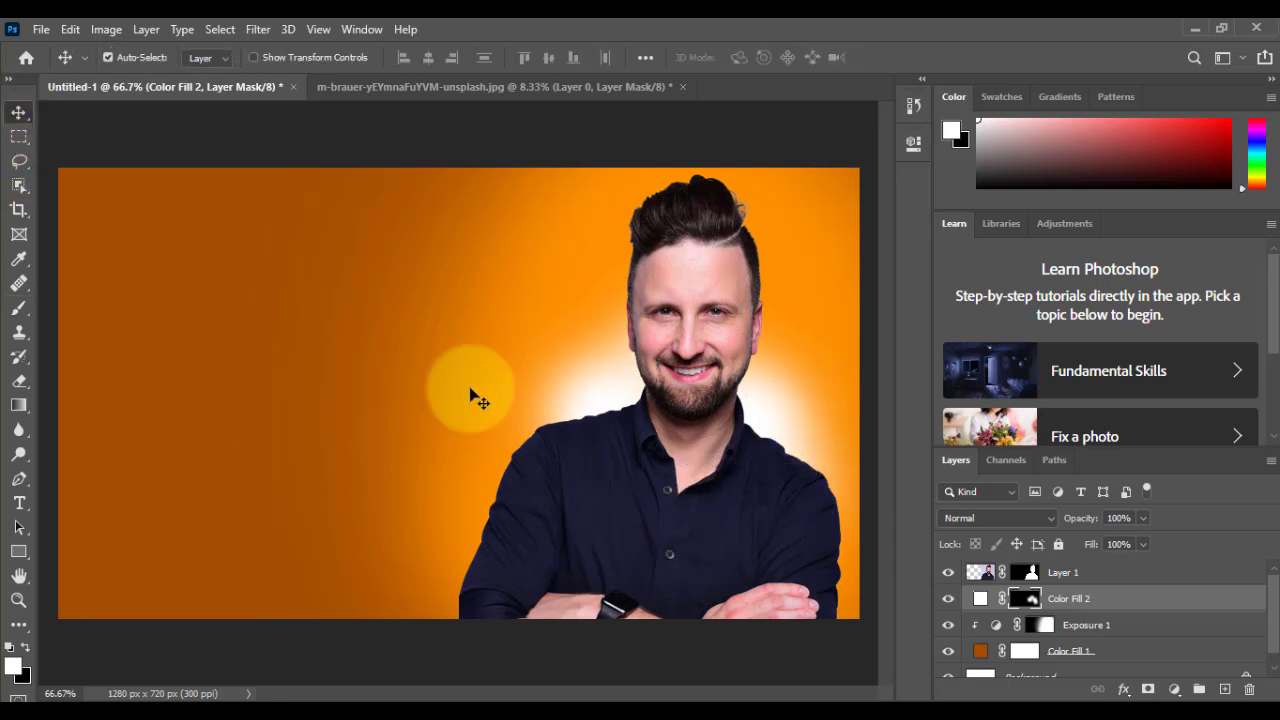
Step: Add a Solid Color fill layer directly above the man's cut-out layer
left_click(604, 530)
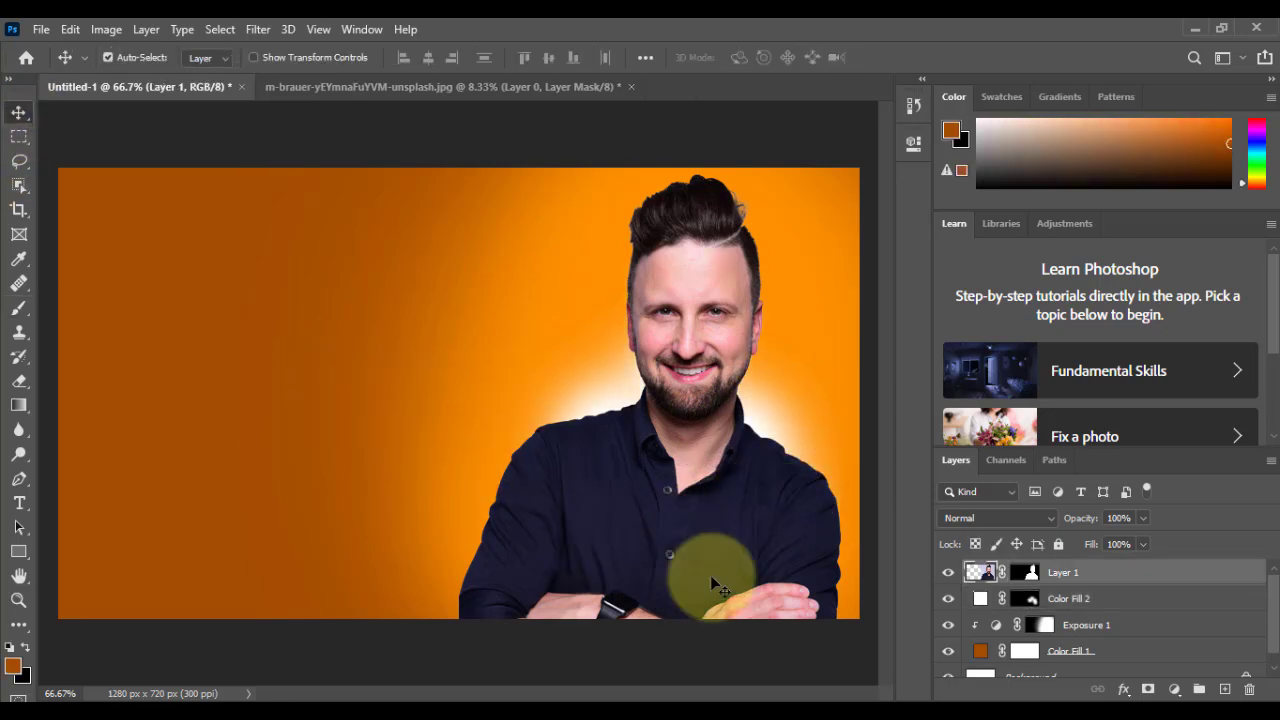
left_click(1174, 693)
left_click(1150, 343)
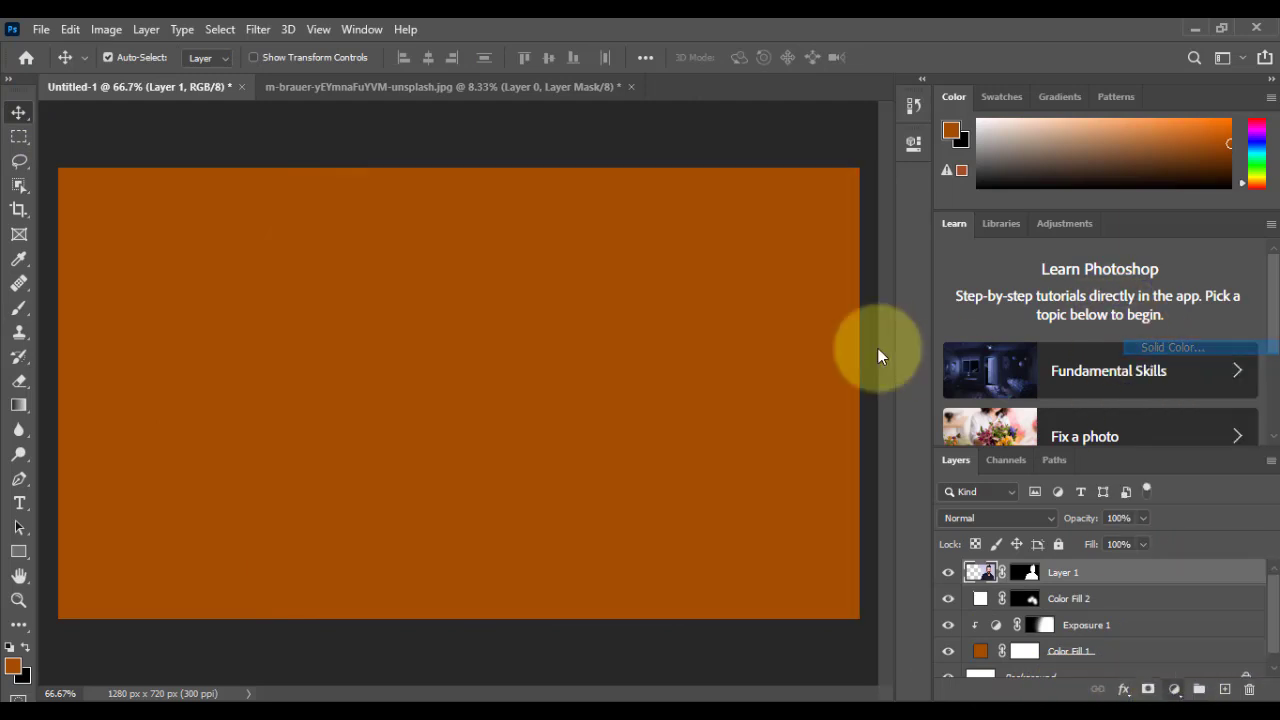
type("f")
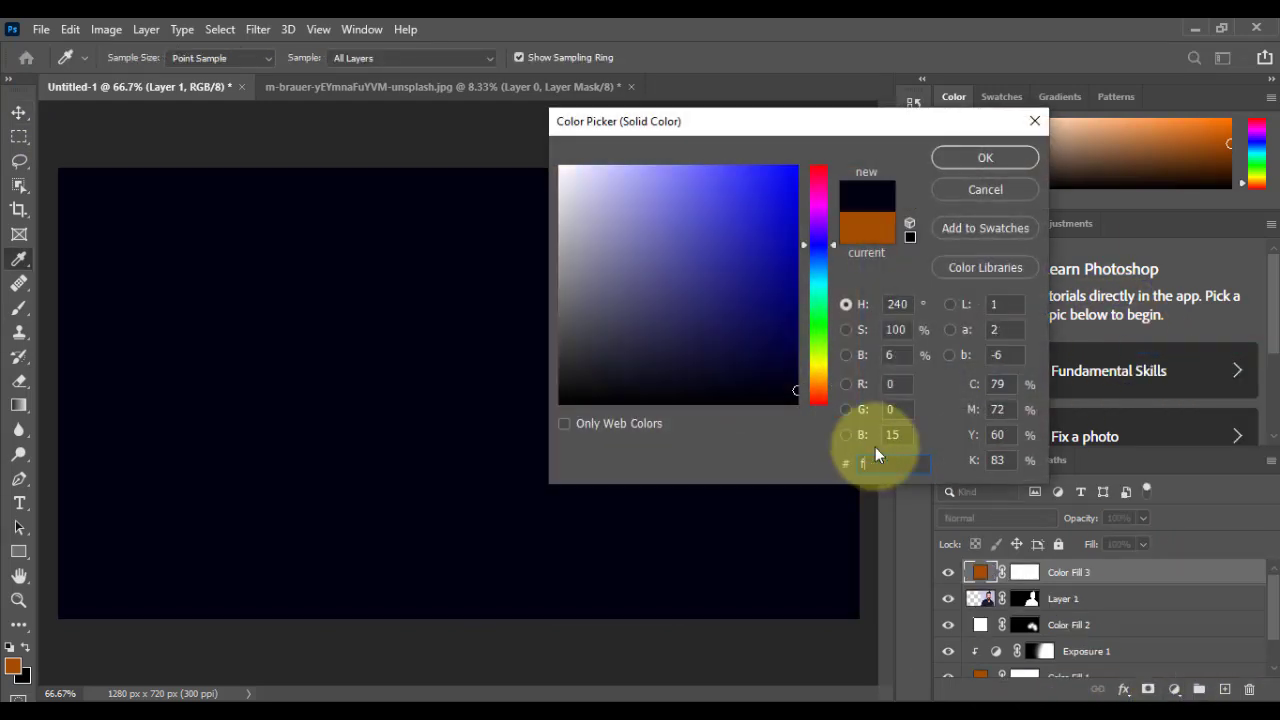
type("f9900")
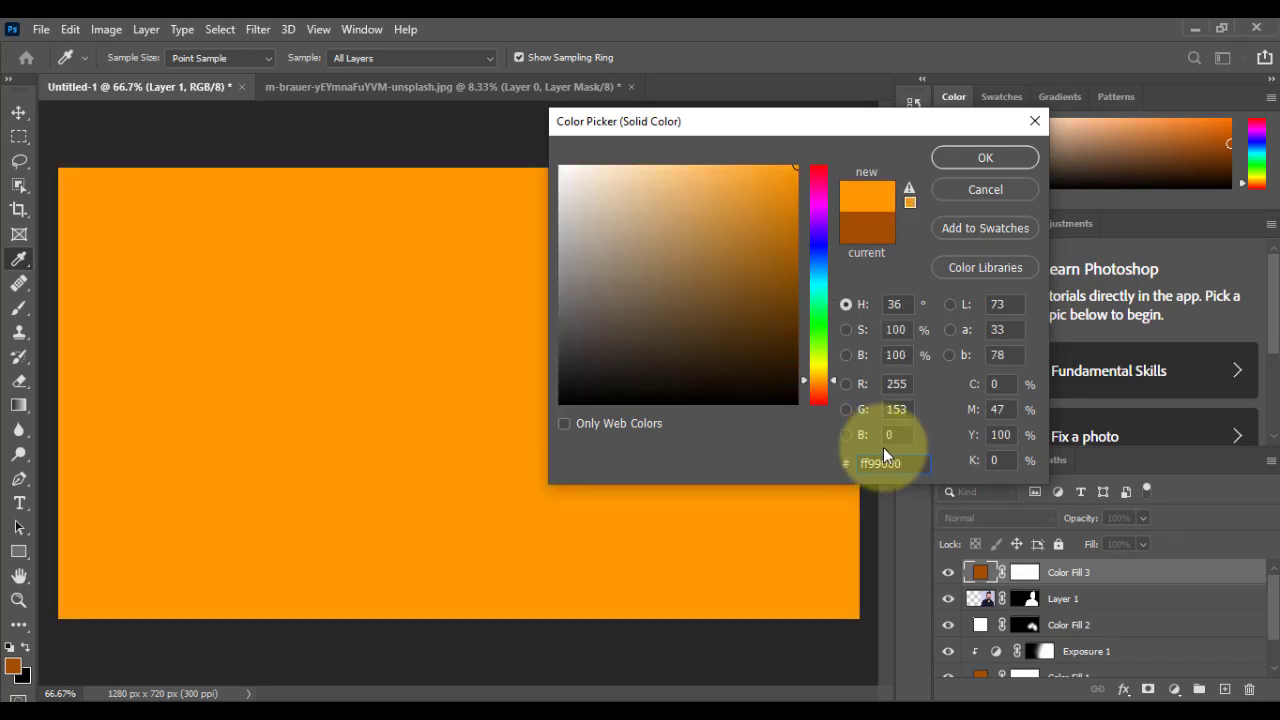
left_click(982, 160)
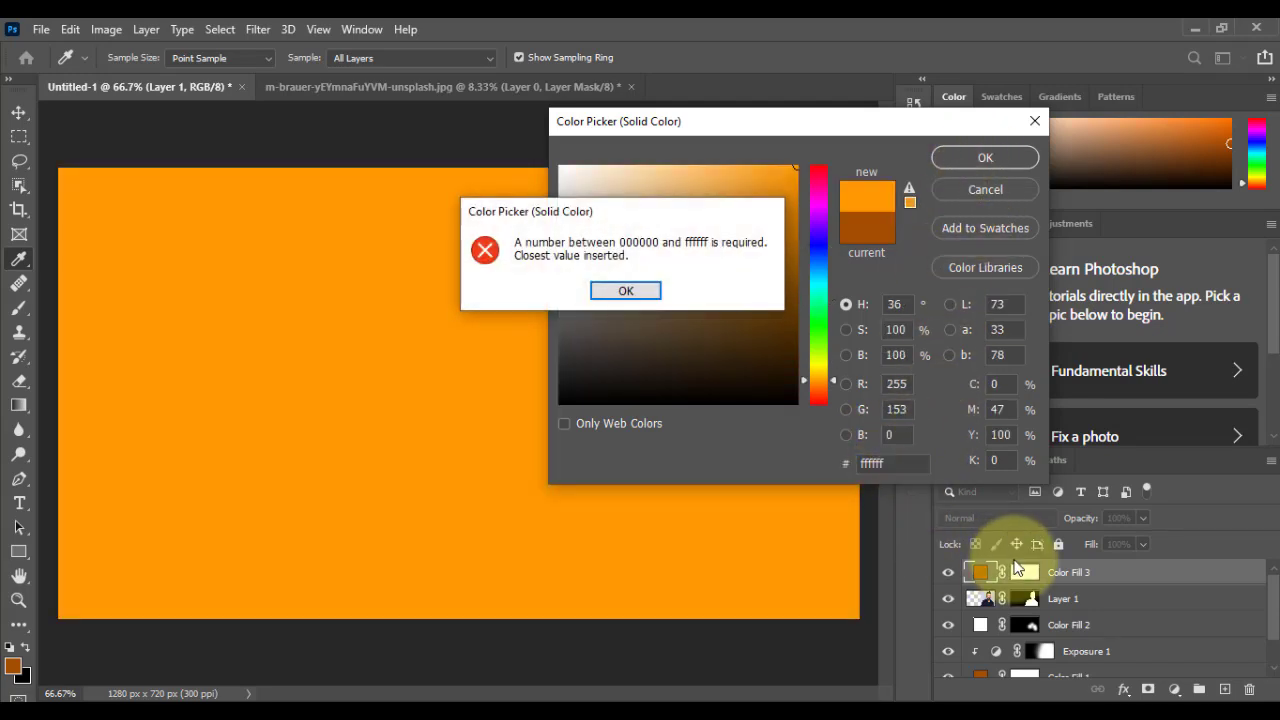
left_click(640, 290)
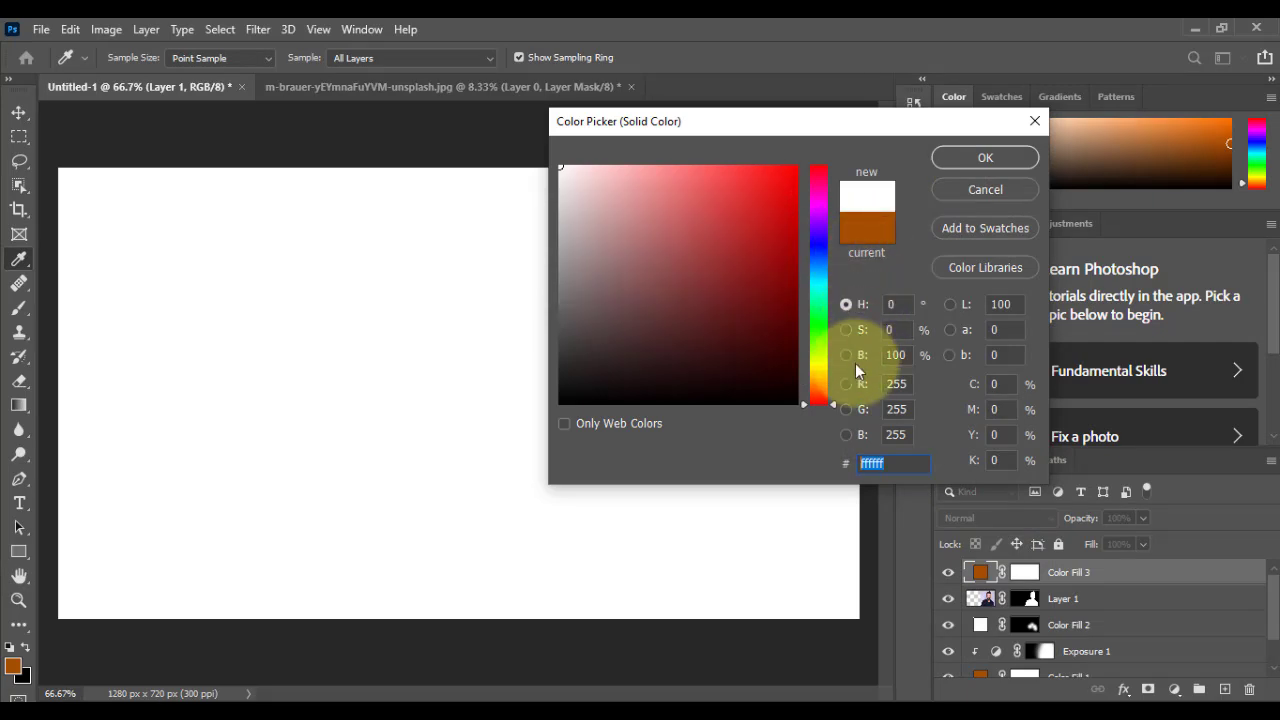
Step: Set the new fill layer's colour to orange ff9600
type("ff9600")
left_click(985, 158)
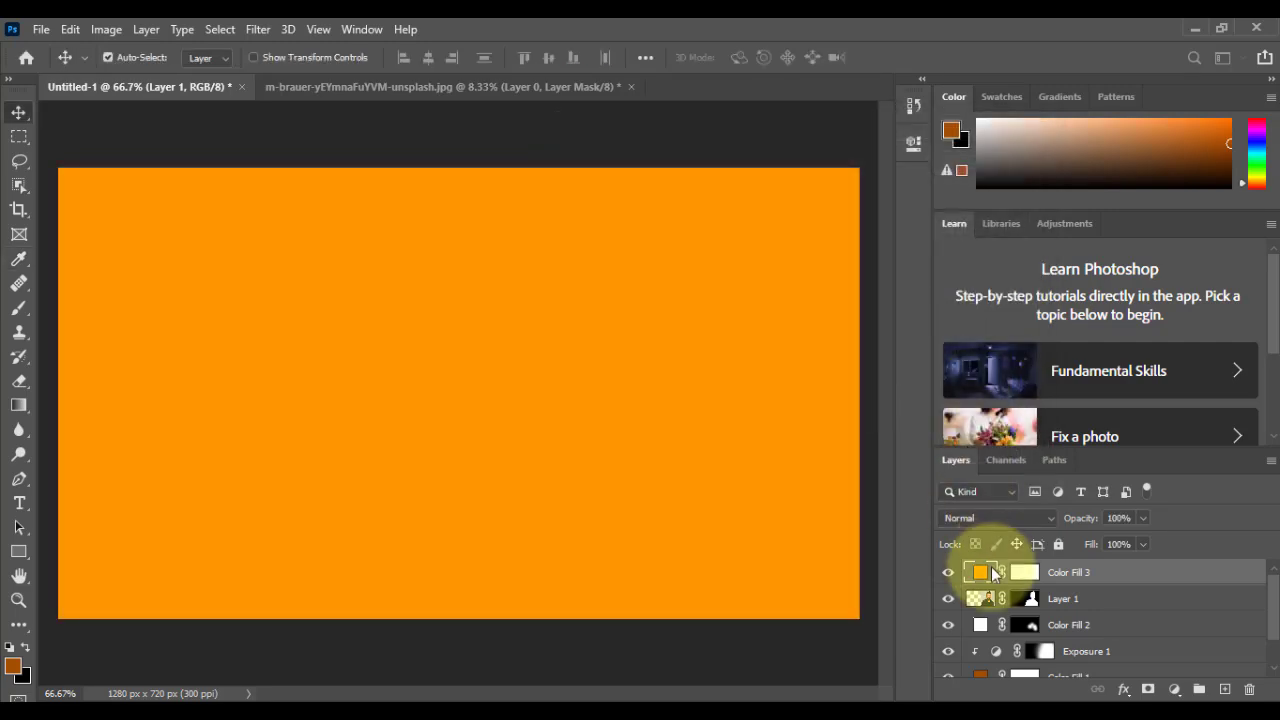
Step: Clip the orange fill layer to the man's layer and set its blend mode to Linear Dodge (Add)
right_click(1118, 573)
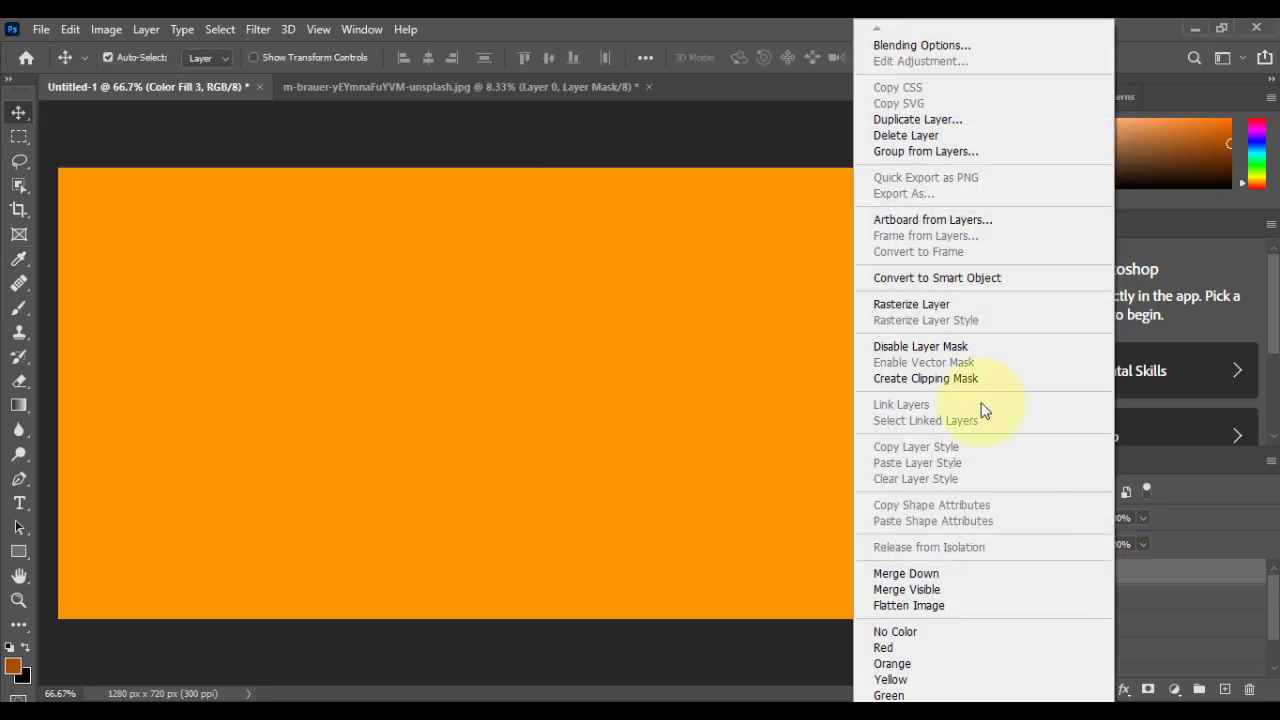
left_click(917, 380)
left_click(1002, 514)
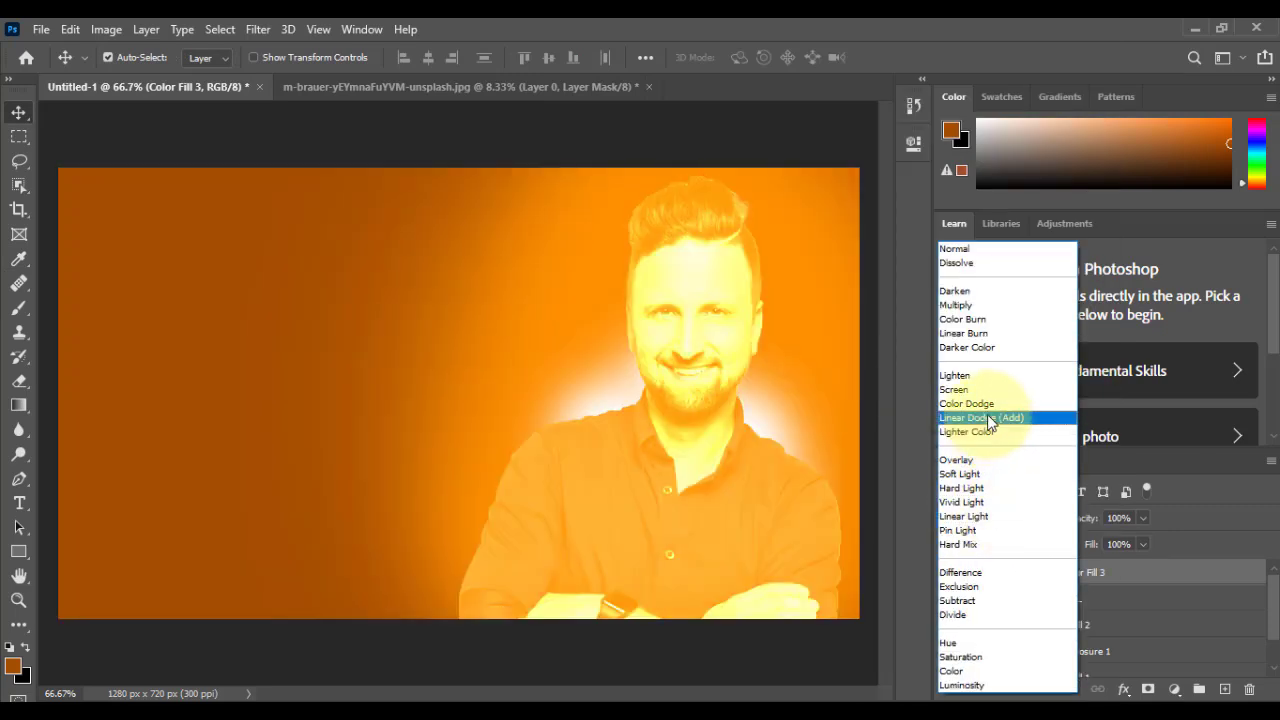
left_click(988, 418)
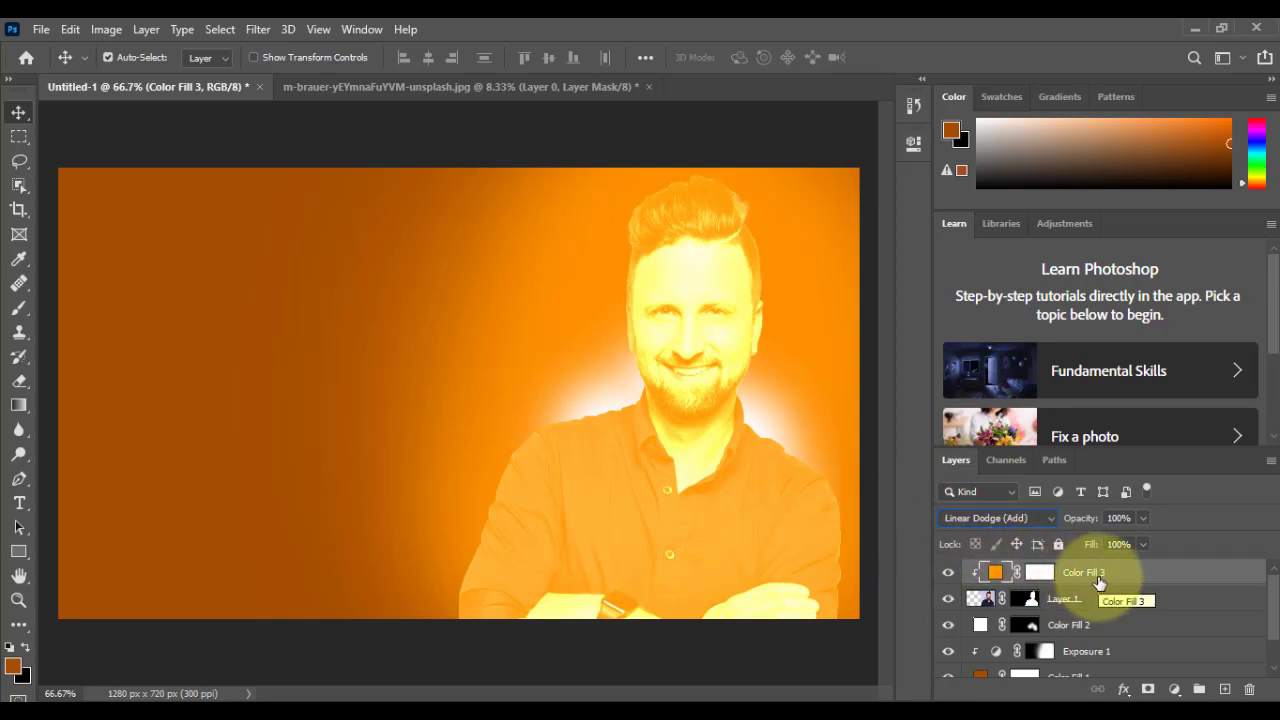
Step: Invert the clipped orange fill's layer mask to black and choose the Brush Tool with white as the foreground colour
left_click(1040, 574)
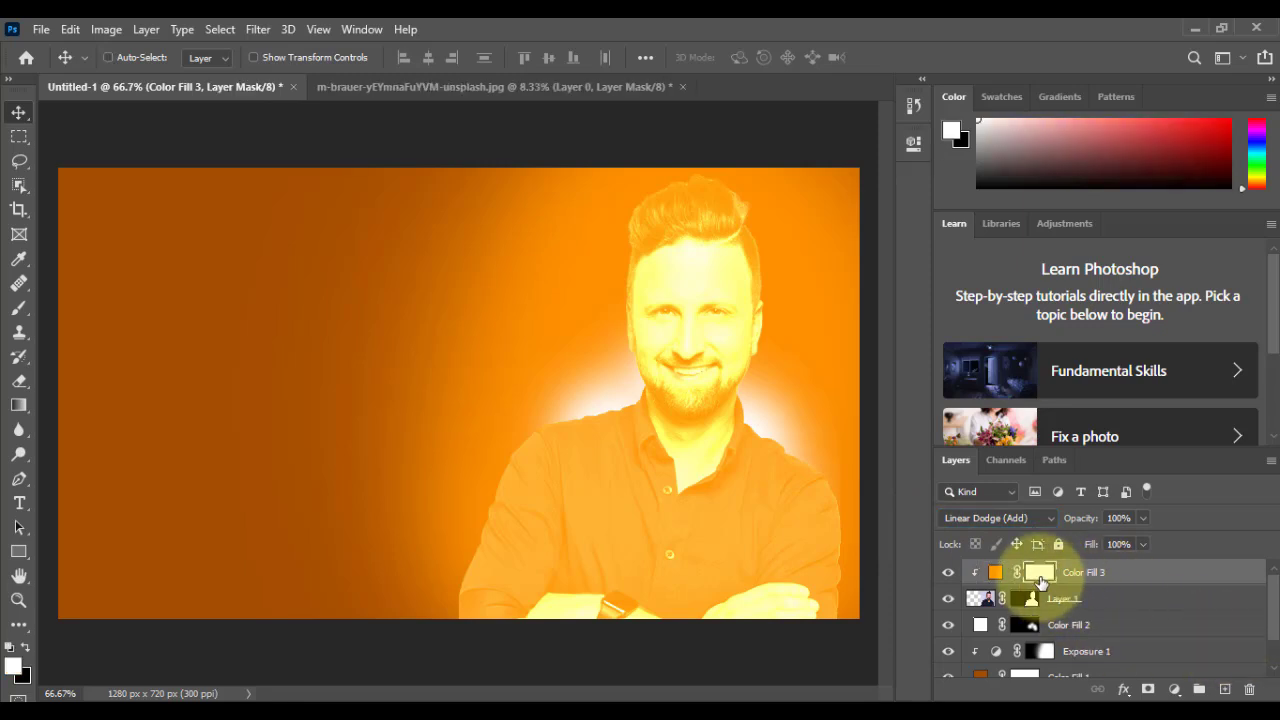
key("ctrl+i")
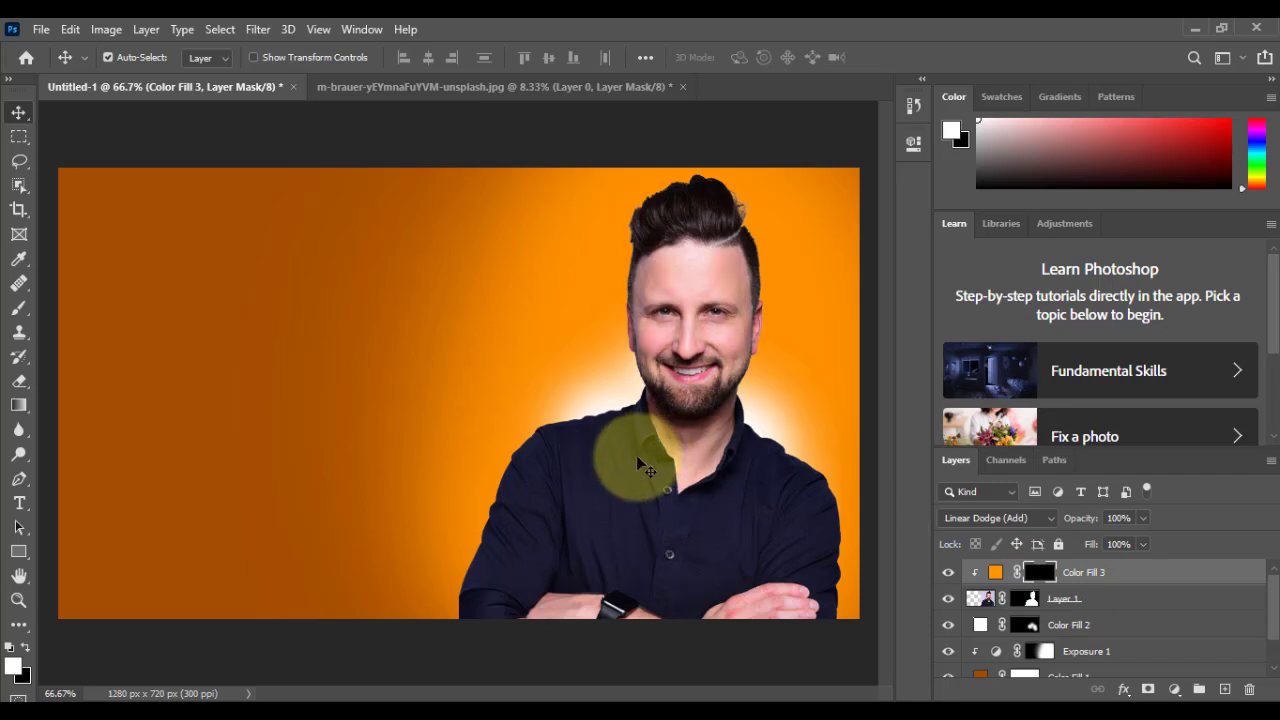
left_click(21, 314)
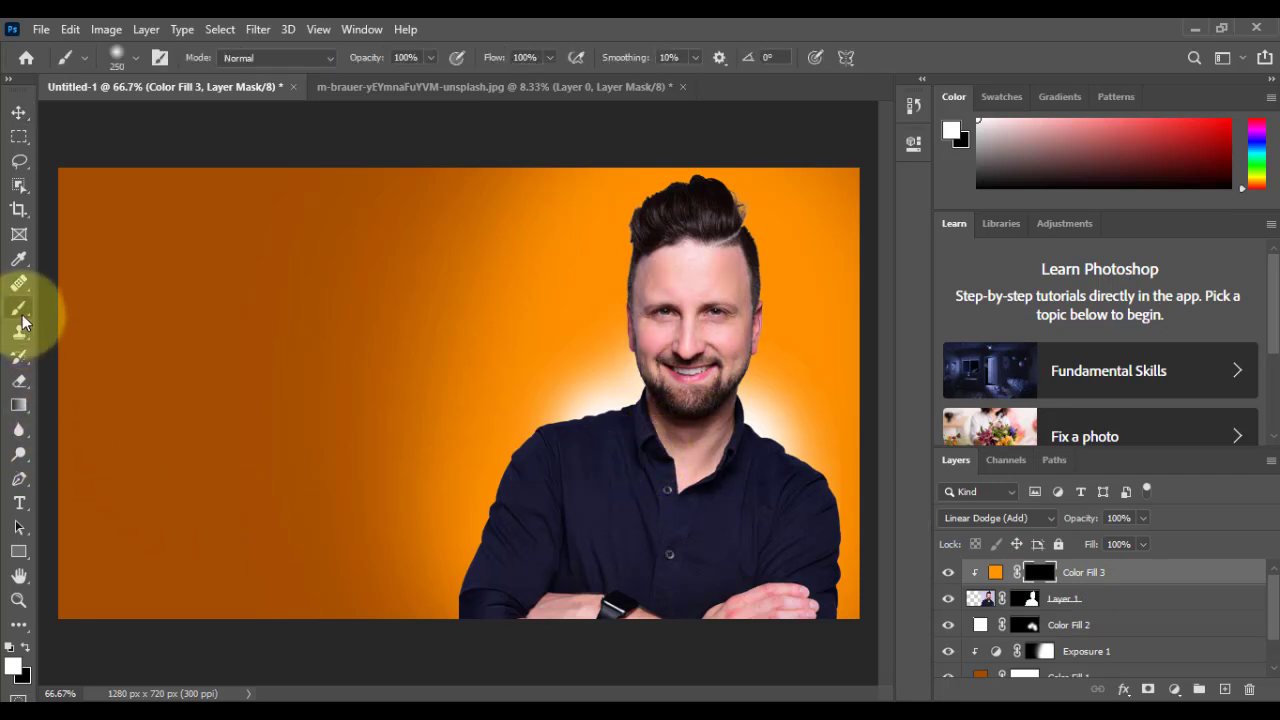
right_click(20, 312)
left_click(70, 309)
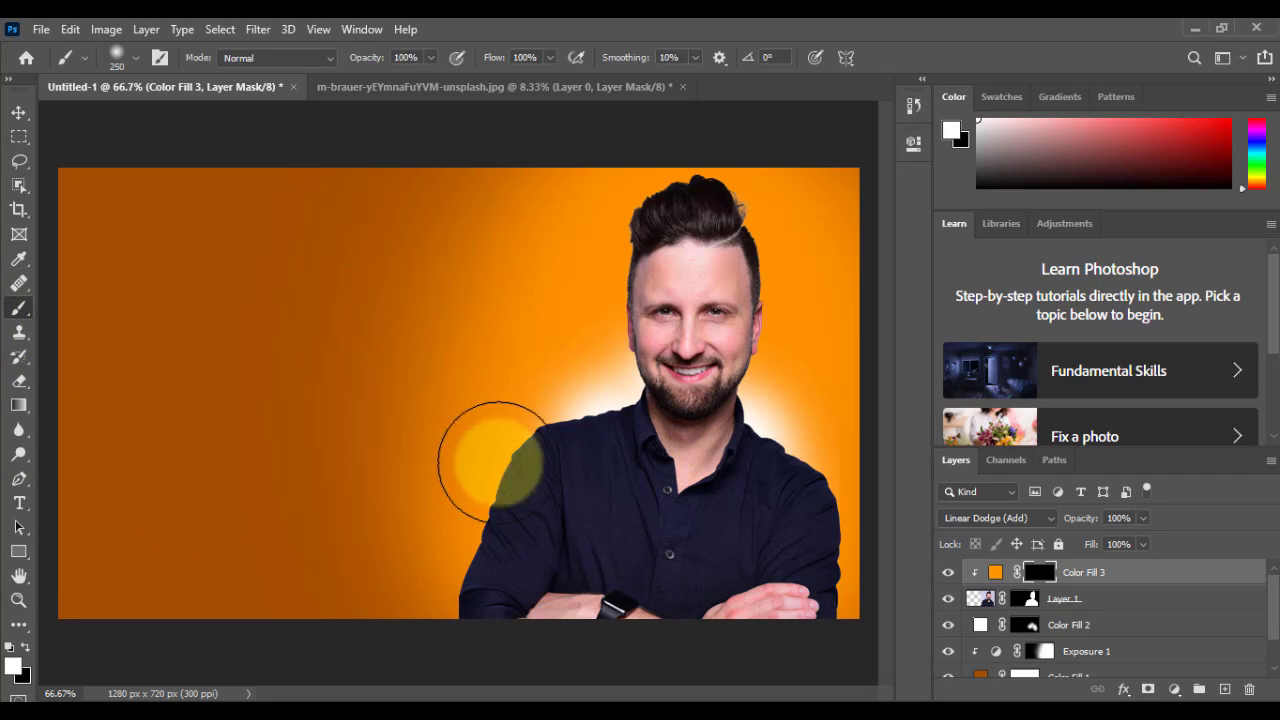
Step: Reduce the soft brush to 45 pixels for painting the orange fill's mask along the edge of the man's sleeve
key("ctrl+plus")
key("bracketleft")
key("bracketleft")
key("bracketleft")
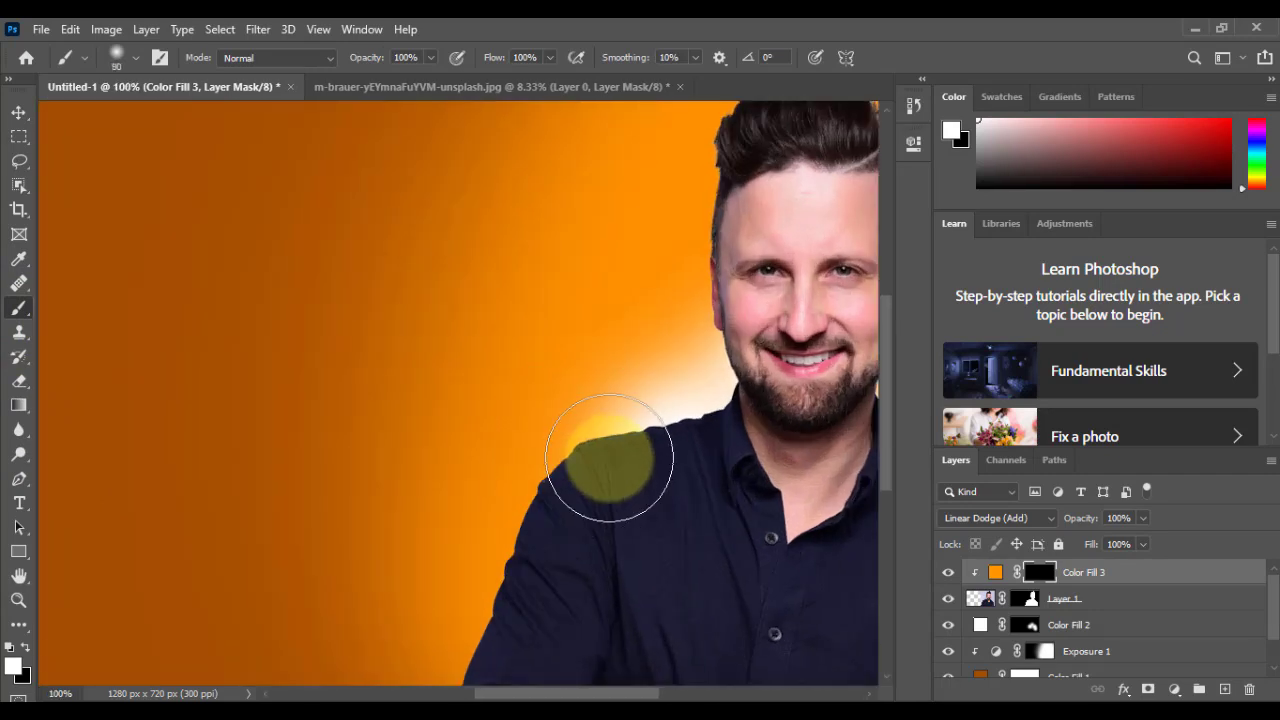
key("ctrl+plus")
key("ctrl+plus")
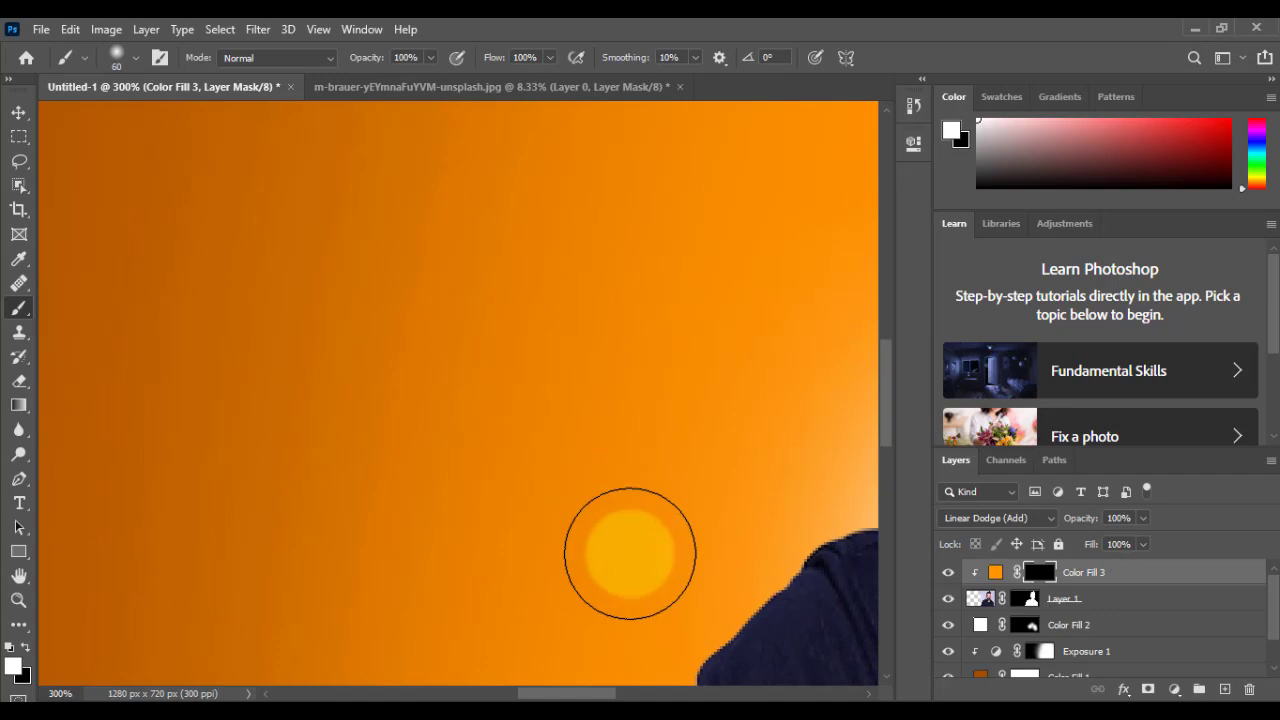
key("space")
left_click_drag(650, 570, 489, 226)
mouse_move(605, 615)
left_mouse_down()
mouse_move(627, 336)
mouse_move(480, 266)
left_mouse_up()
left_click_drag(324, 480, 352, 281)
key("bracketleft")
key("ctrl+z")
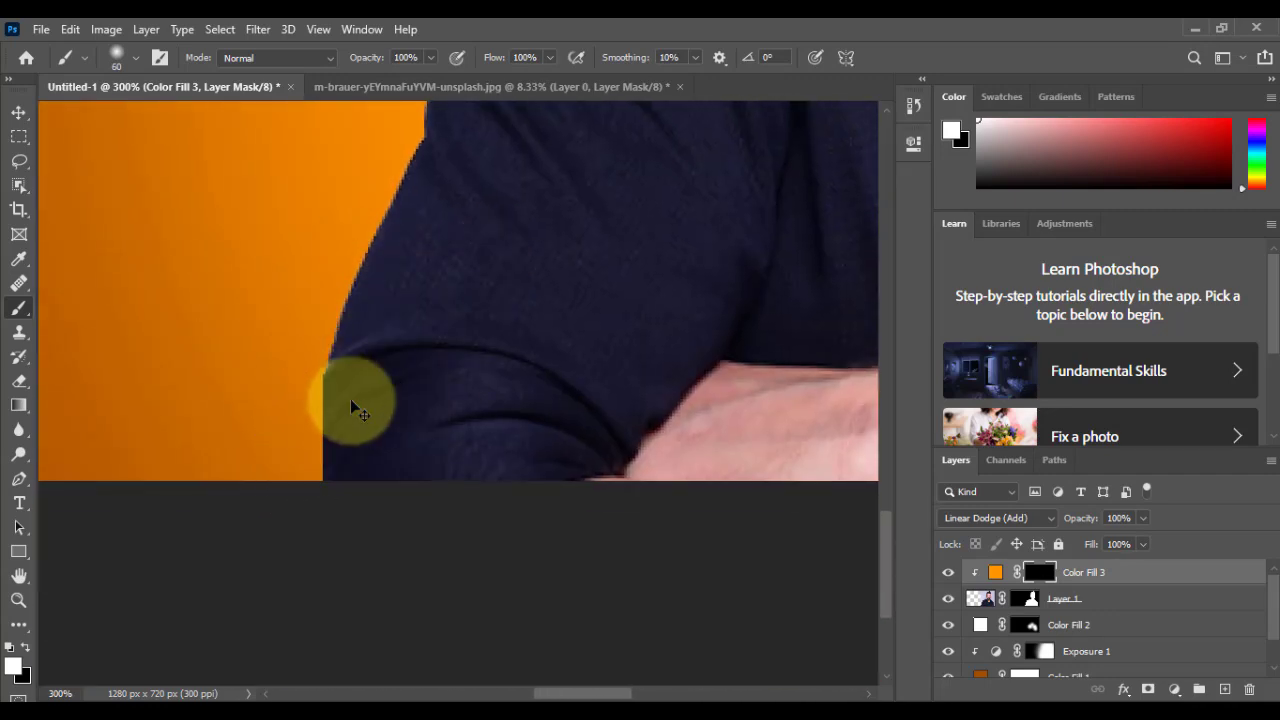
key("bracketleft")
Step: Paint white on the clipped orange fill's mask along the man's whole outline, from one sleeve over the shoulders and hair to the other sleeve
mouse_move(320, 317)
left_mouse_down()
mouse_move(300, 429)
mouse_move(306, 486)
left_mouse_up()
scroll(312, 450, "up", 2)
mouse_move(319, 416)
left_mouse_down()
mouse_move(388, 173)
mouse_move(411, 203)
mouse_move(351, 440)
mouse_move(411, 217)
left_mouse_up()
mouse_move(420, 274)
left_mouse_down()
mouse_move(411, 215)
mouse_move(360, 486)
mouse_move(410, 276)
mouse_move(443, 205)
mouse_move(475, 184)
mouse_move(372, 383)
mouse_move(447, 286)
mouse_move(514, 249)
mouse_move(706, 222)
mouse_move(408, 322)
mouse_move(361, 318)
mouse_move(559, 251)
mouse_move(617, 163)
left_mouse_up()
left_click_drag(604, 241, 623, 443)
left_click_drag(633, 400, 575, 180)
left_click_drag(568, 263, 544, 475)
left_click_drag(553, 430, 545, 198)
left_click_drag(528, 327, 506, 546)
mouse_move(528, 440)
left_mouse_down()
mouse_move(528, 256)
mouse_move(495, 444)
mouse_move(474, 289)
mouse_move(534, 192)
left_mouse_up()
mouse_move(565, 250)
left_mouse_down()
mouse_move(357, 357)
mouse_move(342, 402)
mouse_move(533, 257)
mouse_move(683, 283)
mouse_move(826, 429)
left_mouse_up()
mouse_move(674, 415)
left_mouse_down()
mouse_move(577, 283)
mouse_move(559, 231)
left_mouse_up()
left_click_drag(661, 270, 760, 400)
mouse_move(640, 402)
left_mouse_down()
mouse_move(508, 257)
mouse_move(478, 144)
left_mouse_up()
mouse_move(594, 166)
left_mouse_down()
mouse_move(630, 382)
mouse_move(614, 557)
mouse_move(585, 633)
left_mouse_up()
mouse_move(622, 630)
left_mouse_down()
mouse_move(677, 309)
mouse_move(663, 223)
left_mouse_up()
mouse_move(634, 166)
left_mouse_down()
mouse_move(574, 391)
mouse_move(637, 509)
mouse_move(693, 576)
left_mouse_up()
mouse_move(637, 529)
left_mouse_down()
mouse_move(423, 211)
mouse_move(433, 215)
left_mouse_up()
mouse_move(560, 298)
left_mouse_down()
mouse_move(635, 317)
mouse_move(772, 463)
mouse_move(775, 505)
left_mouse_up()
left_click_drag(625, 258, 592, 134)
mouse_move(677, 163)
left_mouse_down()
mouse_move(701, 187)
mouse_move(724, 364)
mouse_move(726, 492)
mouse_move(672, 336)
mouse_move(693, 187)
mouse_move(667, 459)
mouse_move(686, 543)
left_mouse_up()
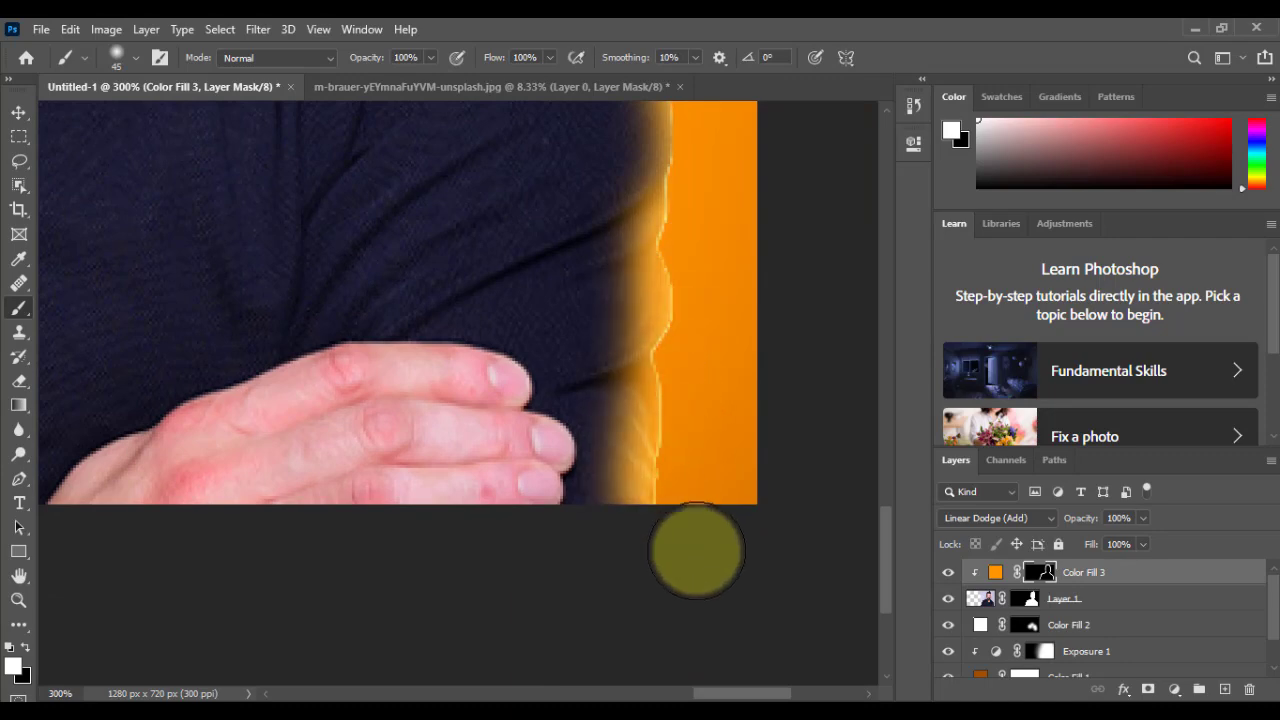
scroll(665, 468, "down", 3)
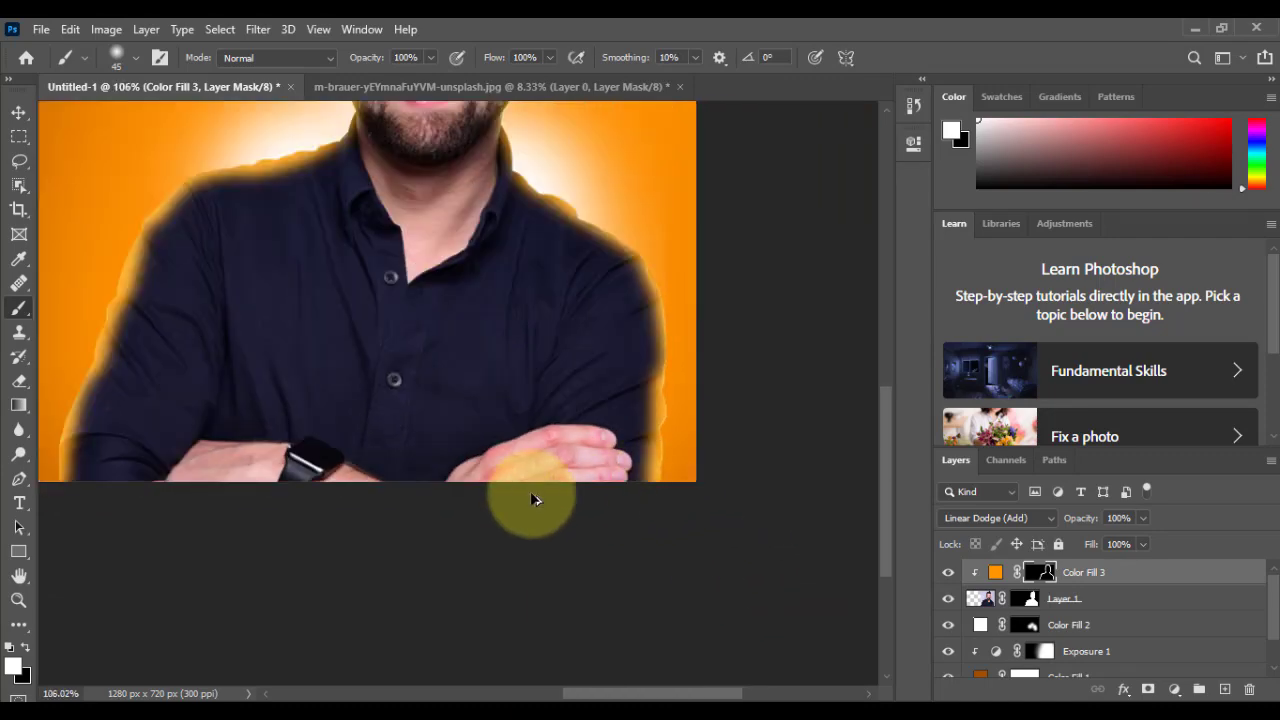
scroll(505, 504, "down", 1)
scroll(299, 465, "down", 3)
scroll(715, 521, "up", 2)
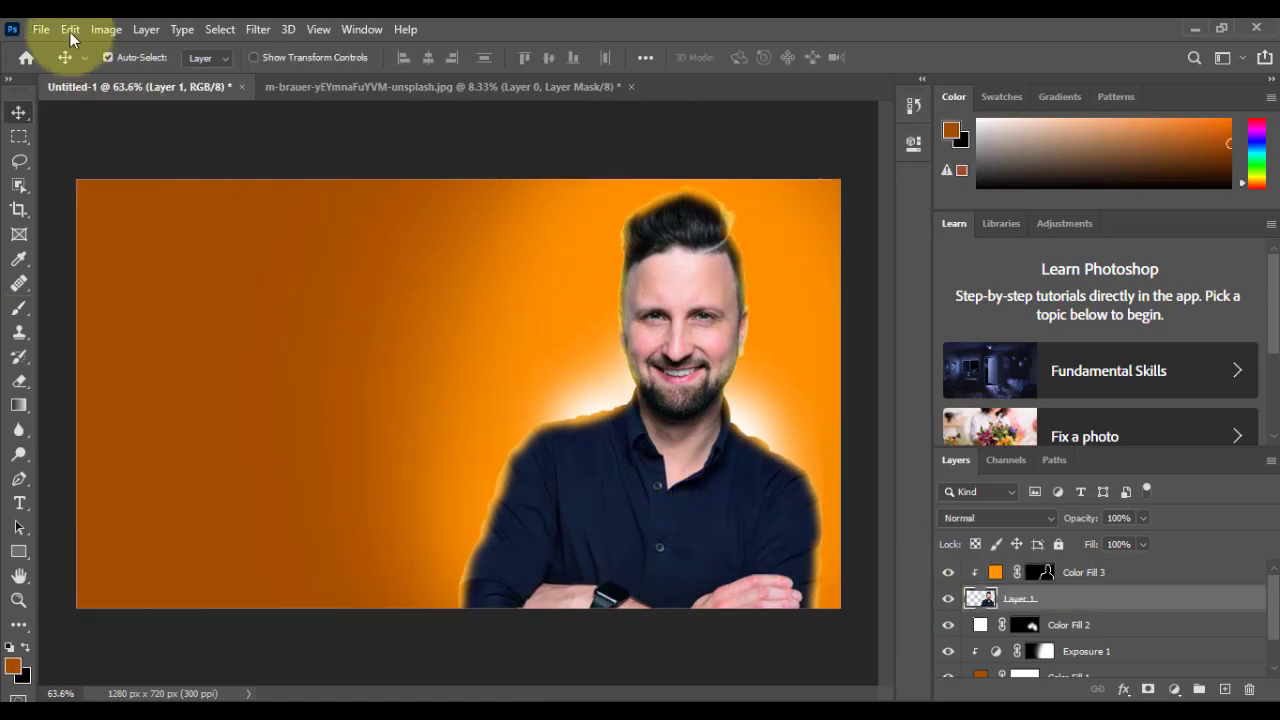
Step: Place the city-view office photo from the Downloads folder into the document as an embedded image
left_click(40, 29)
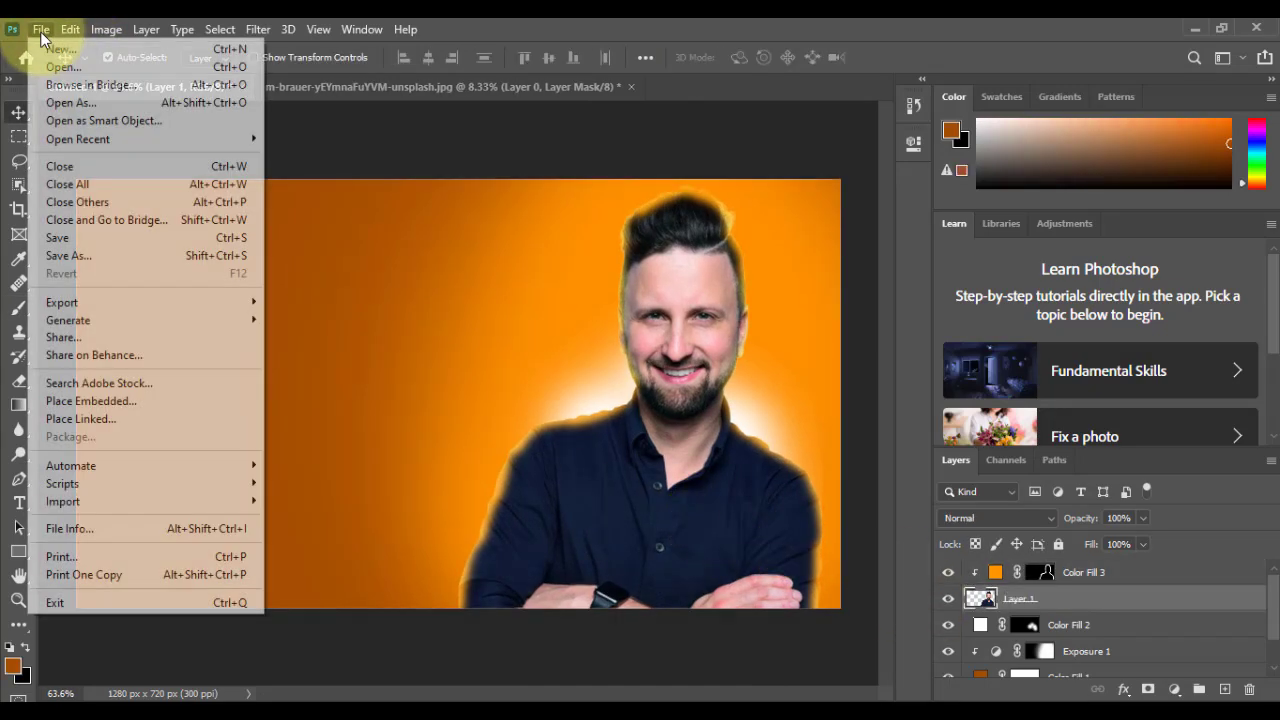
left_click(85, 401)
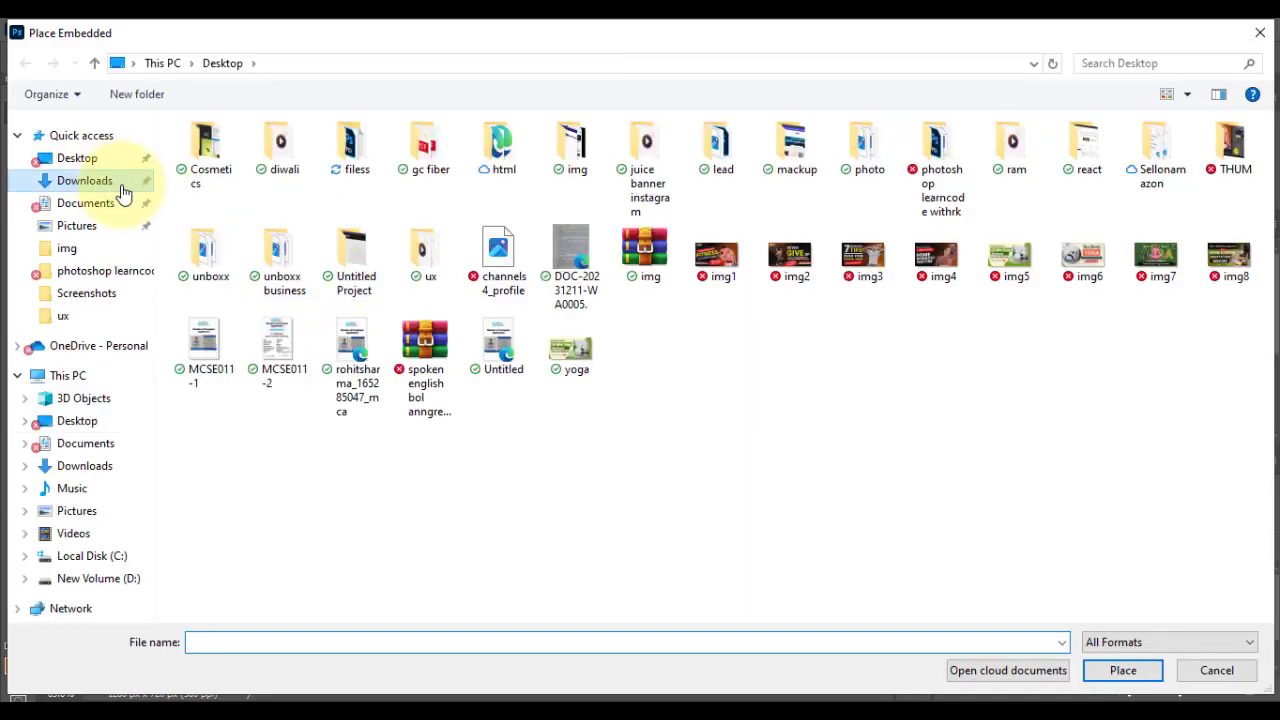
left_click(110, 180)
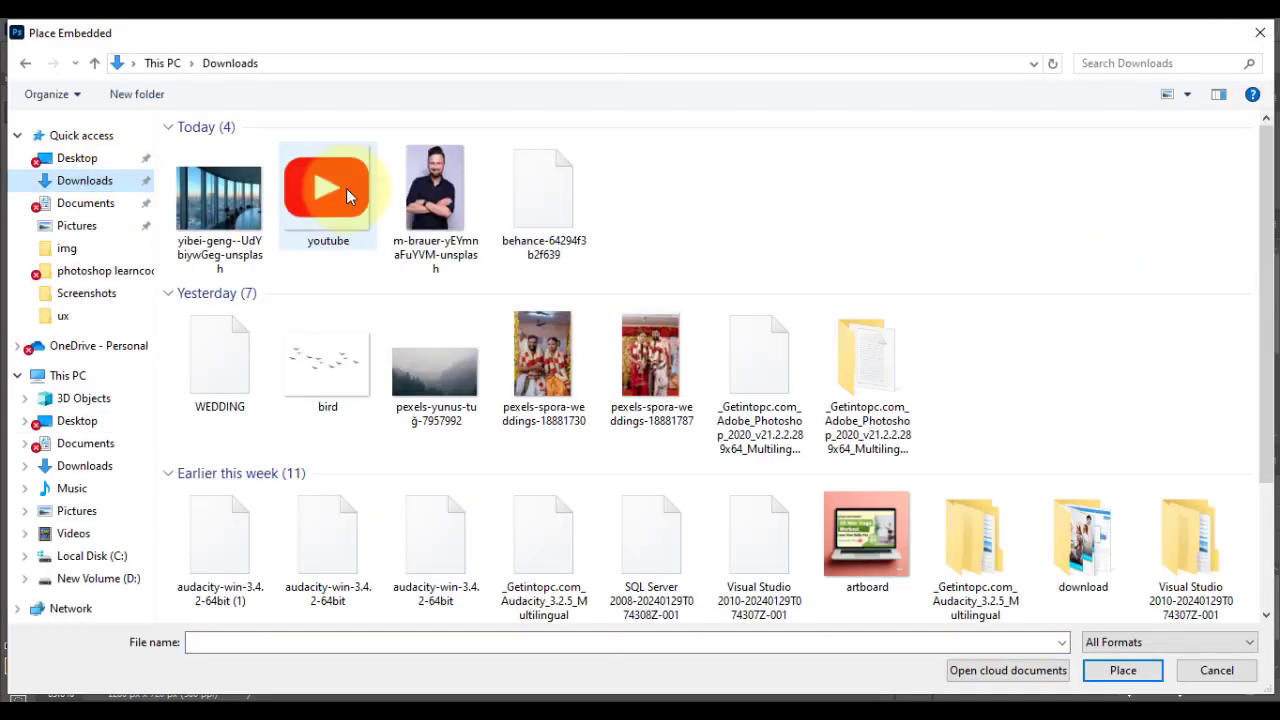
double_click(242, 201)
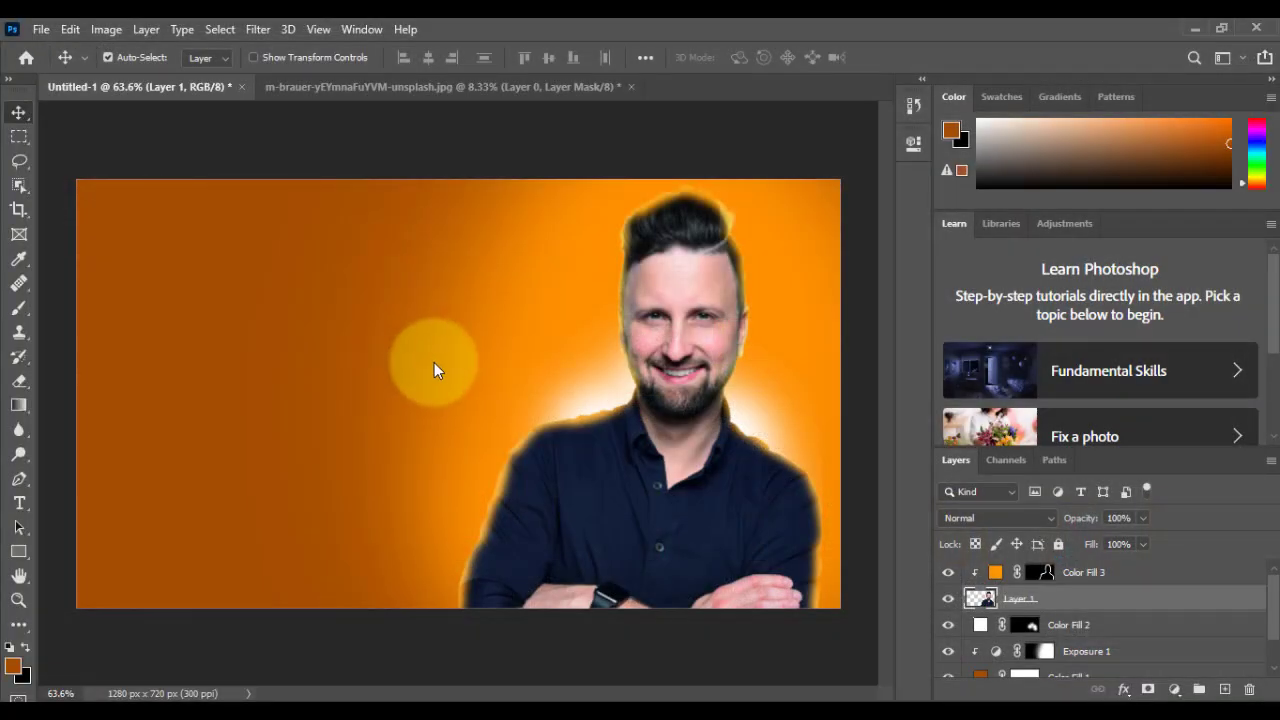
left_click_drag(434, 362, 337, 355)
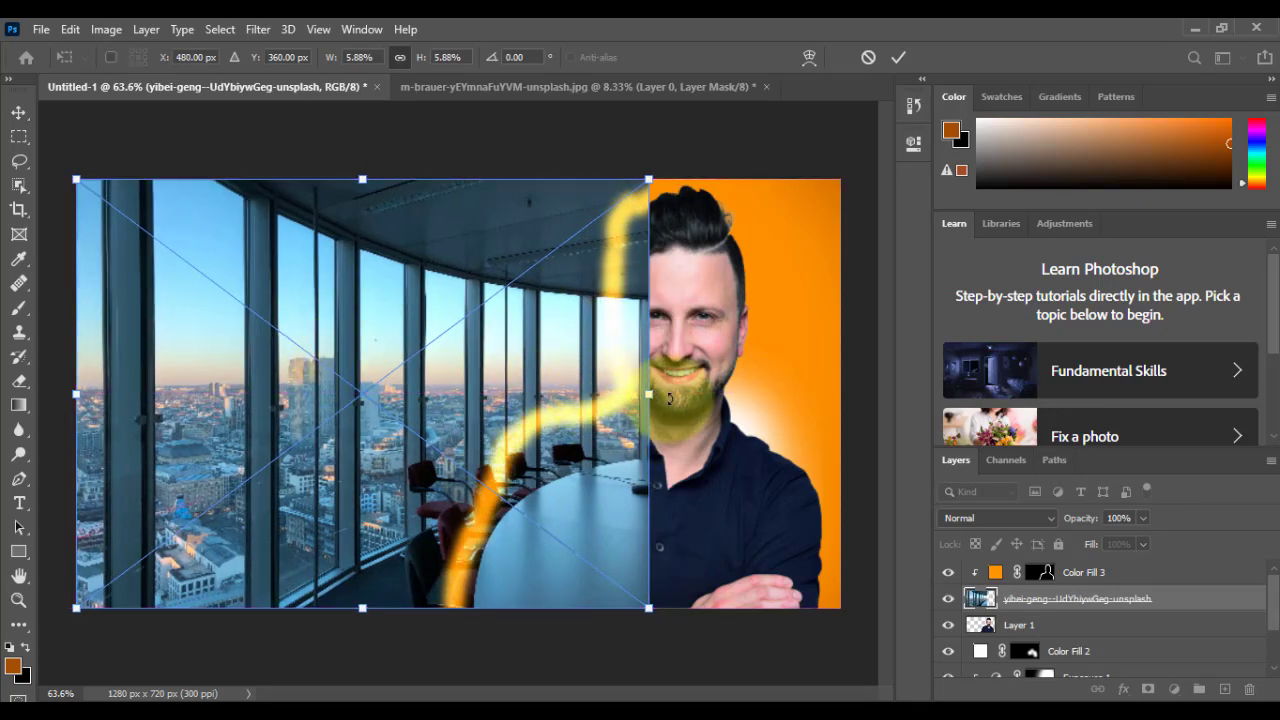
Step: Stretch the placed office photo to the full canvas width and slightly beyond its upper and lower edges
left_click_drag(657, 401, 840, 400)
left_click_drag(458, 179, 458, 153)
mouse_move(460, 634)
left_mouse_down()
mouse_move(457, 623)
mouse_move(451, 634)
left_mouse_up()
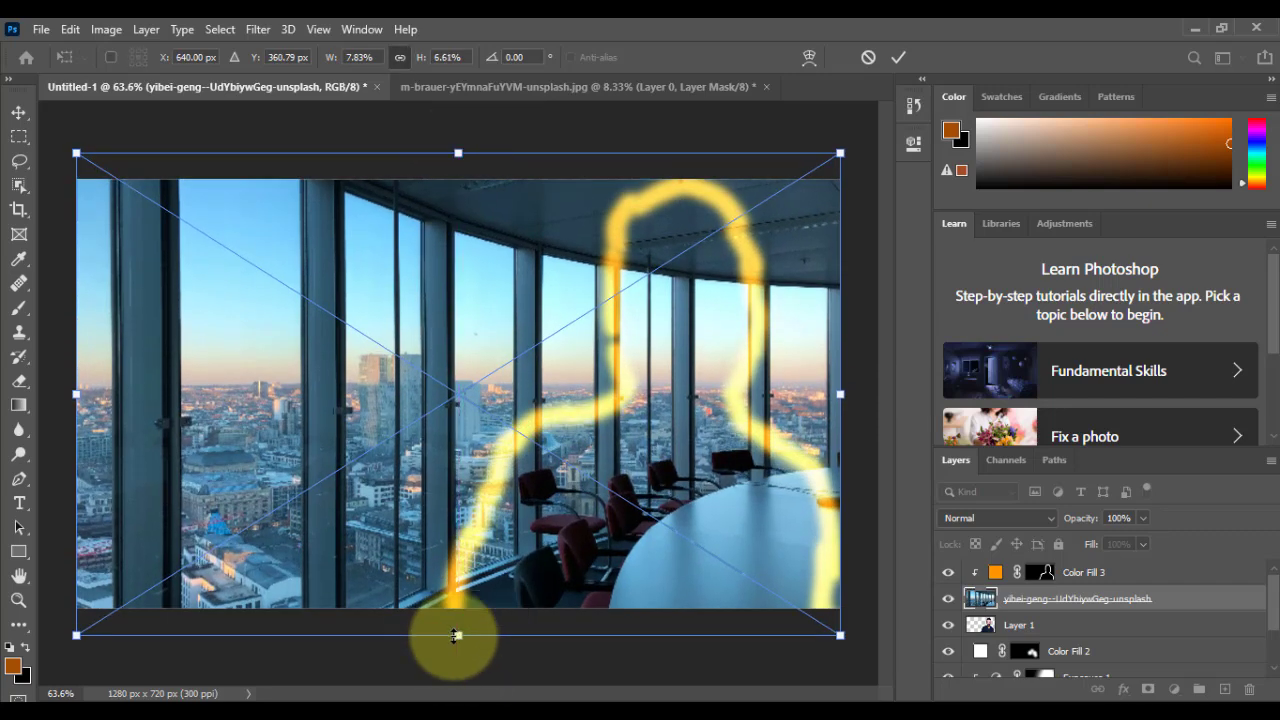
key("Return")
Step: Move the office photo layer between Exposure 1 and Color Fill 1 and reduce its opacity to 10%
scroll(1183, 597, "down", 3)
left_click_drag(1205, 698, 1104, 605)
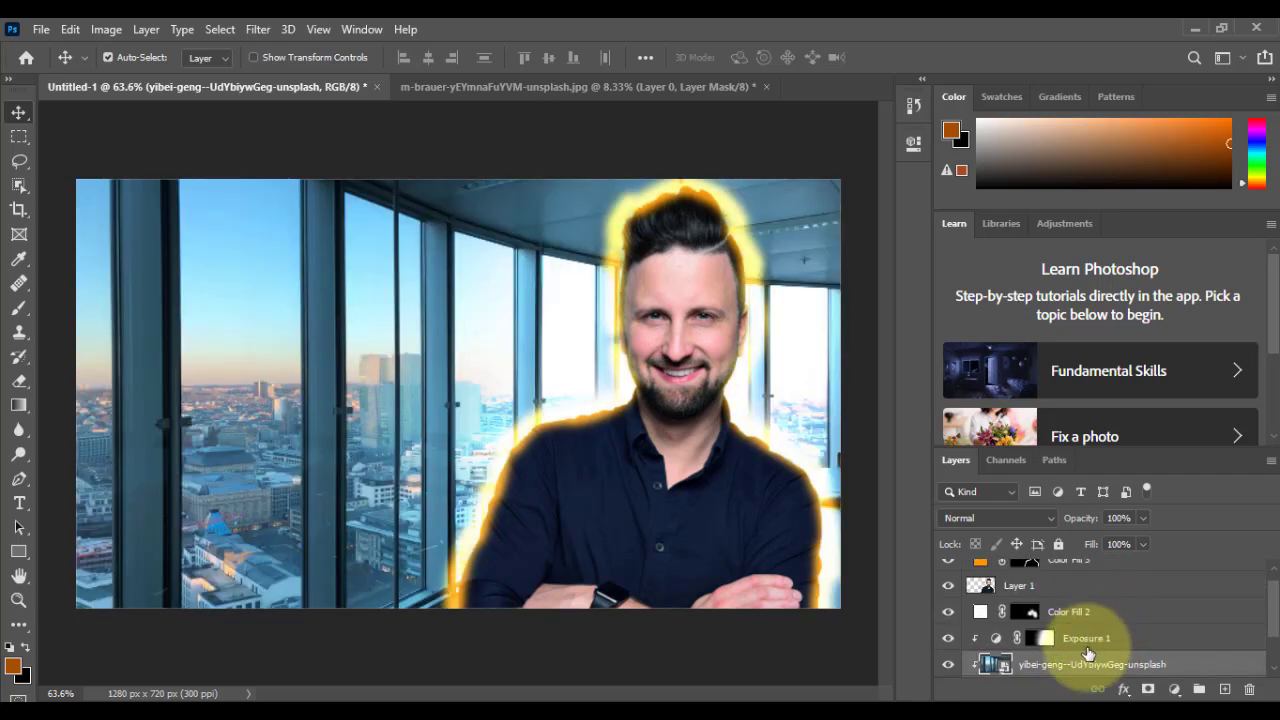
left_click_drag(1087, 662, 1148, 630)
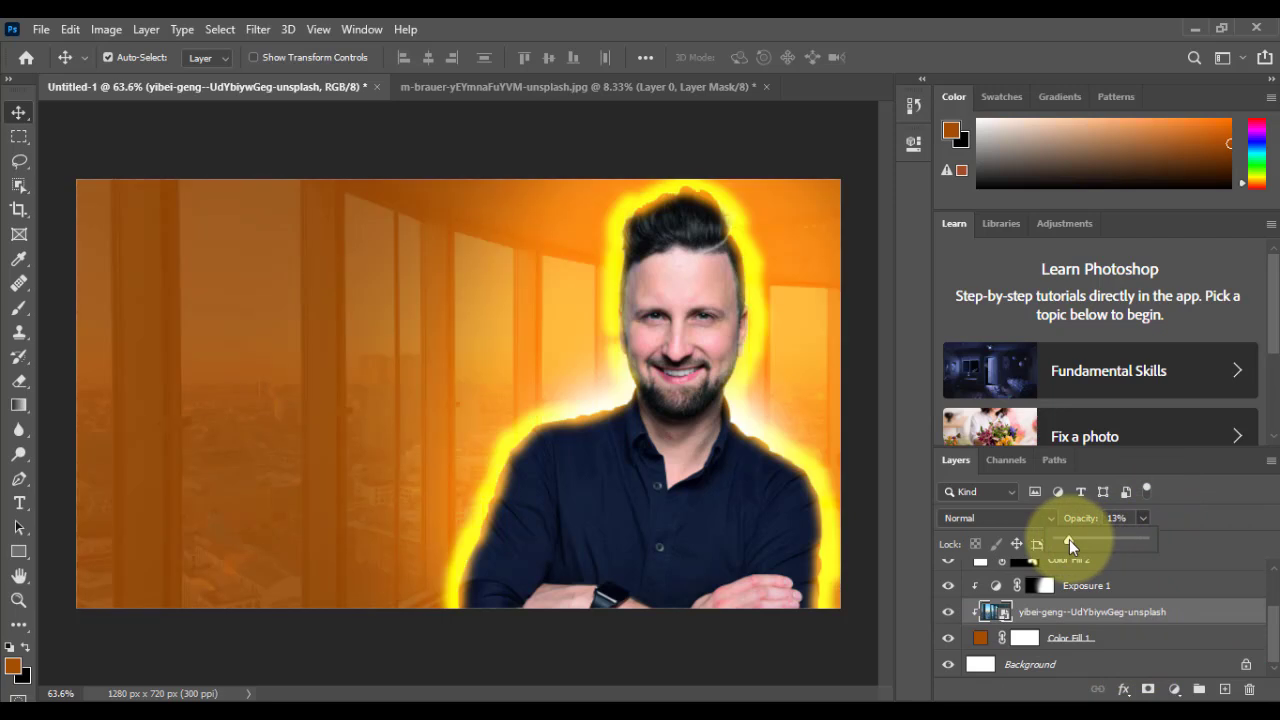
left_click_drag(1069, 539, 1066, 539)
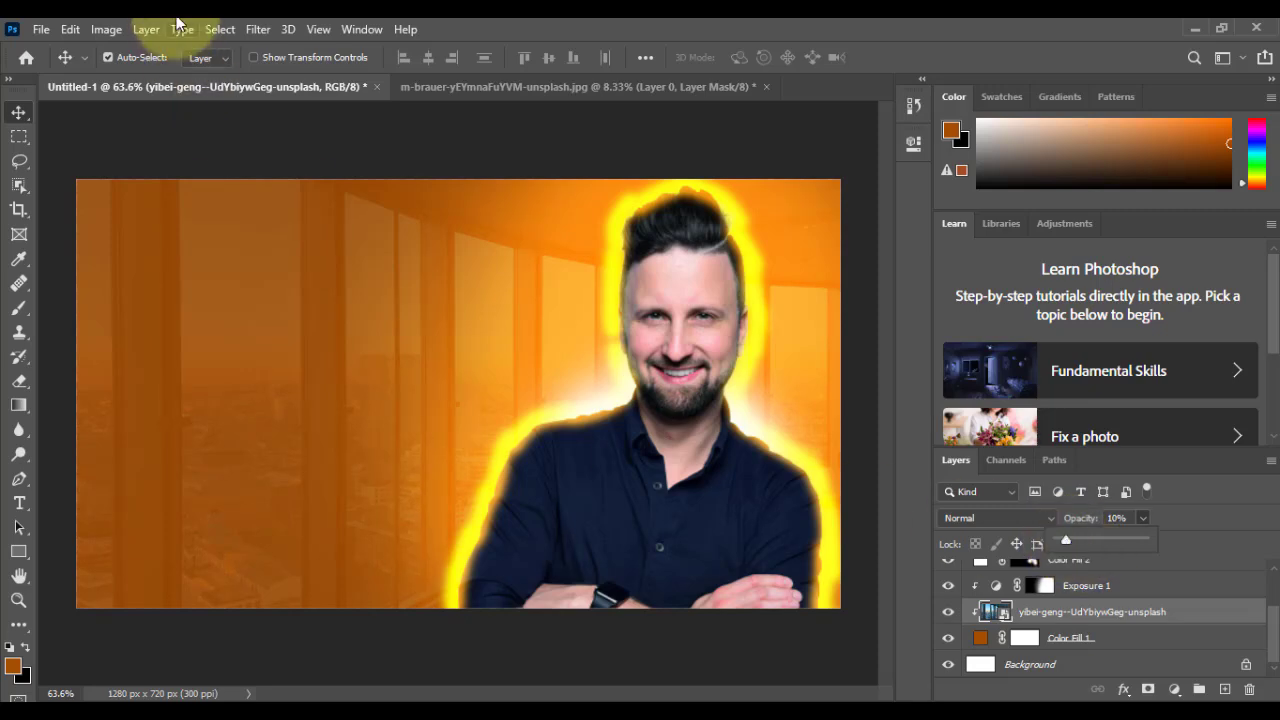
Step: Apply a Gaussian Blur with a radius of 9.4 pixels to the office photo layer
left_click(258, 29)
mouse_move(290, 241)
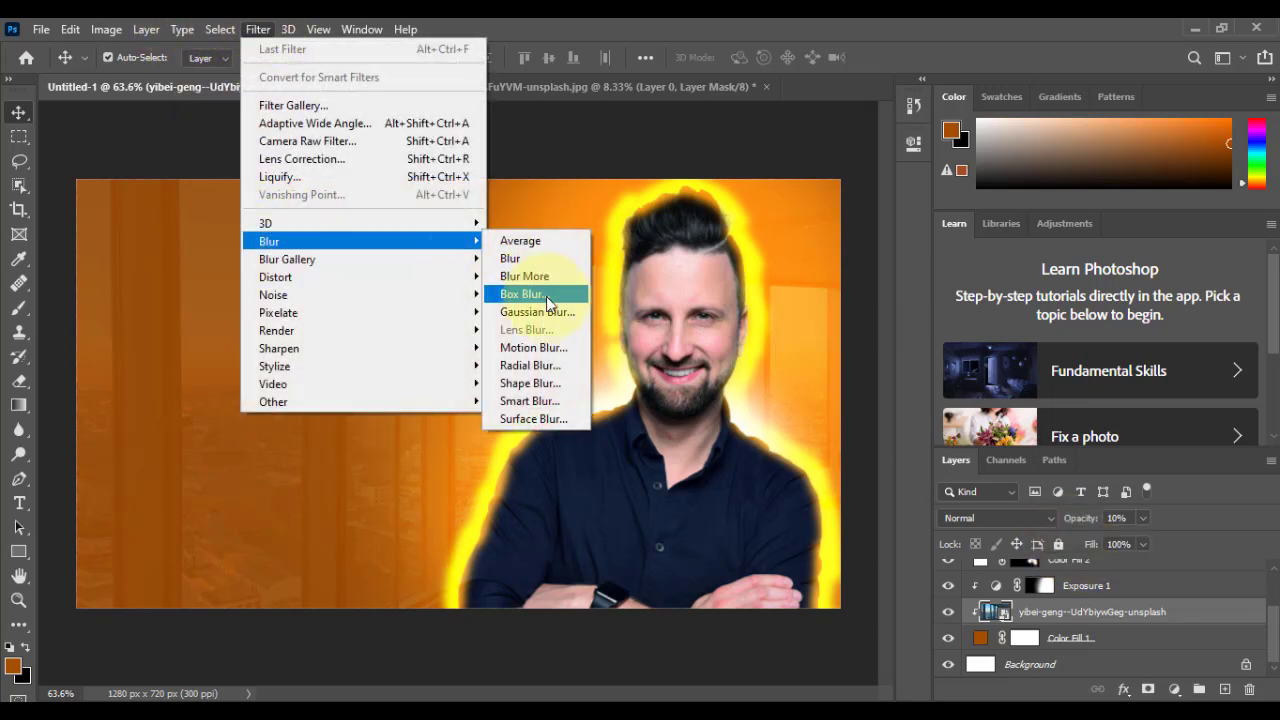
left_click(540, 313)
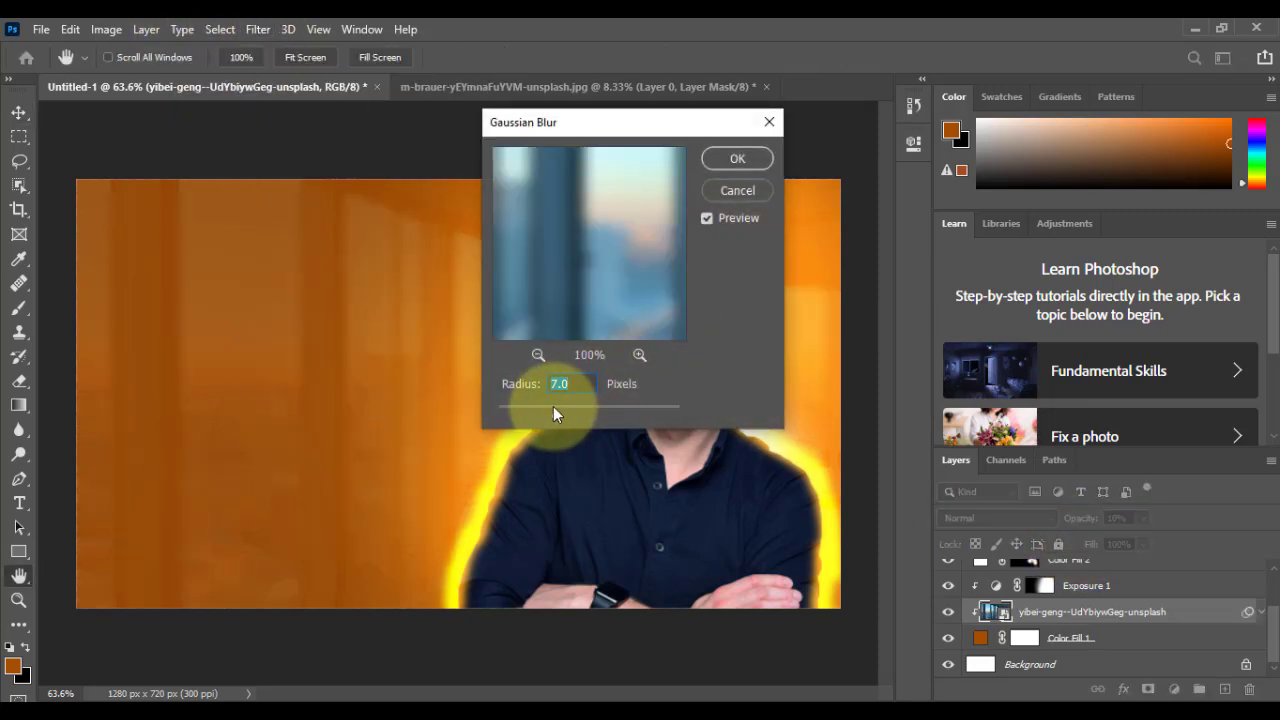
left_click_drag(561, 404, 568, 405)
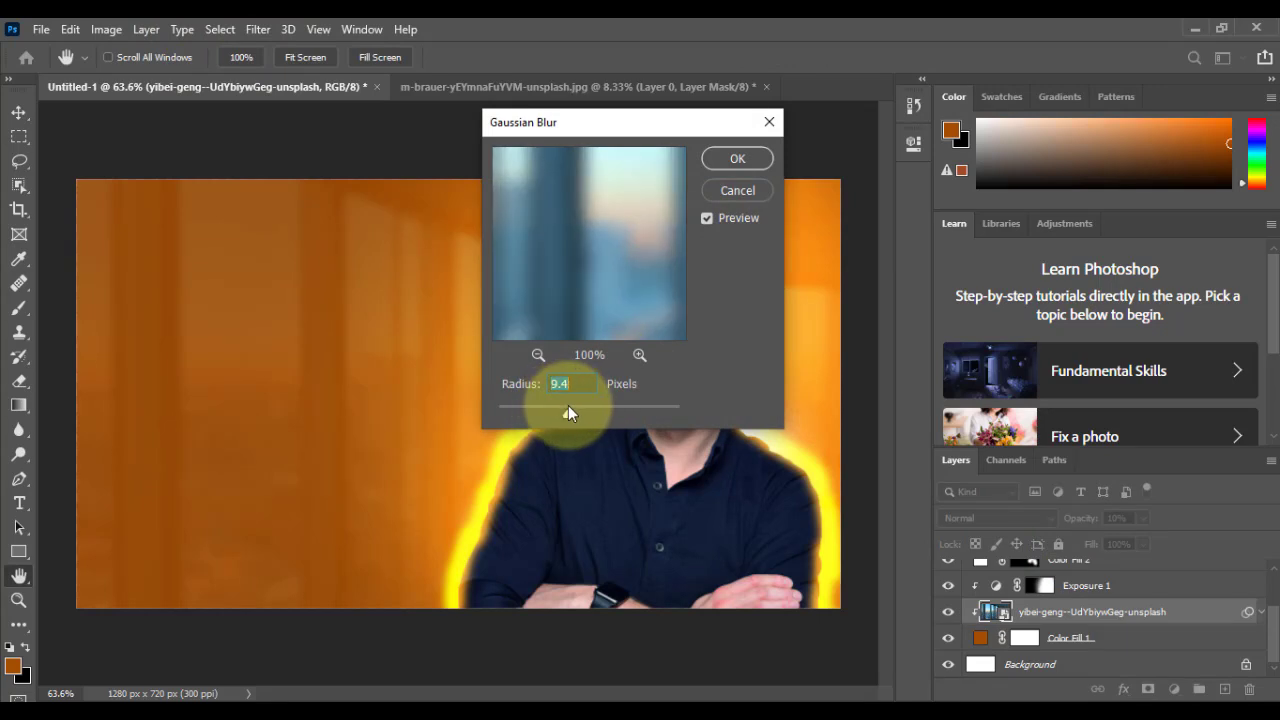
left_click(737, 158)
Step: Clip the white Color Fill 2 layer to the layers beneath it with a clipping mask
scroll(1150, 650, "down", 1)
scroll(1043, 600, "up", 2)
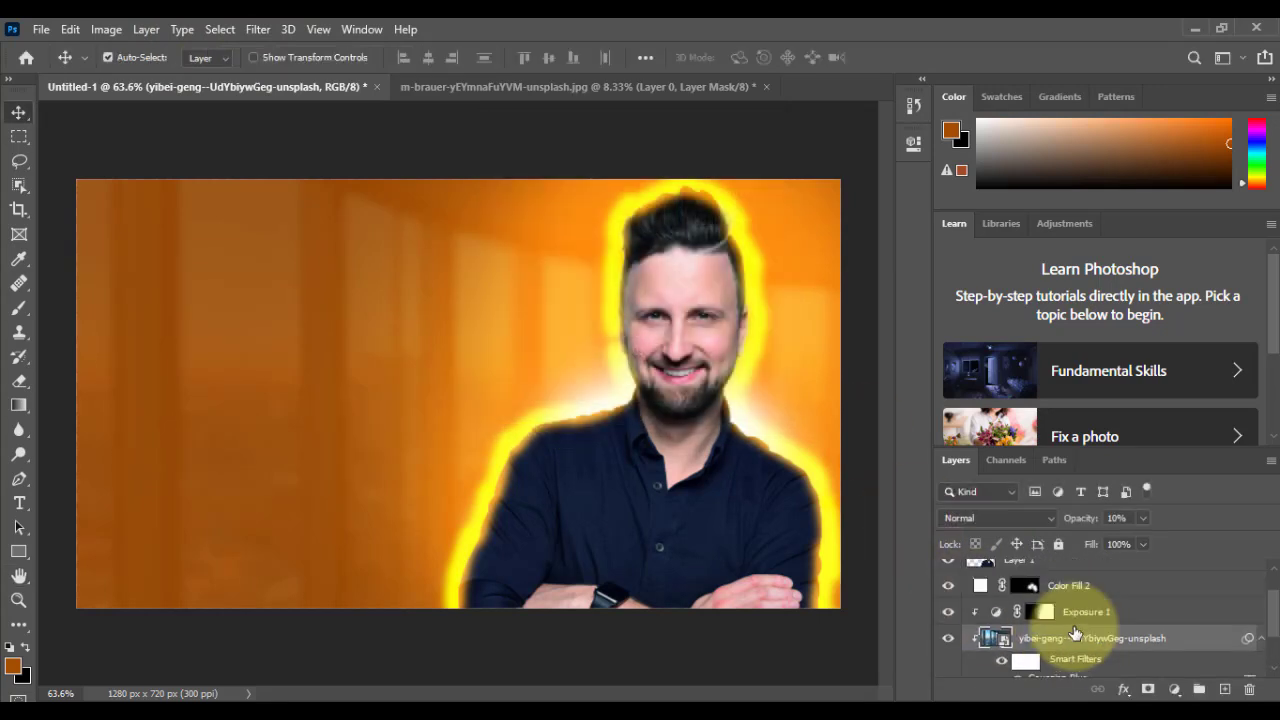
left_click(1138, 590)
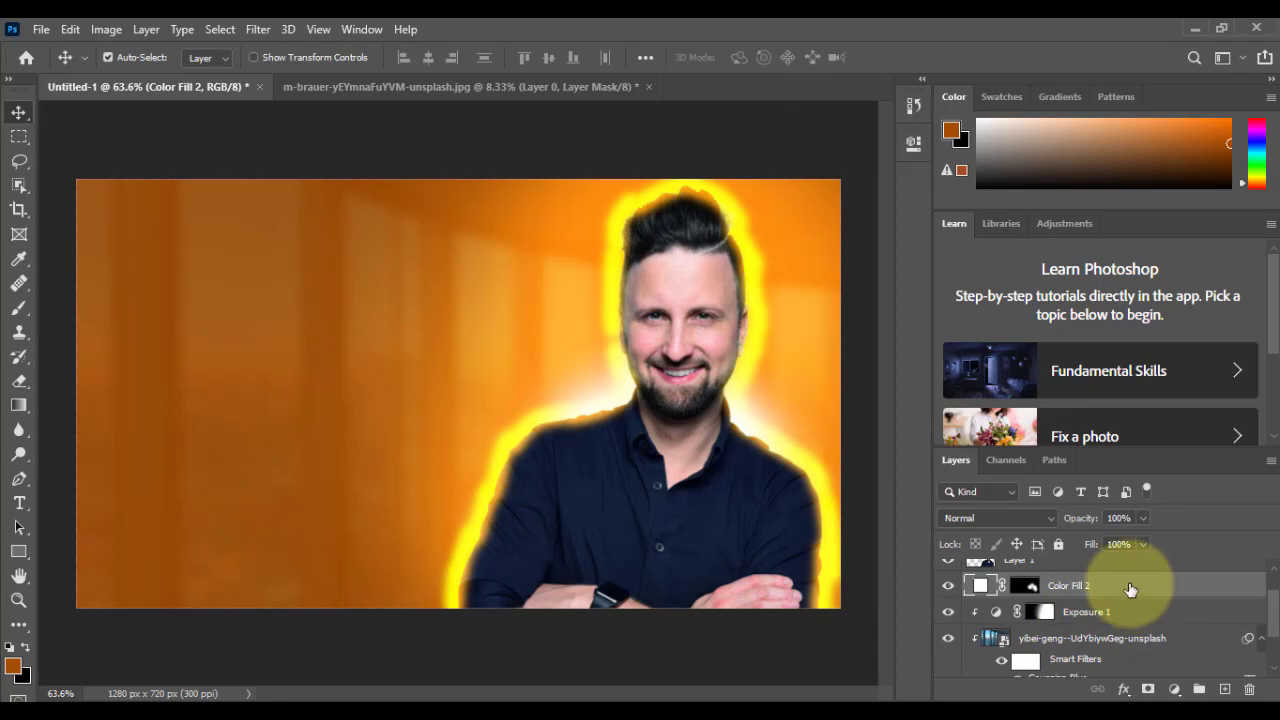
right_click(1130, 590)
left_click(949, 378)
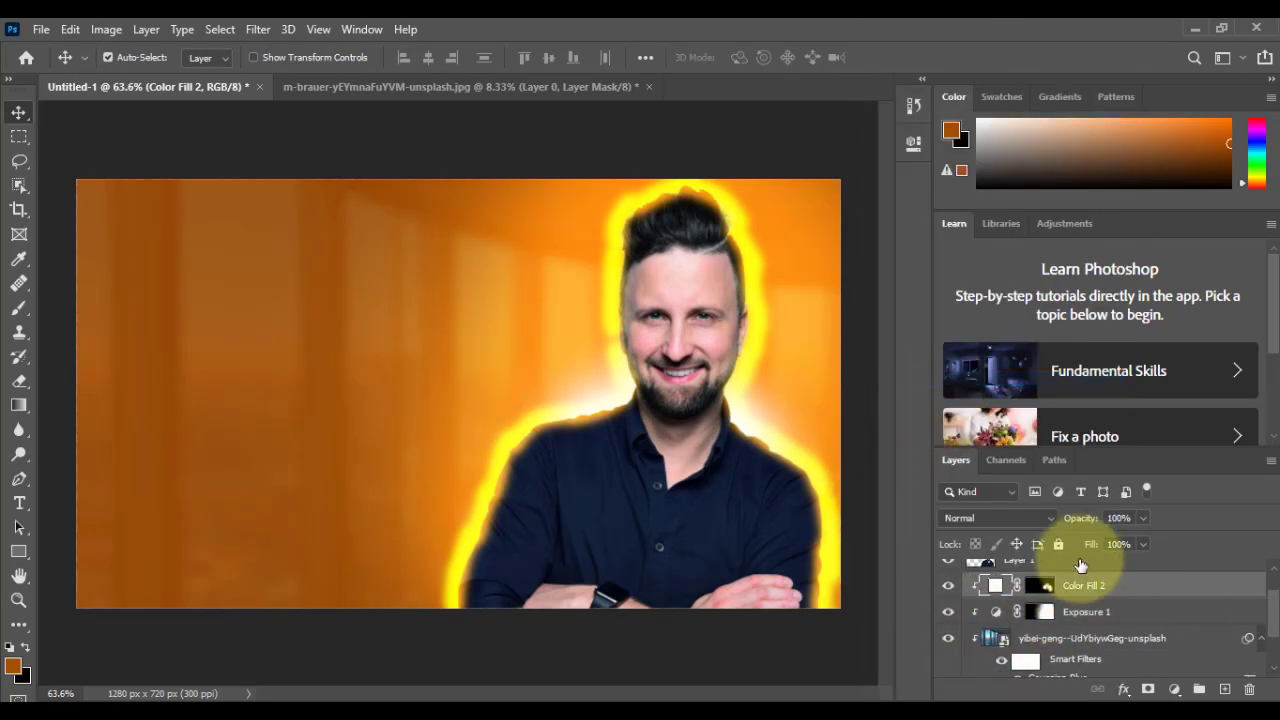
Step: Clip the orange Color Fill 3 layer to the man's layer, Layer 1, again
scroll(1035, 590, "up", 2)
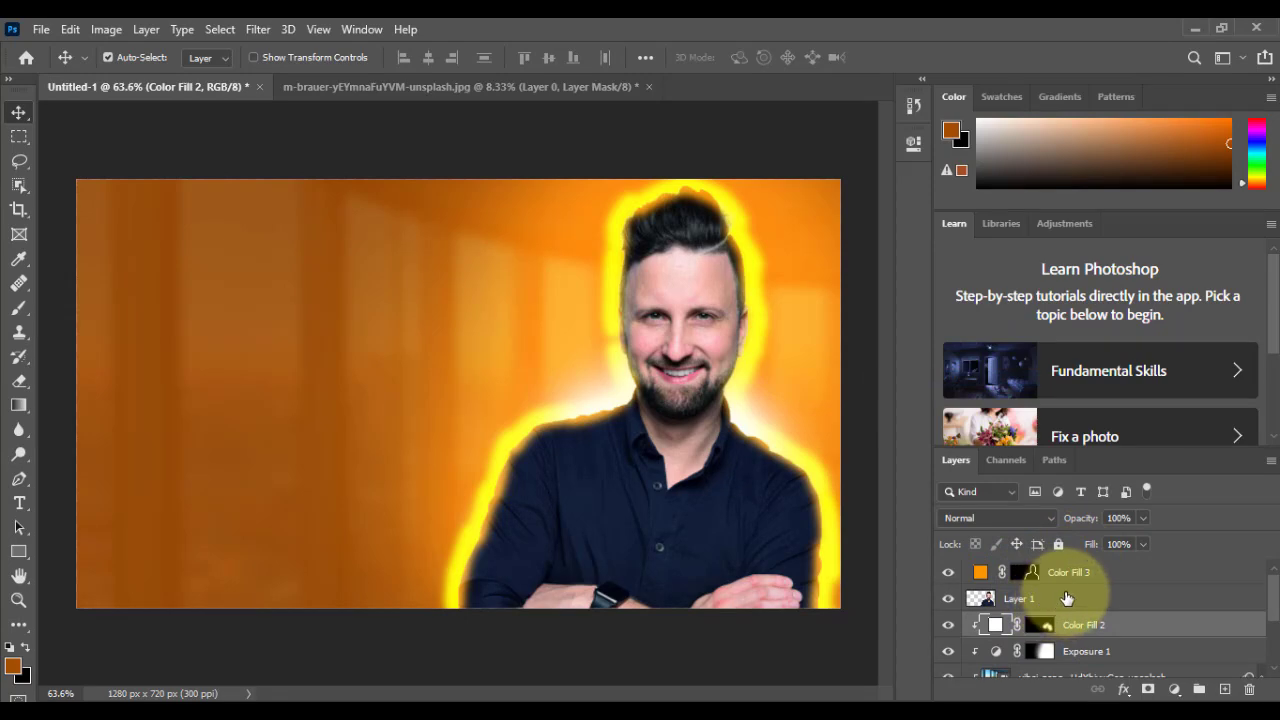
left_click(1067, 598)
left_click(1129, 571)
right_click(1129, 571)
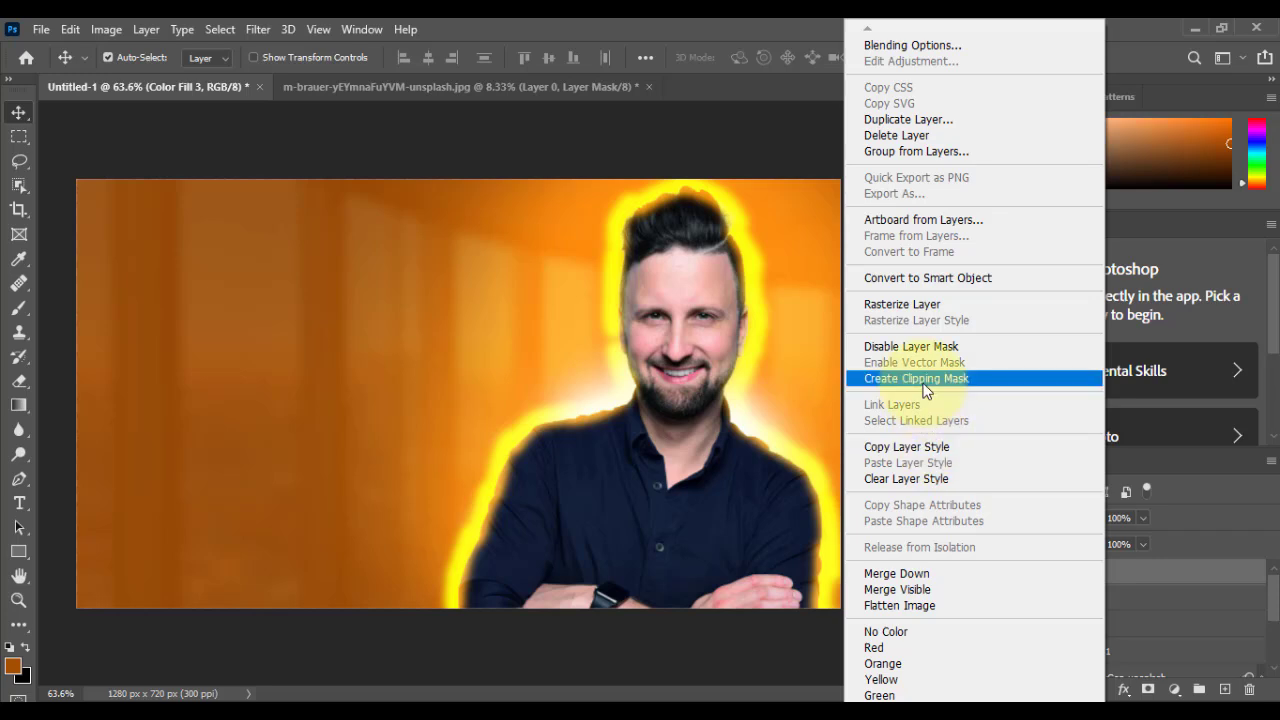
left_click(923, 385)
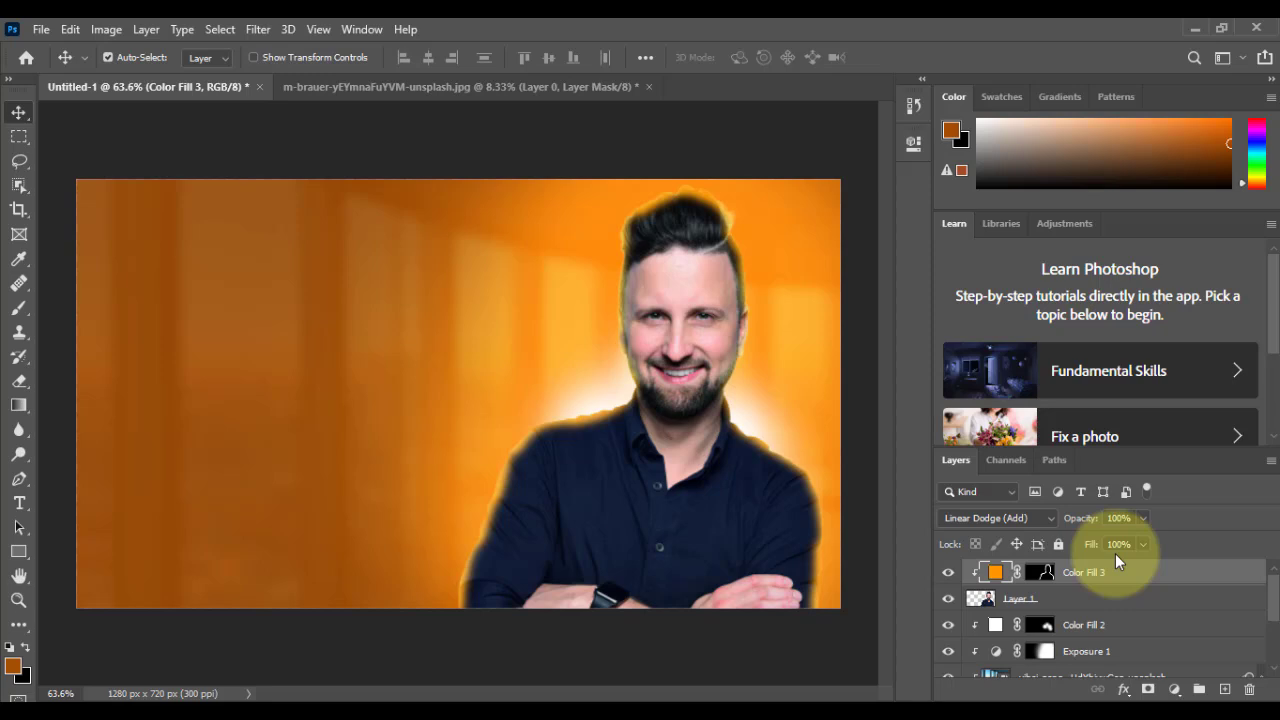
Step: Lower the opacity of the blurred office photo layer to 3%
right_click(372, 388)
left_click(390, 394)
scroll(1128, 660, "down", 2)
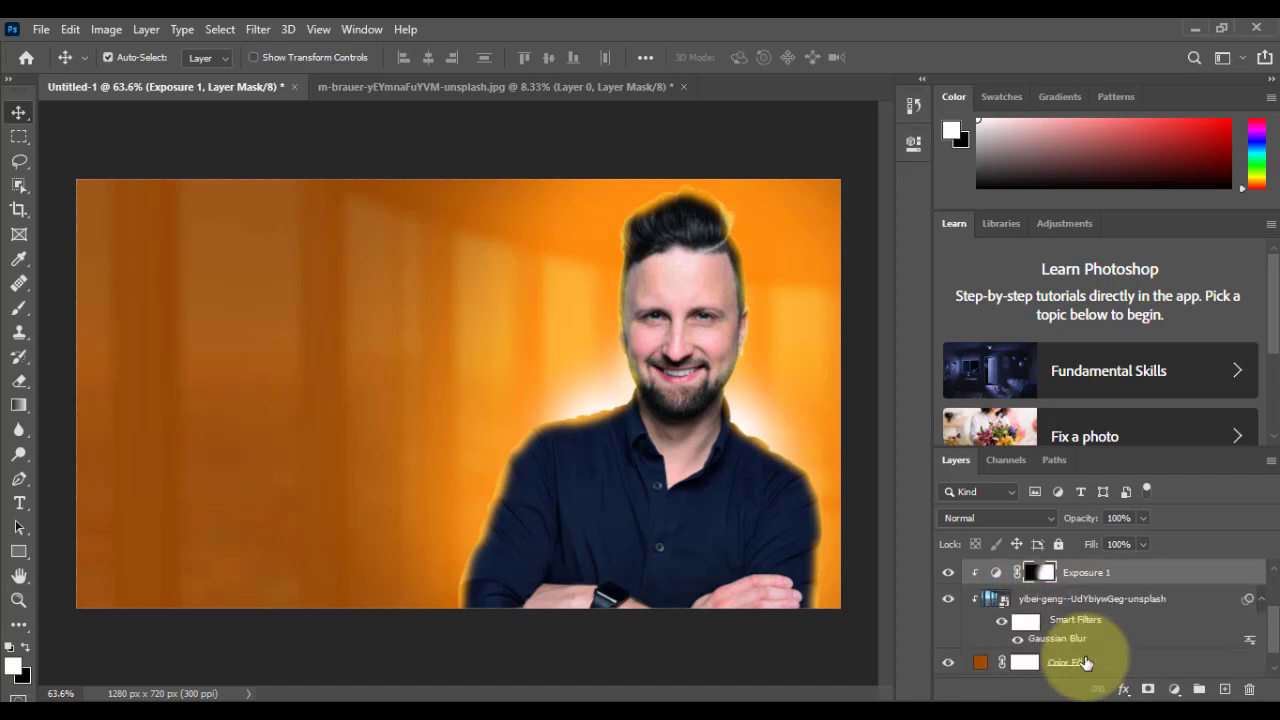
left_click(1088, 598)
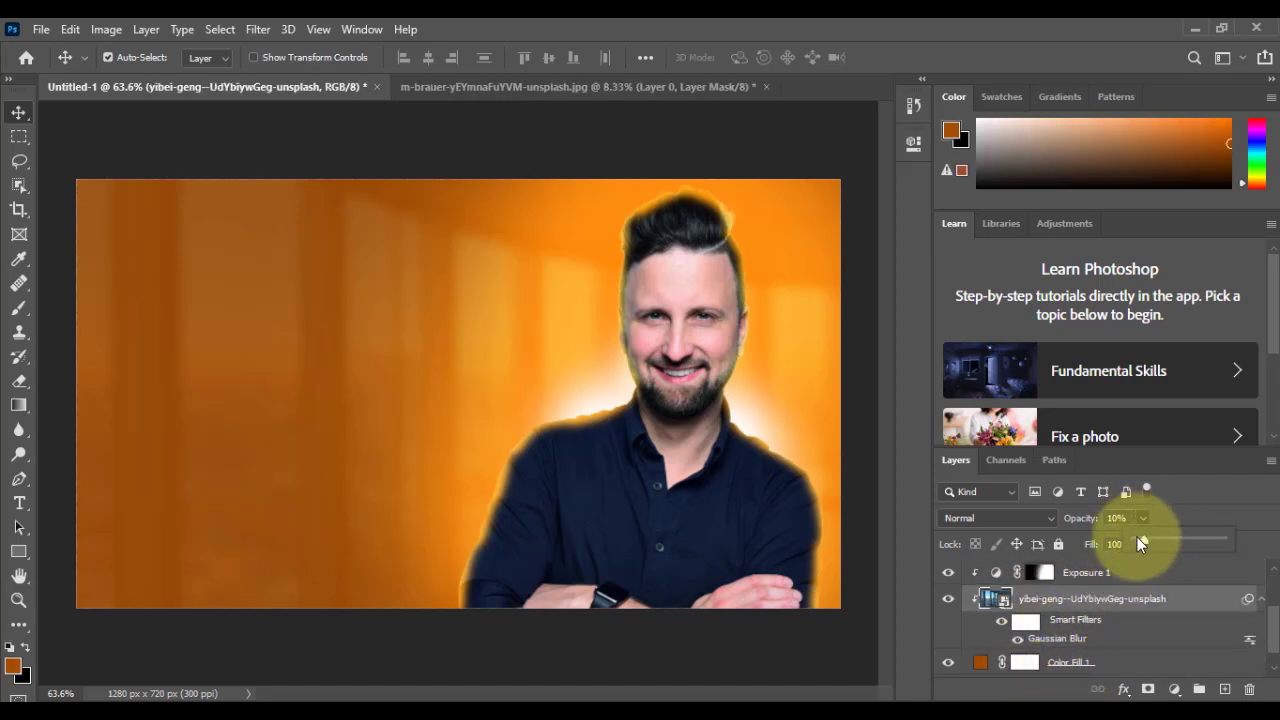
left_click(1100, 517)
type("3")
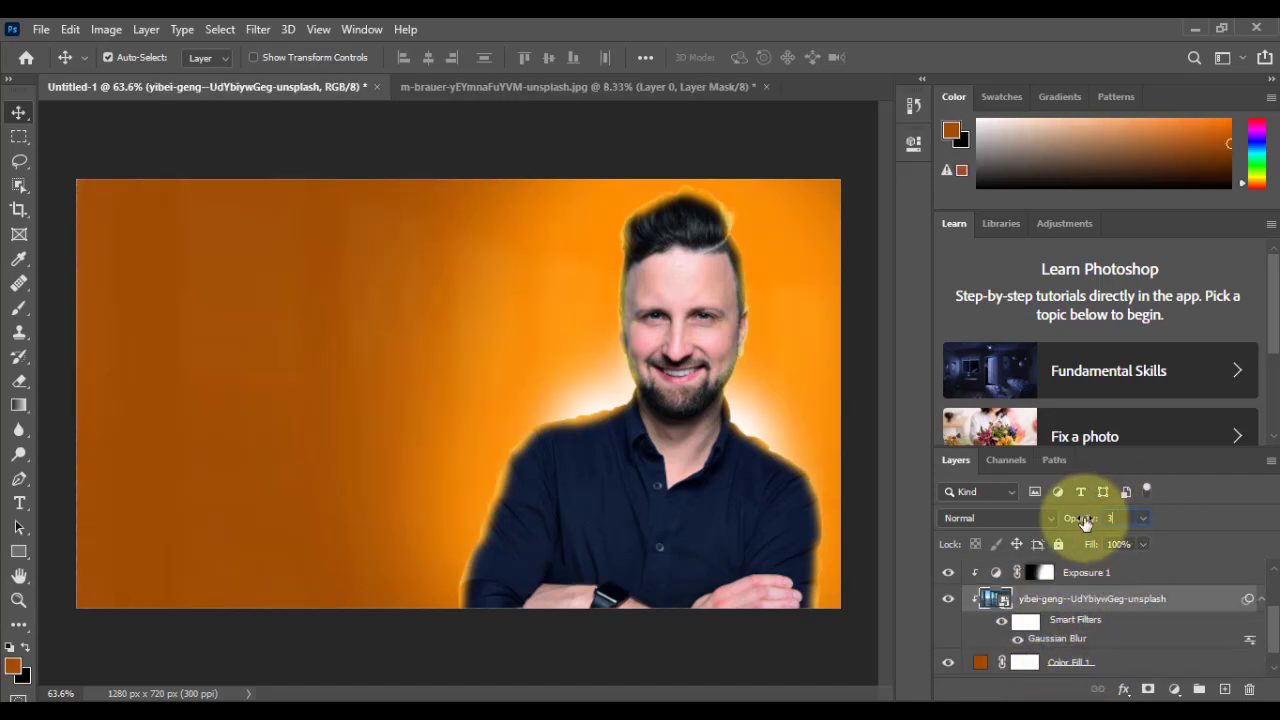
key("Return")
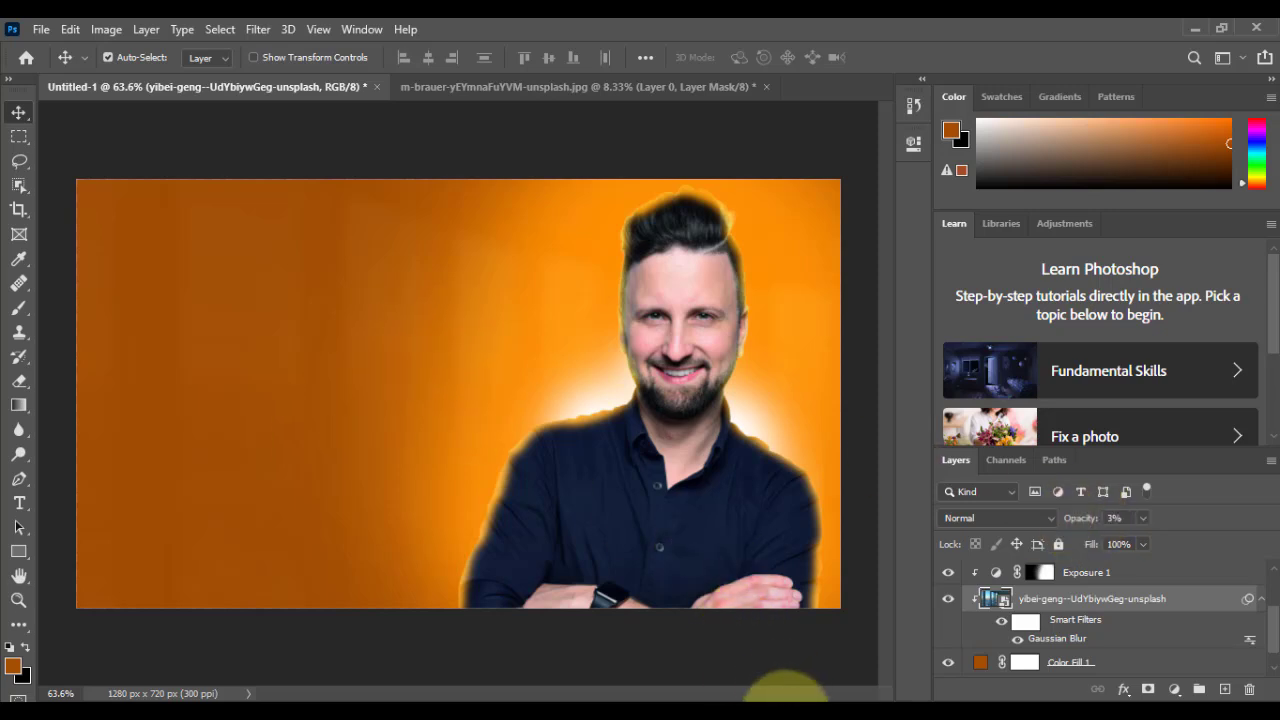
Step: Switch to Notepad, copy the lines GLOWING and THUMBNAILS, and return to Photoshop
key("alt+Tab")
left_click_drag(434, 537, 252, 512)
key("ctrl+c")
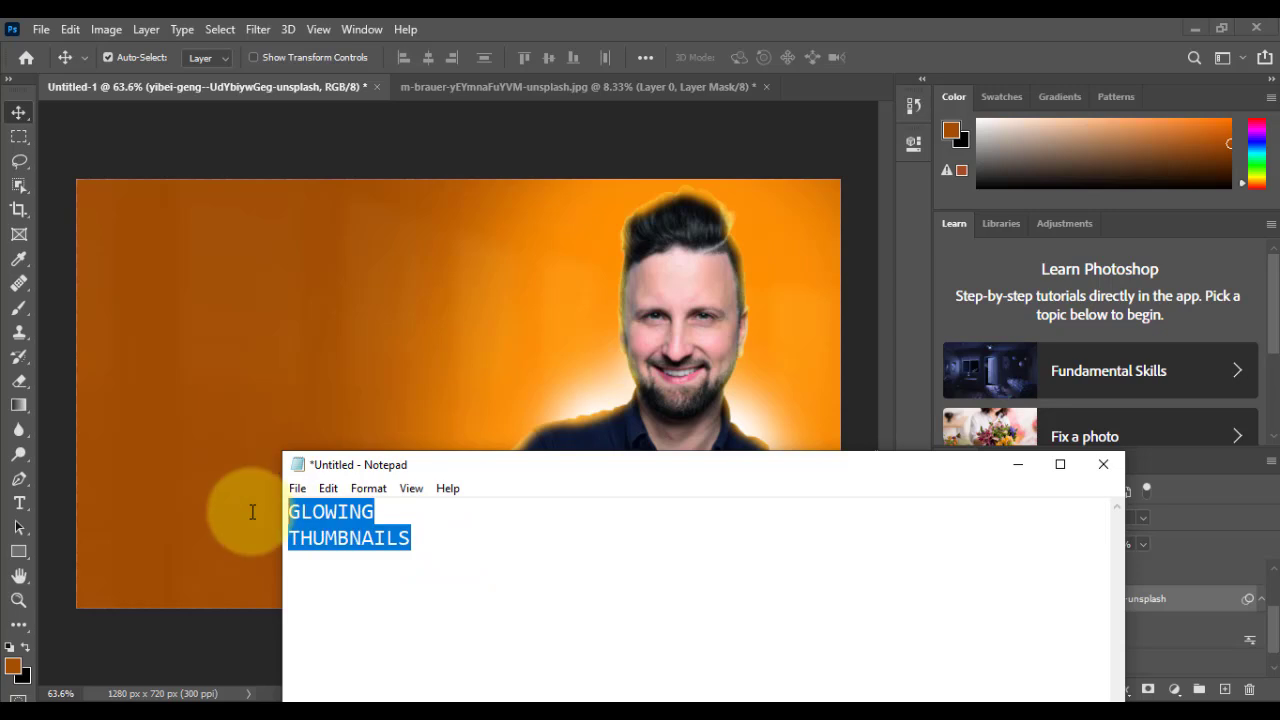
left_click(1012, 465)
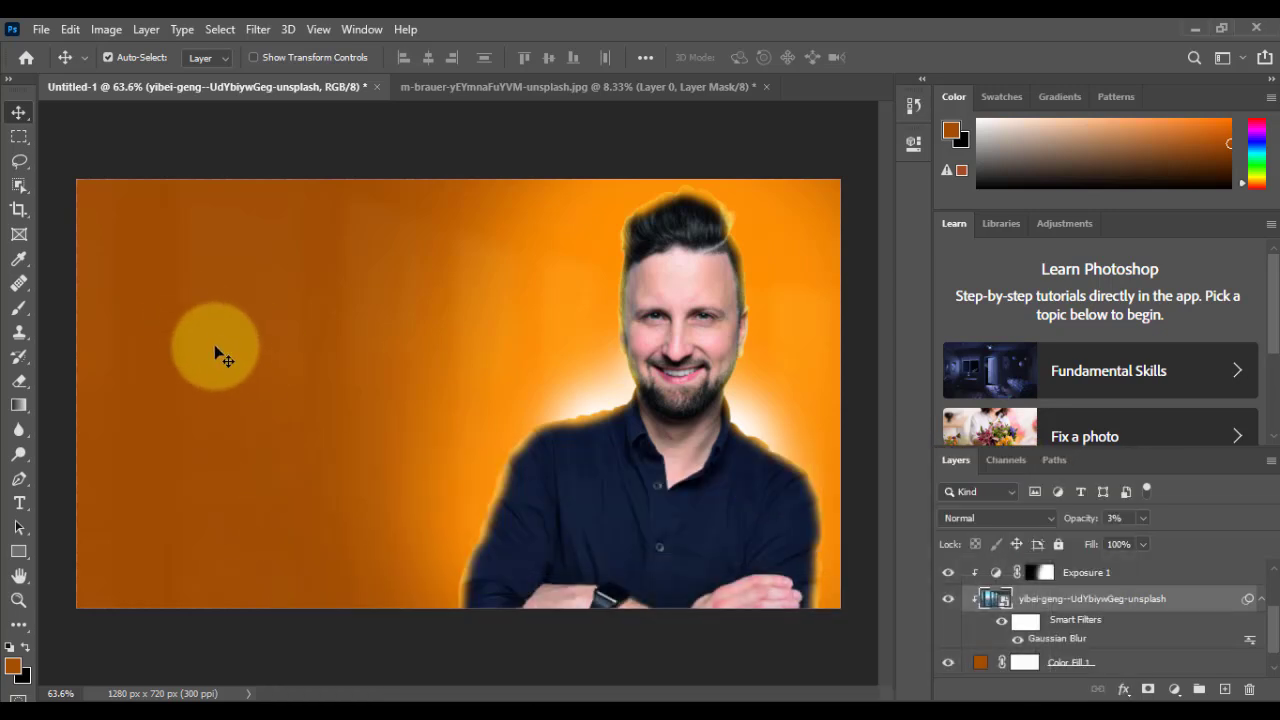
Step: Add a text layer in the empty area beside the man from the copied text, keeping only the word GLOWING
key("t")
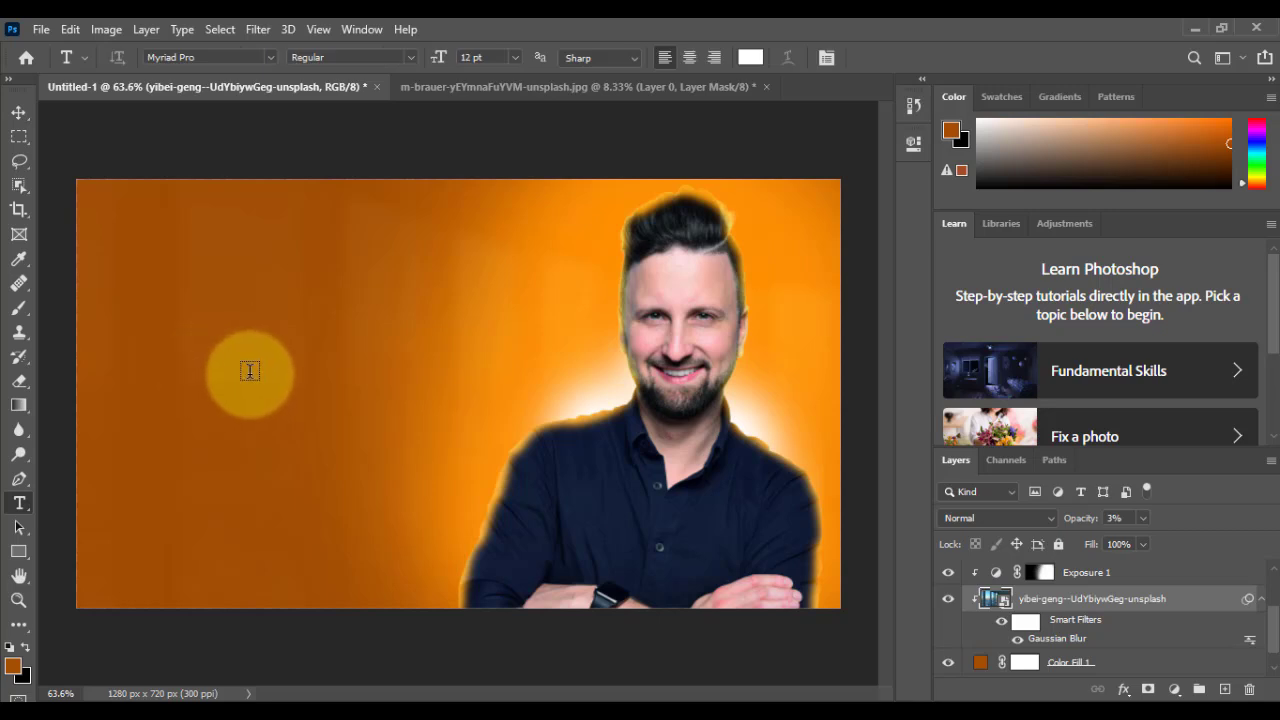
left_click(198, 366)
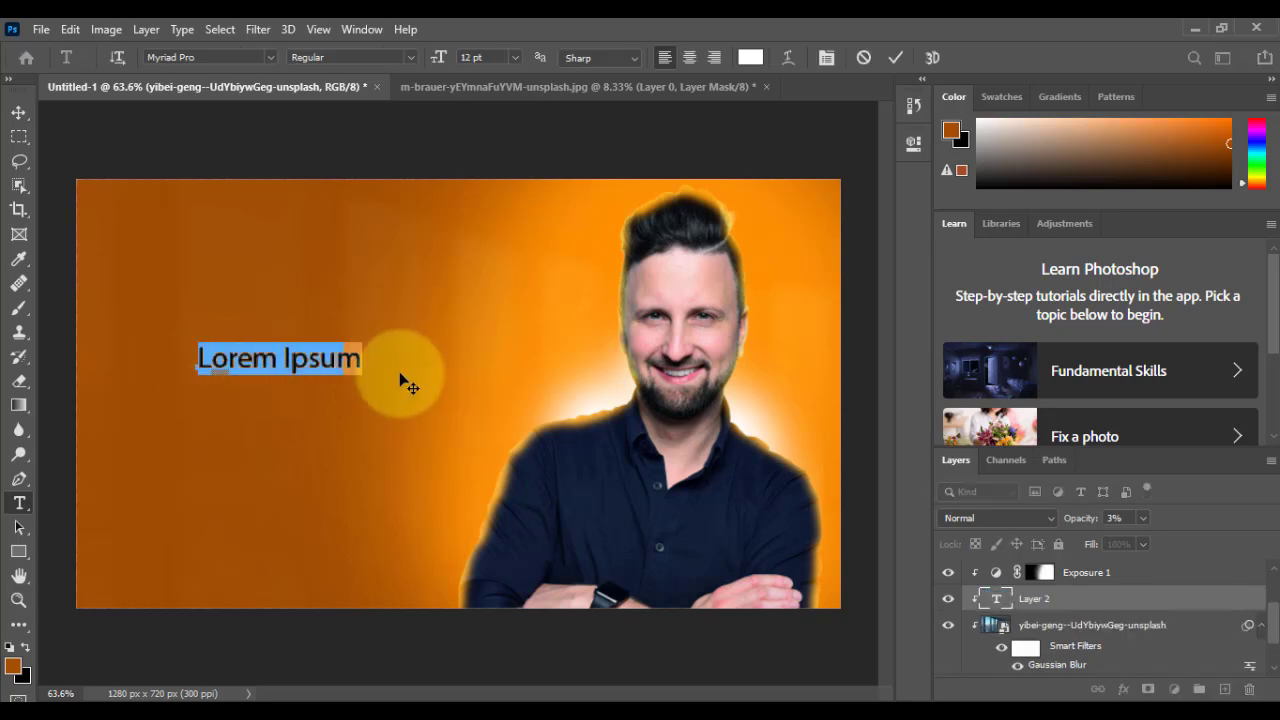
key("ctrl+v")
left_click_drag(378, 388, 138, 392)
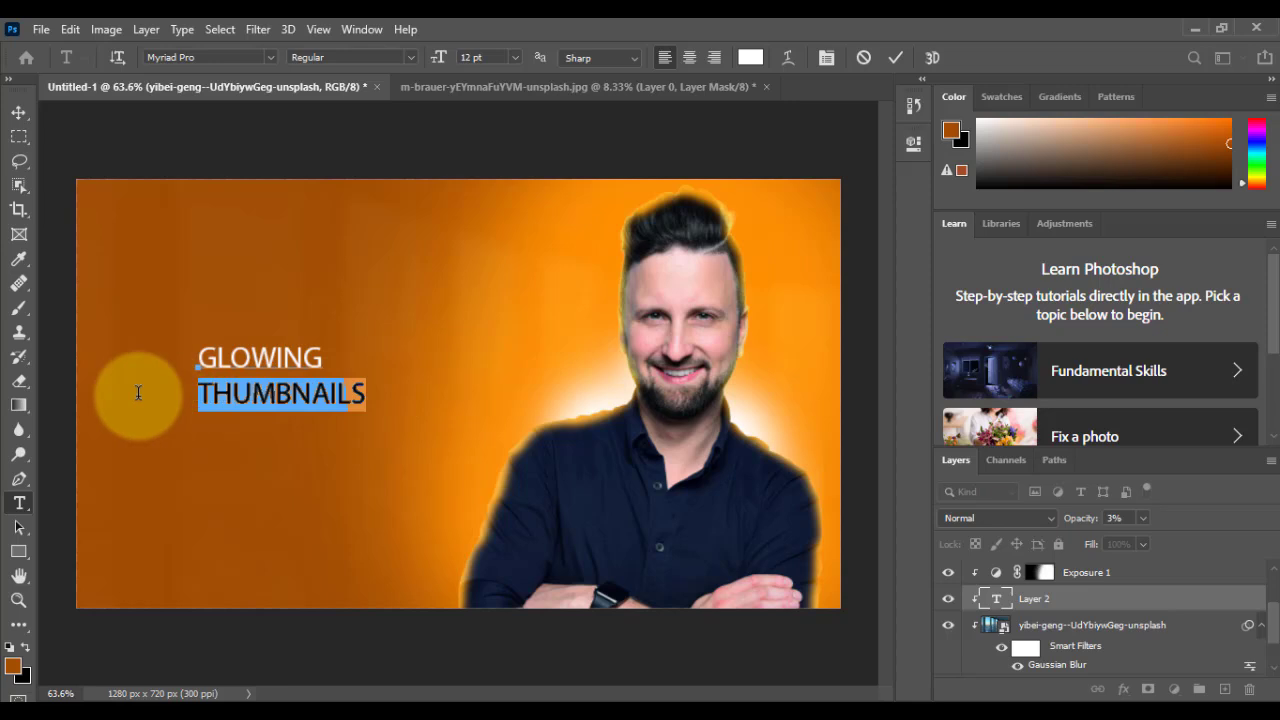
key("BackSpace")
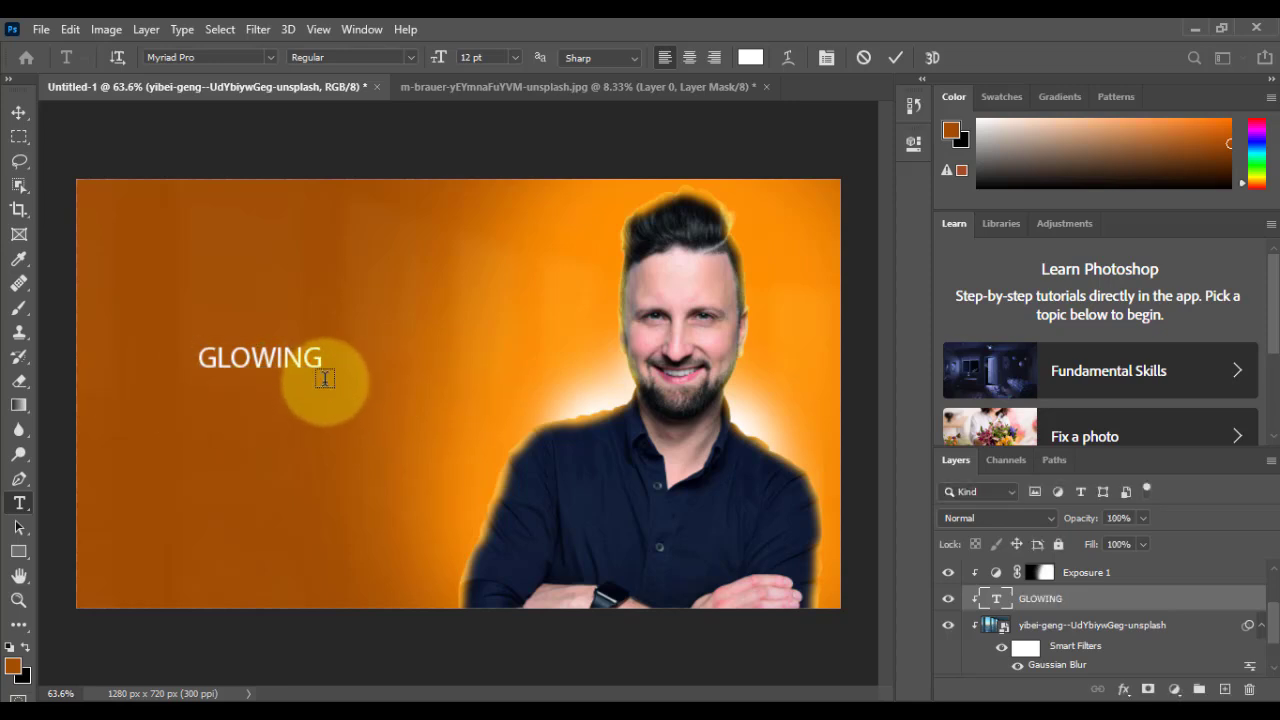
Step: Enlarge the GLOWING text to about 32.44 pt, skew it vertically about -3.5° and position it beside the man
left_click_drag(324, 378, 557, 494)
left_click_drag(376, 409, 326, 381)
left_click_drag(493, 417, 396, 372)
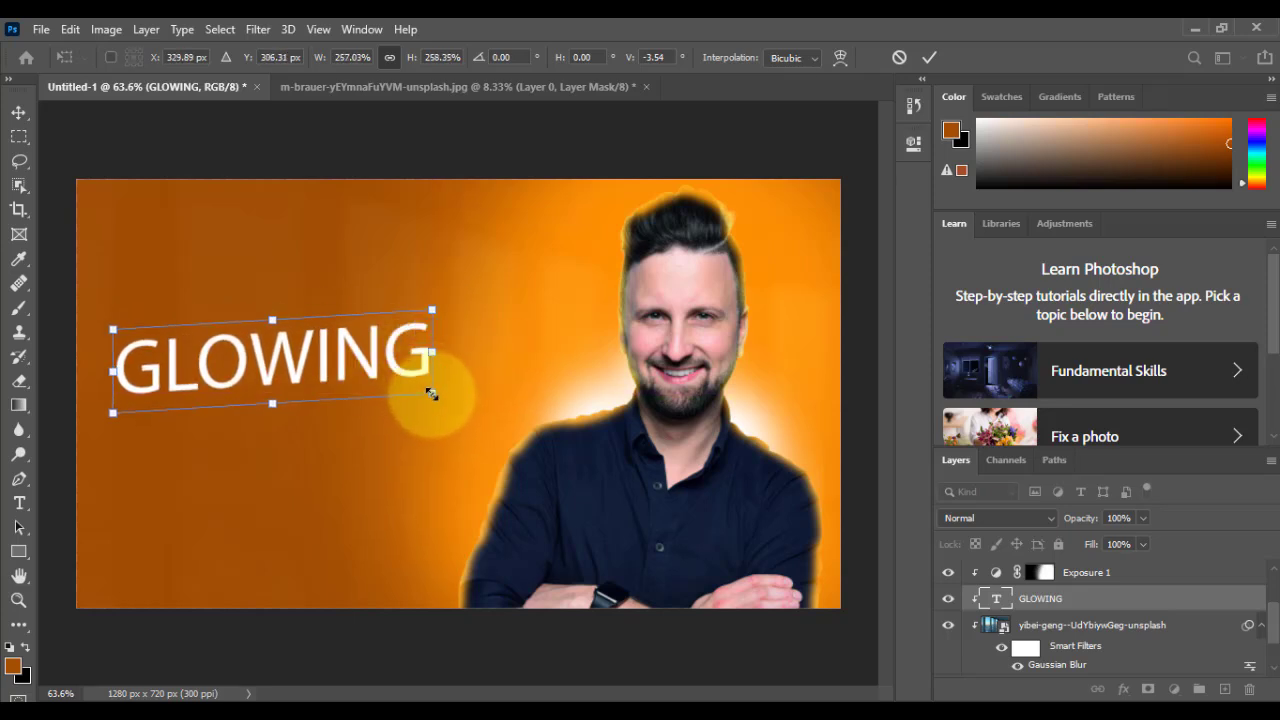
left_click_drag(431, 394, 443, 392)
left_click_drag(383, 363, 388, 370)
key("Return")
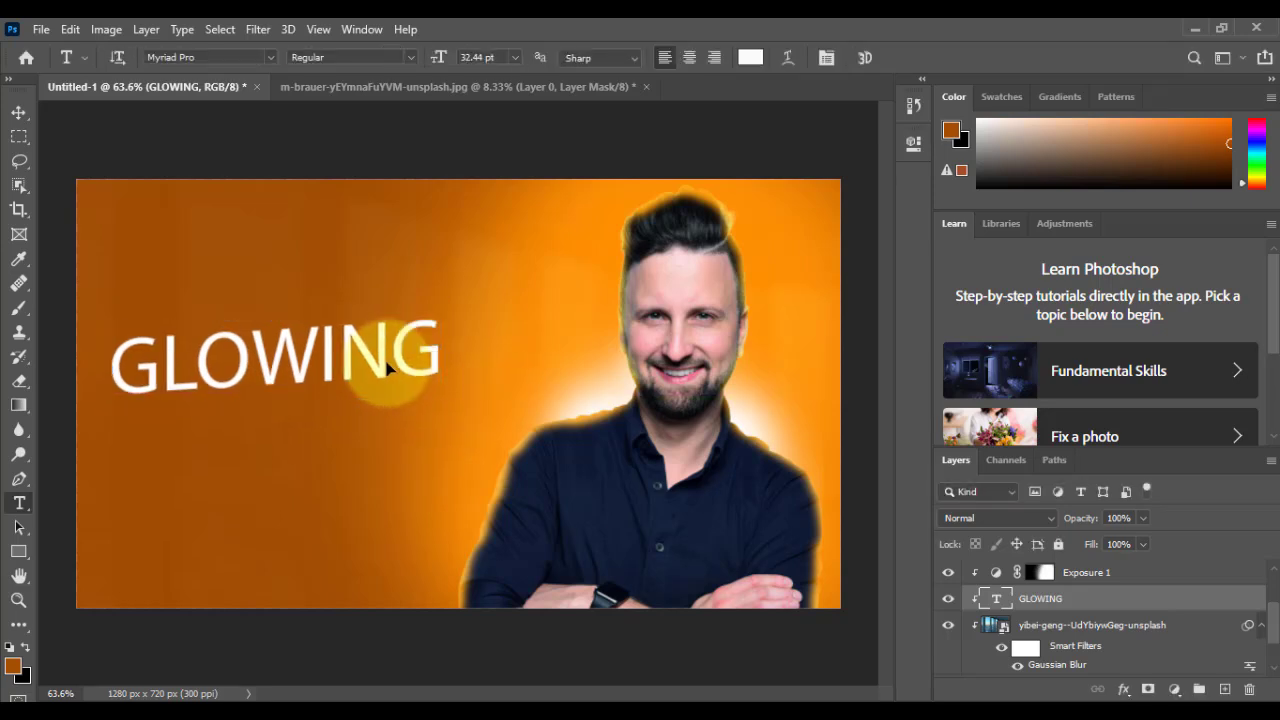
Step: Add a separate text layer reading THUMBNAILS below the word GLOWING
key("ctrl+j")
key("ctrl+z")
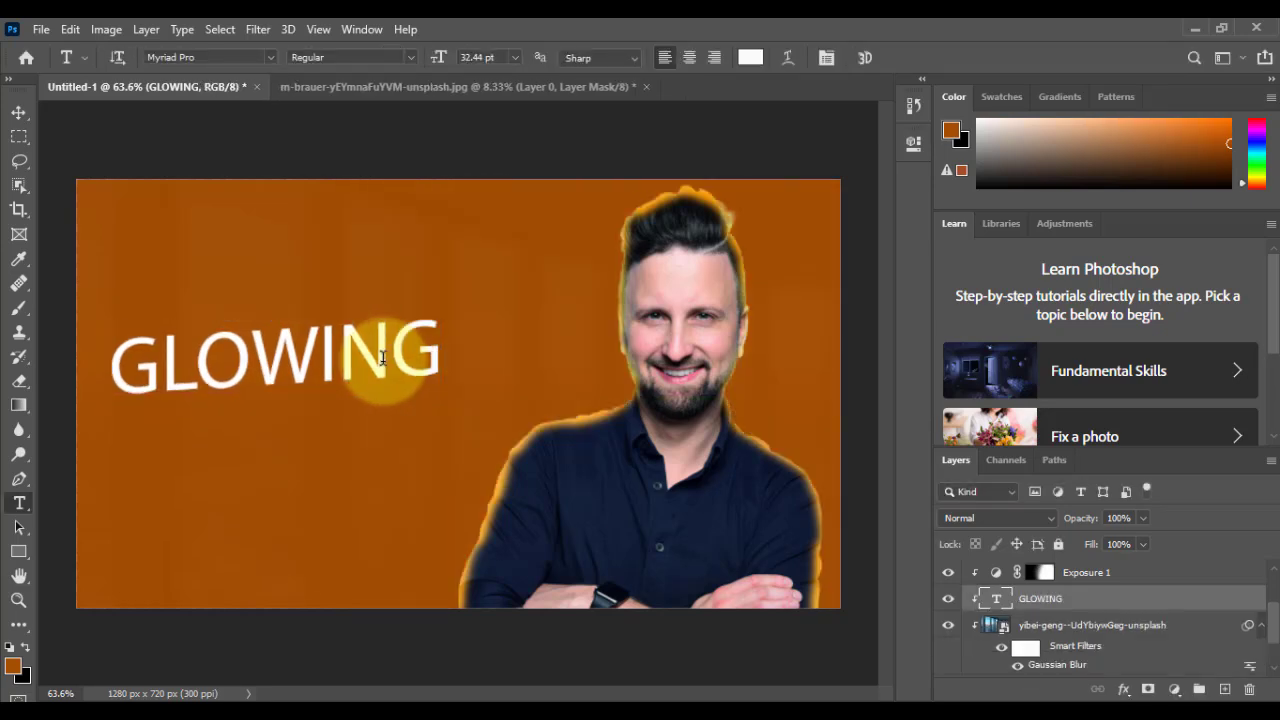
left_click(201, 474)
type("THUMBNAILS")
left_click(19, 112)
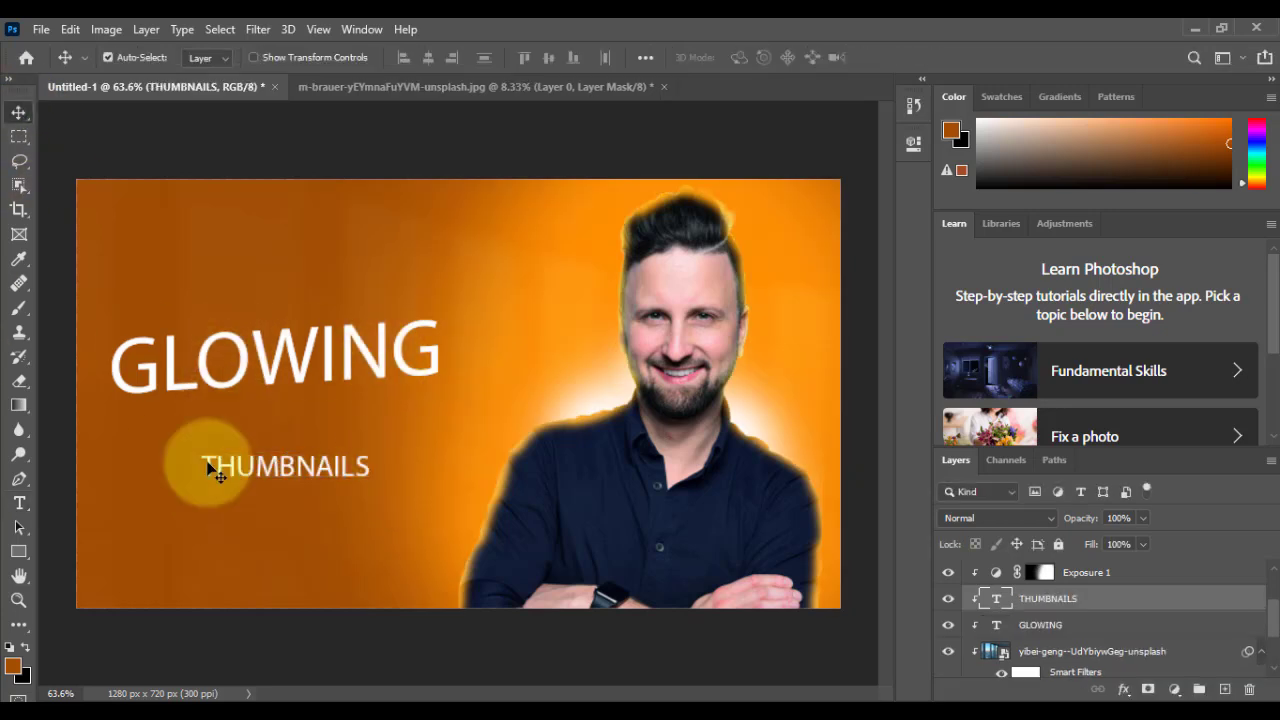
Step: Move THUMBNAILS directly under GLOWING, scale it to about 223% and skew it vertically about -3.85°
left_click_drag(263, 466, 188, 430)
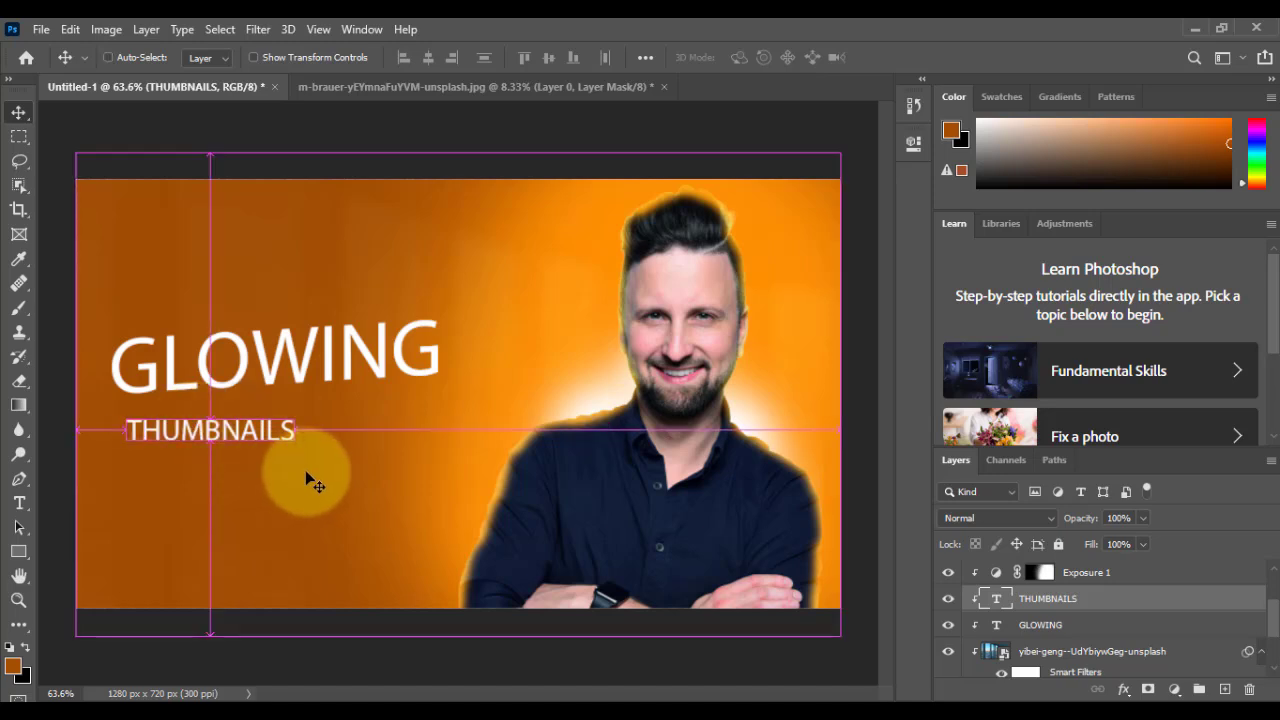
key("ctrl+t")
left_click_drag(294, 449, 446, 516)
left_click_drag(365, 457, 350, 447)
left_click_drag(462, 476, 410, 428)
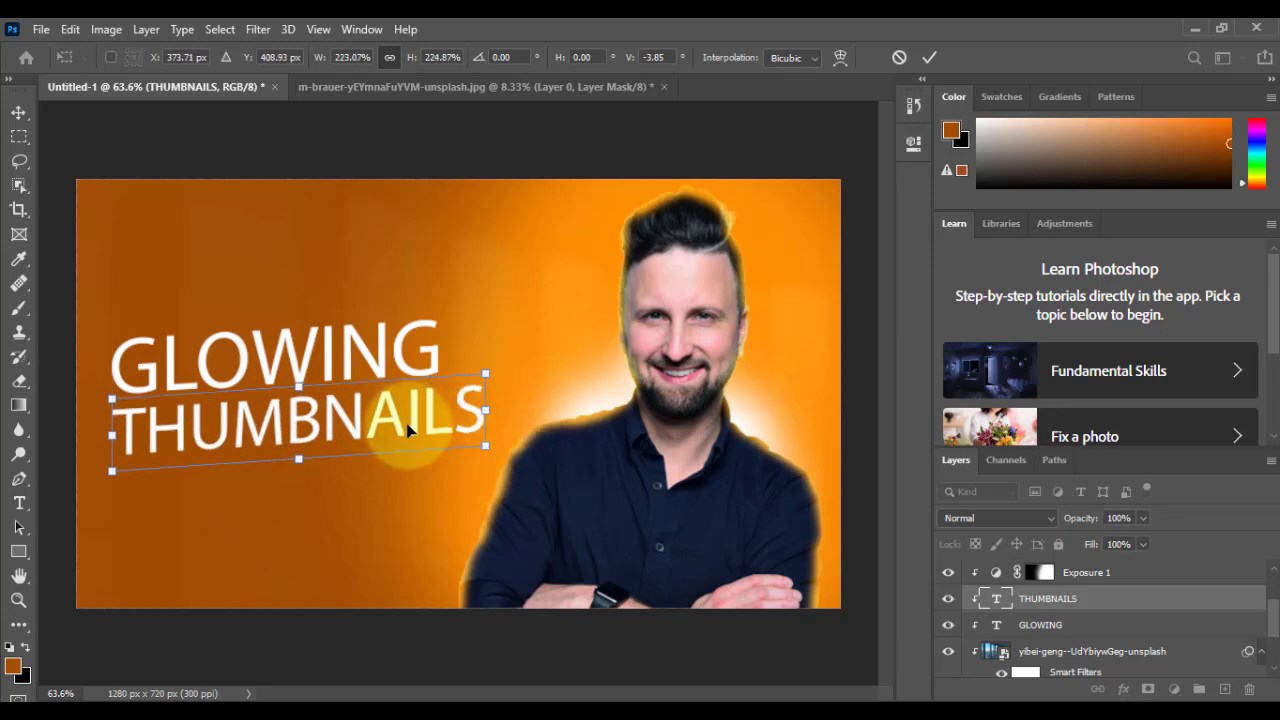
key("Return")
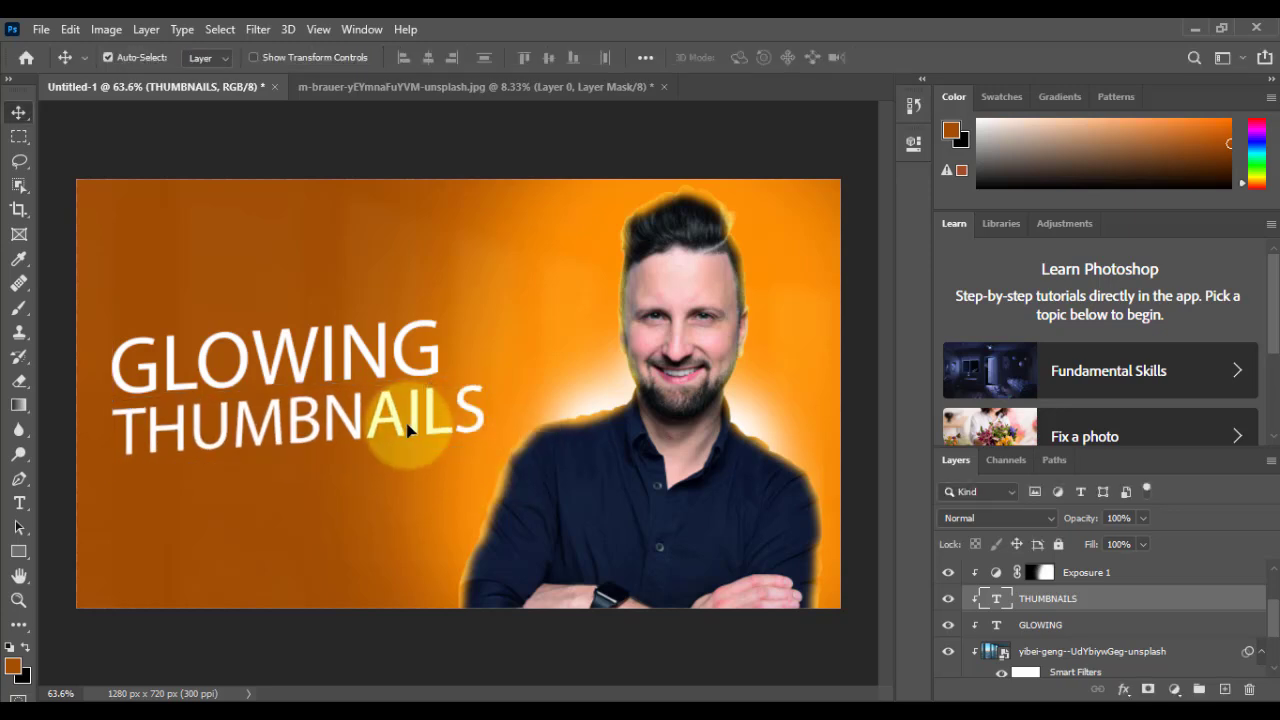
Step: Change the font of the THUMBNAILS text to Roboto Black
left_click(1171, 577)
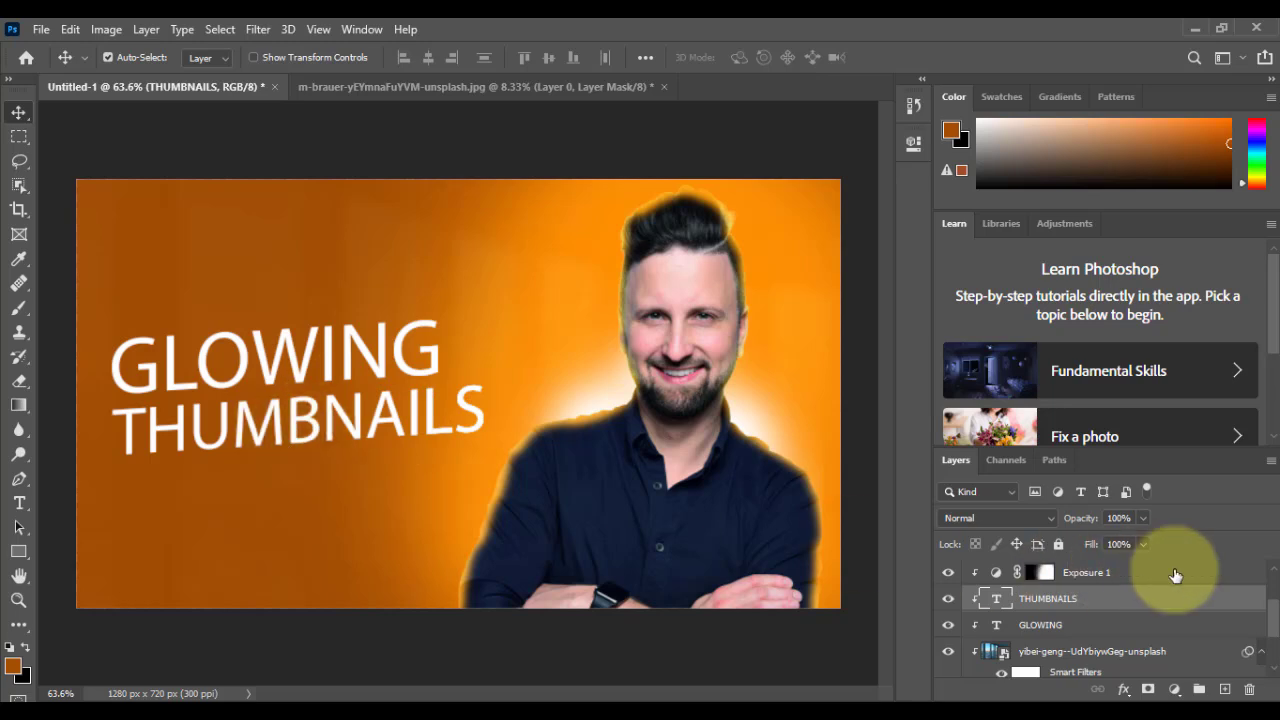
key("t")
left_click(430, 420)
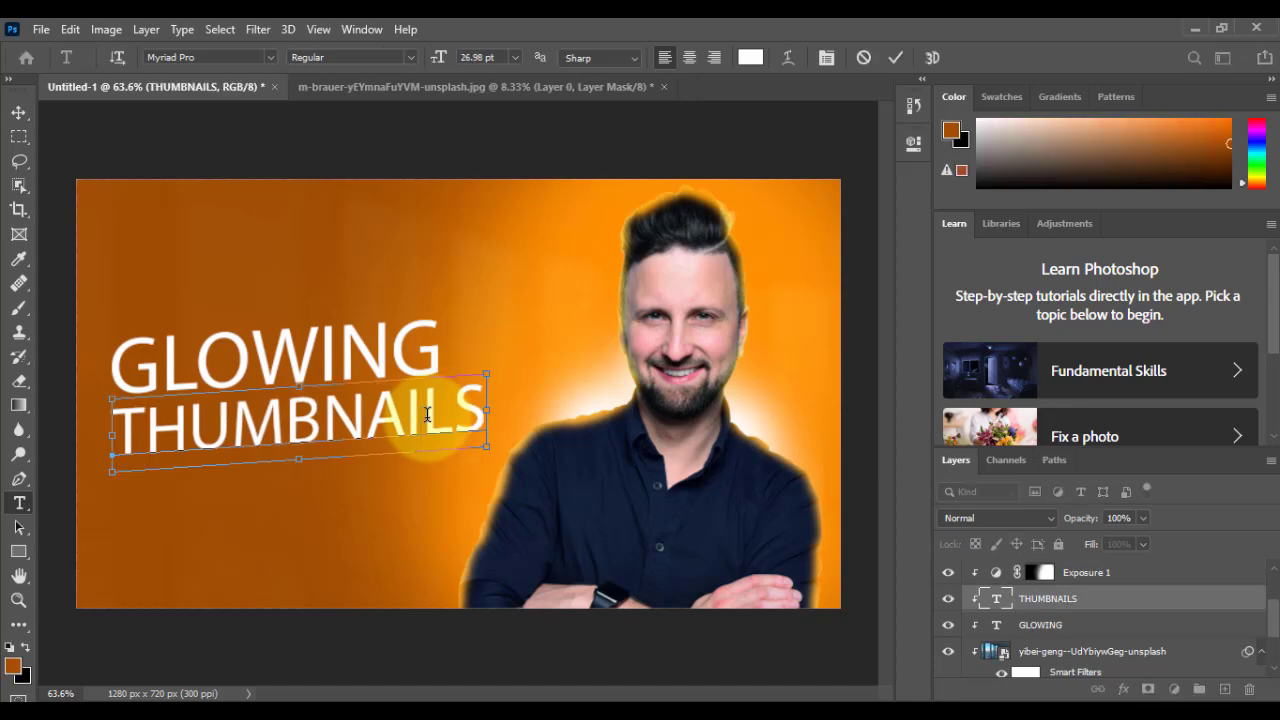
key("ctrl+a")
key("ctrl+t")
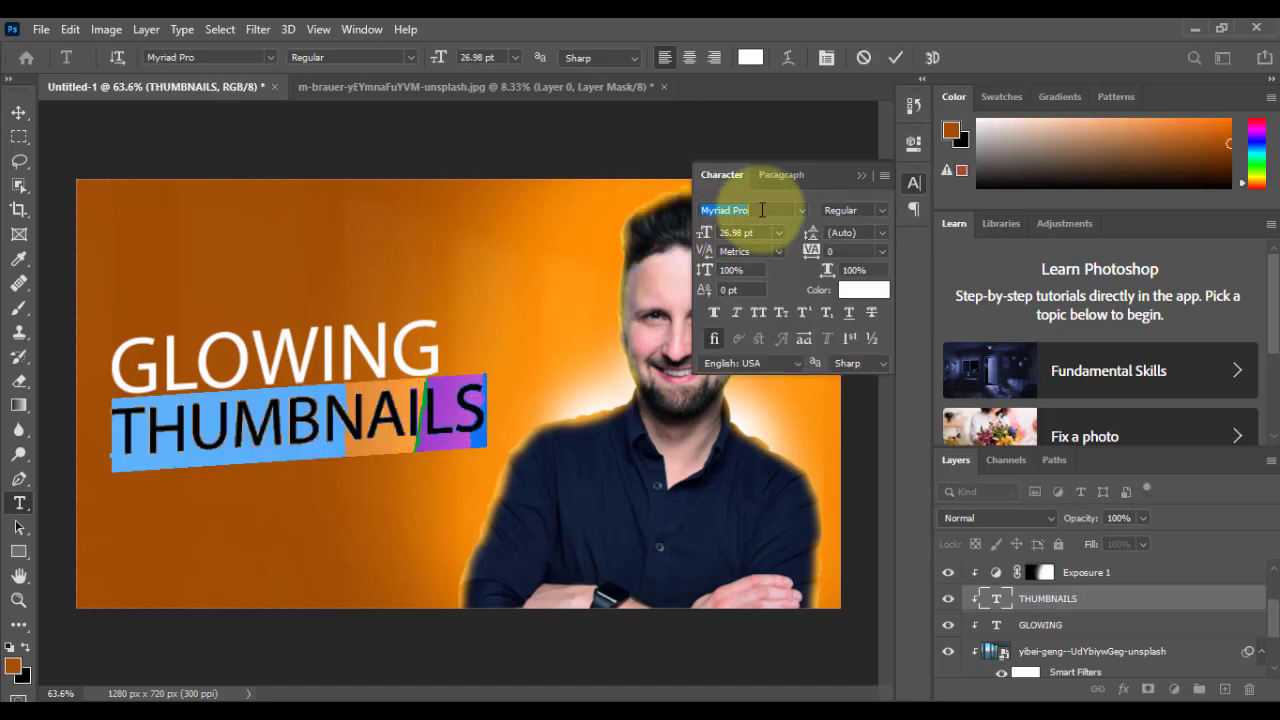
type("r")
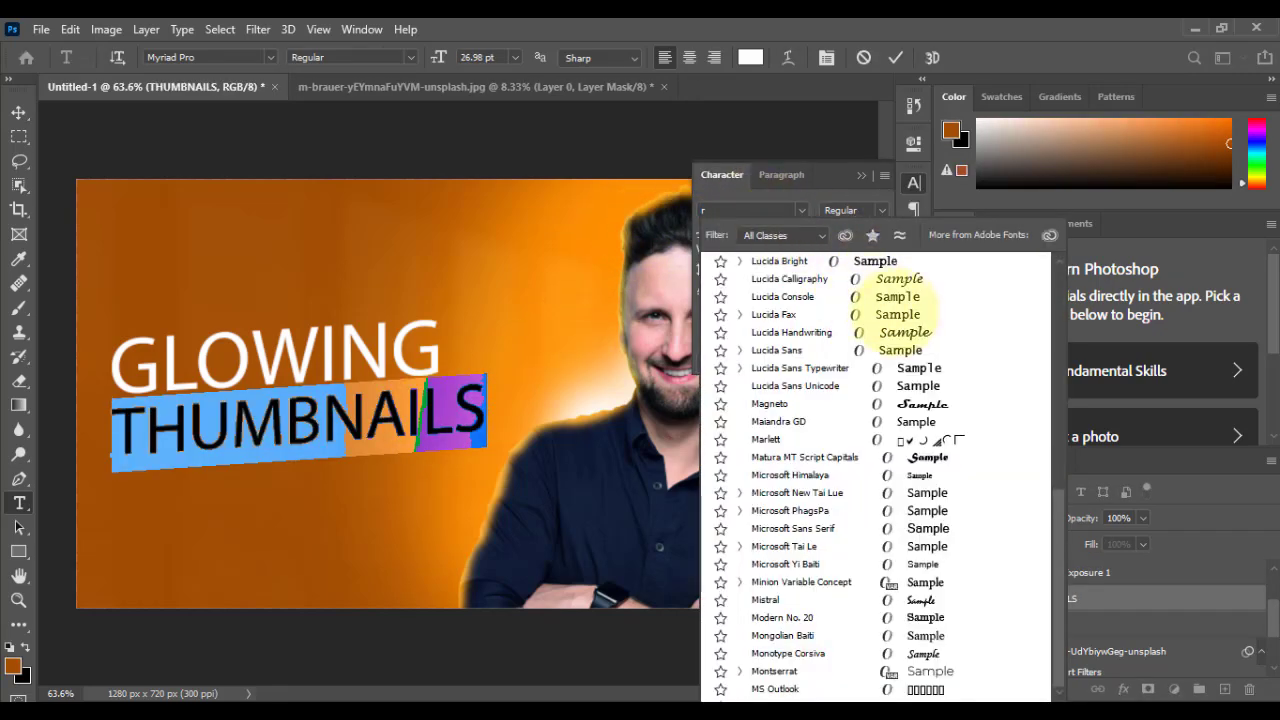
type("oboto")
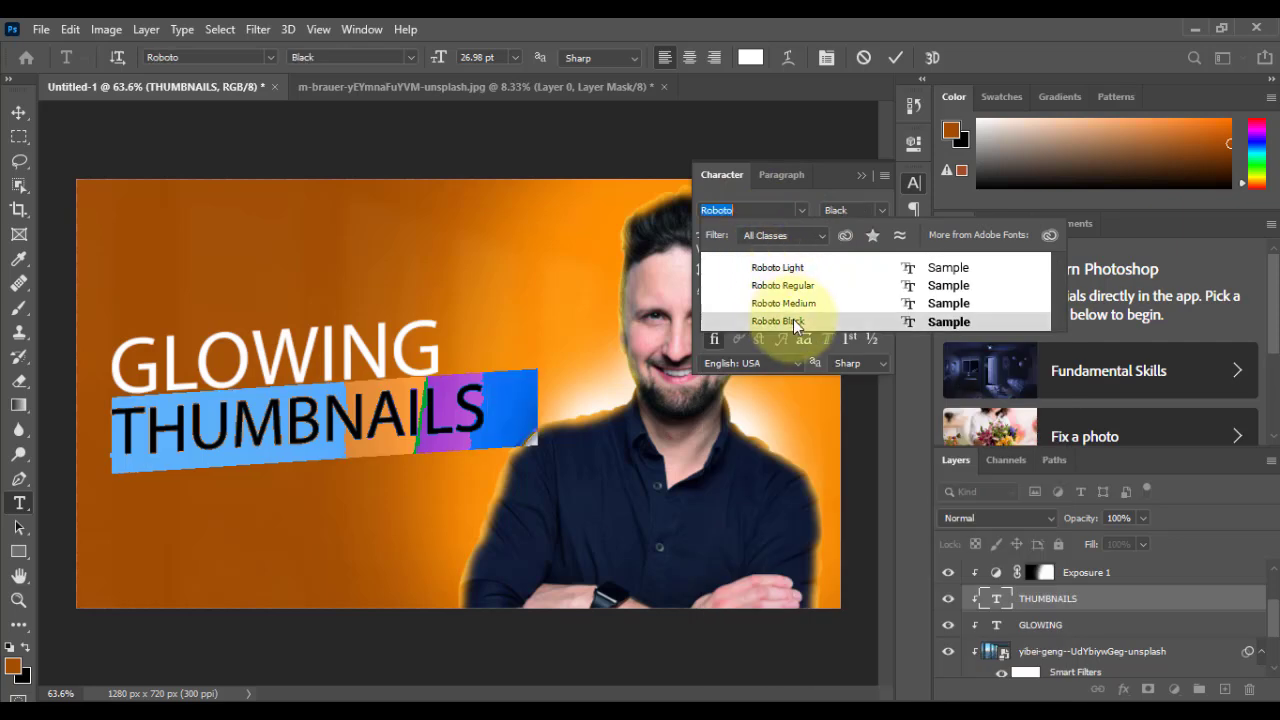
left_click(793, 319)
left_click(861, 175)
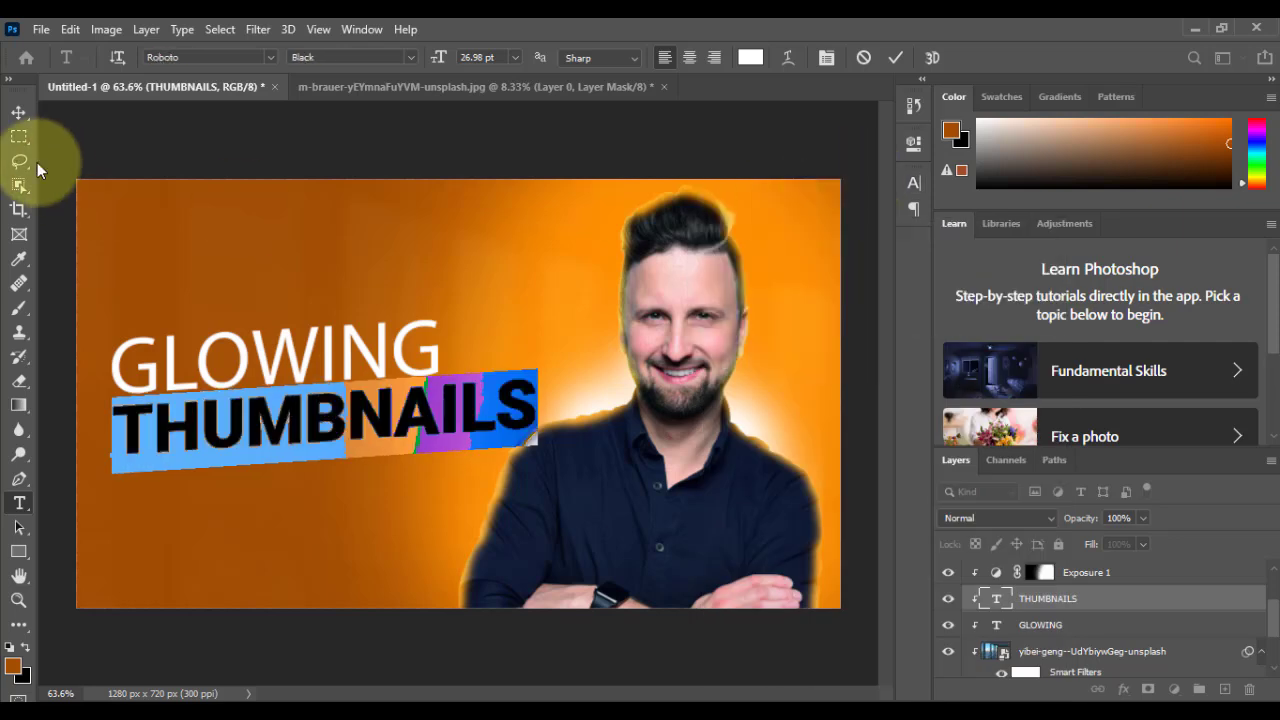
left_click(17, 115)
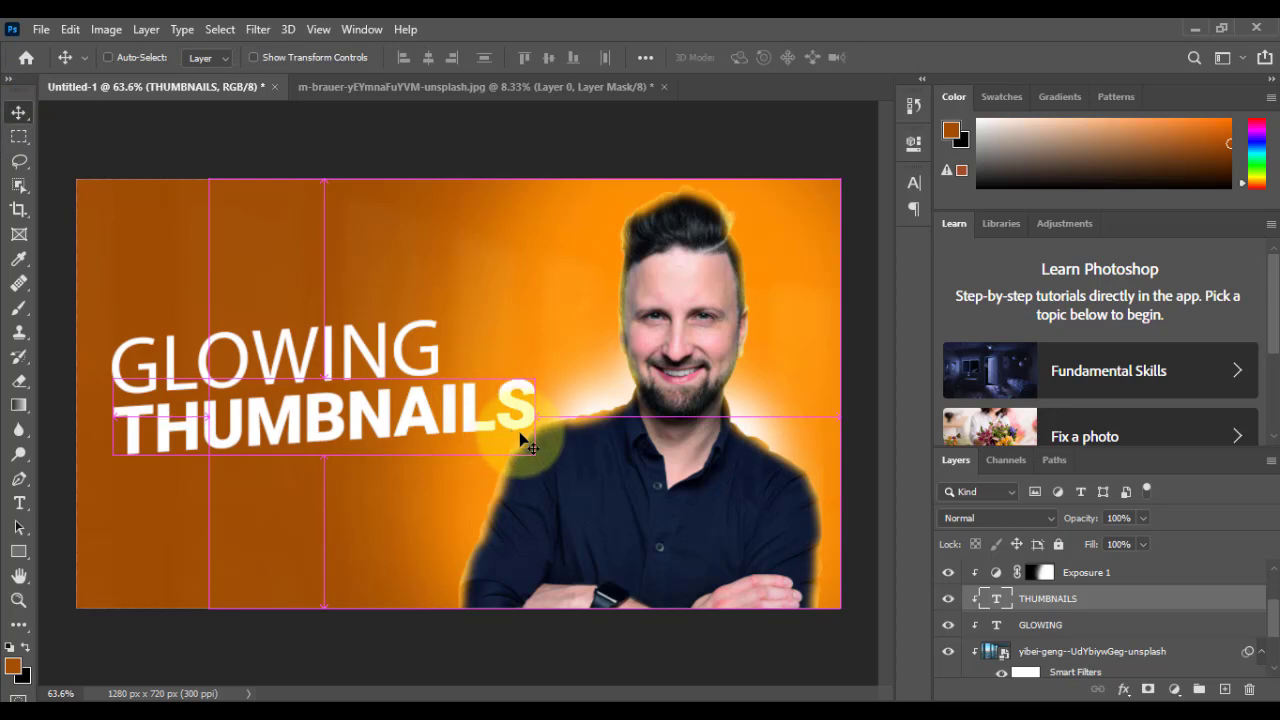
Step: Scale the THUMBNAILS text to about 91%, skew it vertically about -1.1° and position it just below GLOWING
key("ctrl+t")
left_click_drag(536, 471, 502, 465)
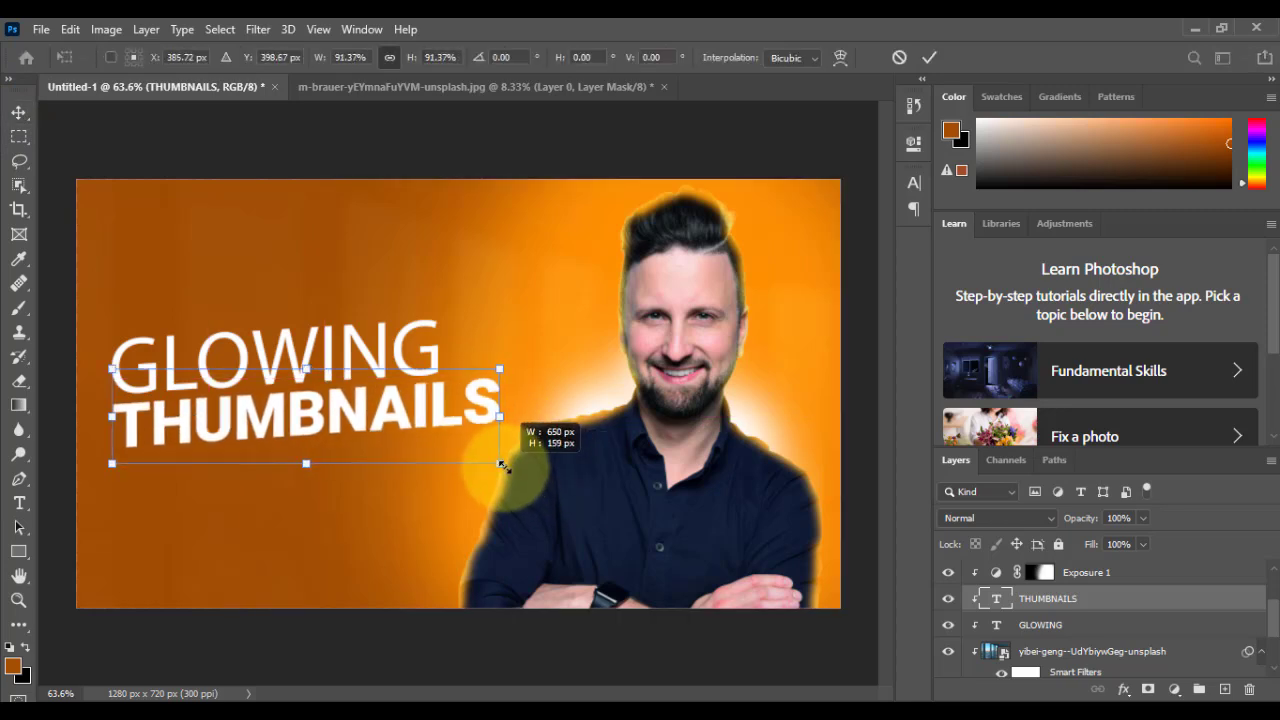
left_click_drag(423, 400, 423, 405)
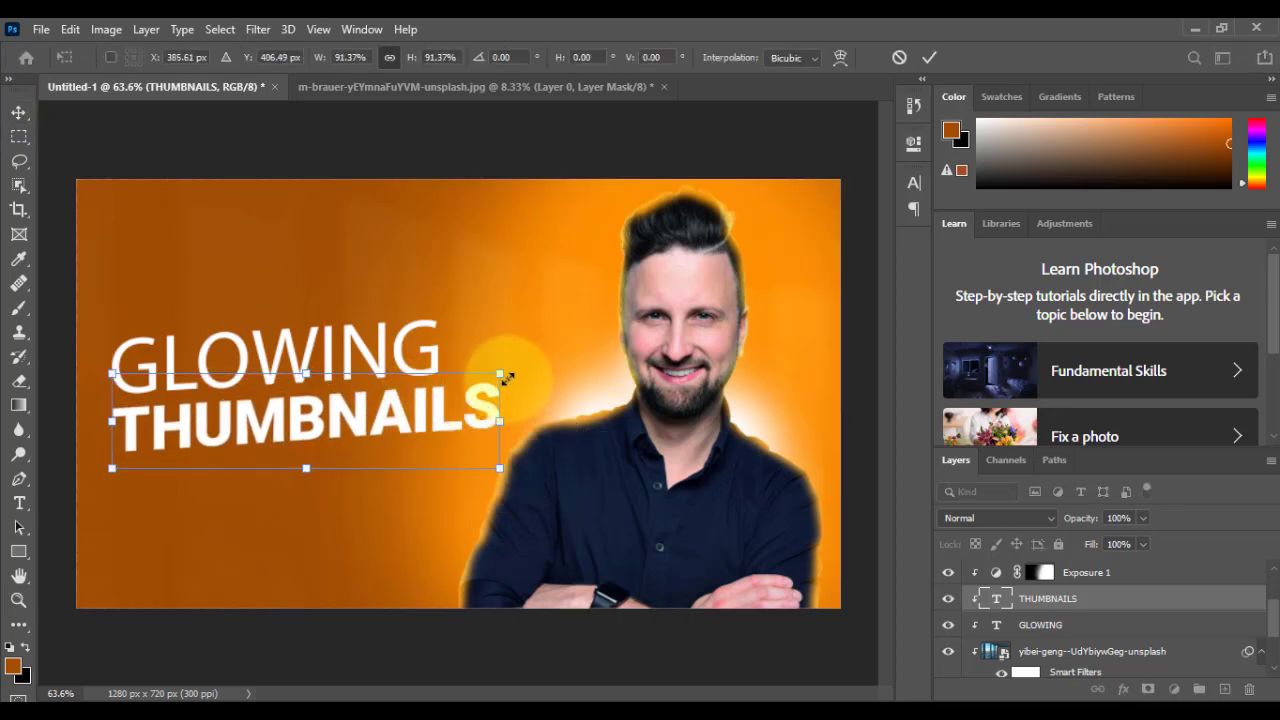
left_click_drag(501, 467, 497, 461)
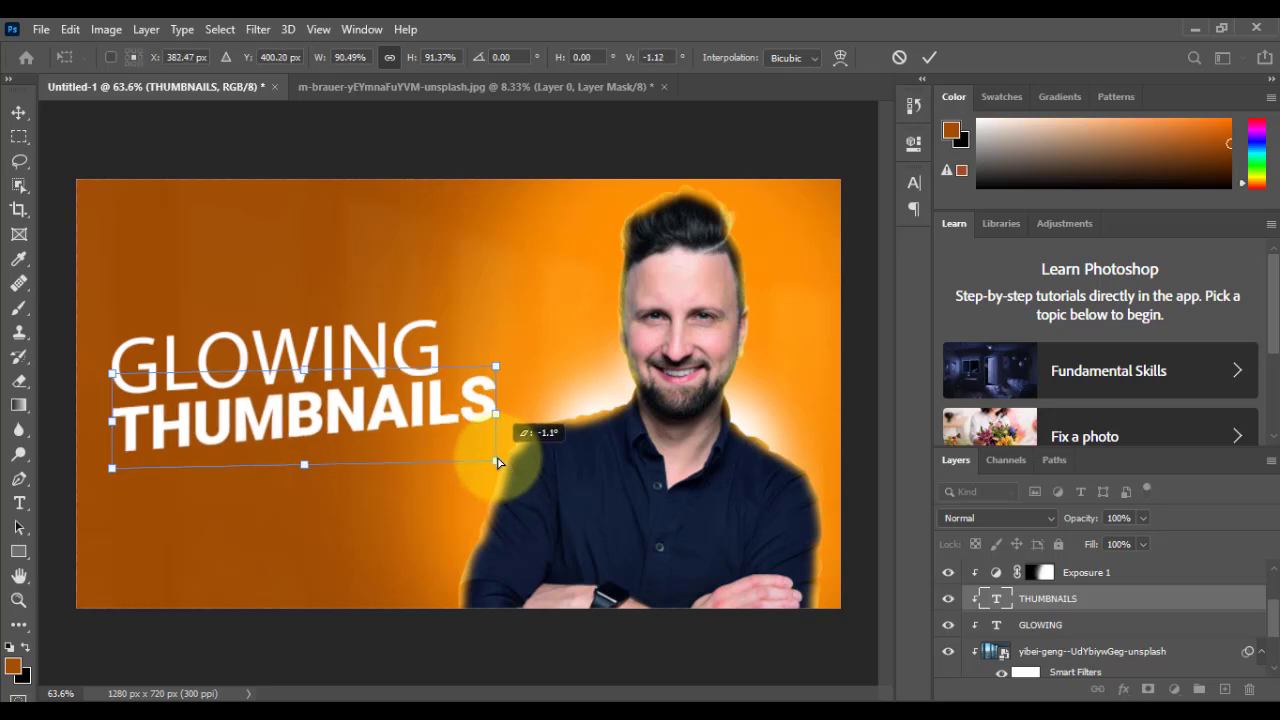
left_click_drag(430, 413, 428, 421)
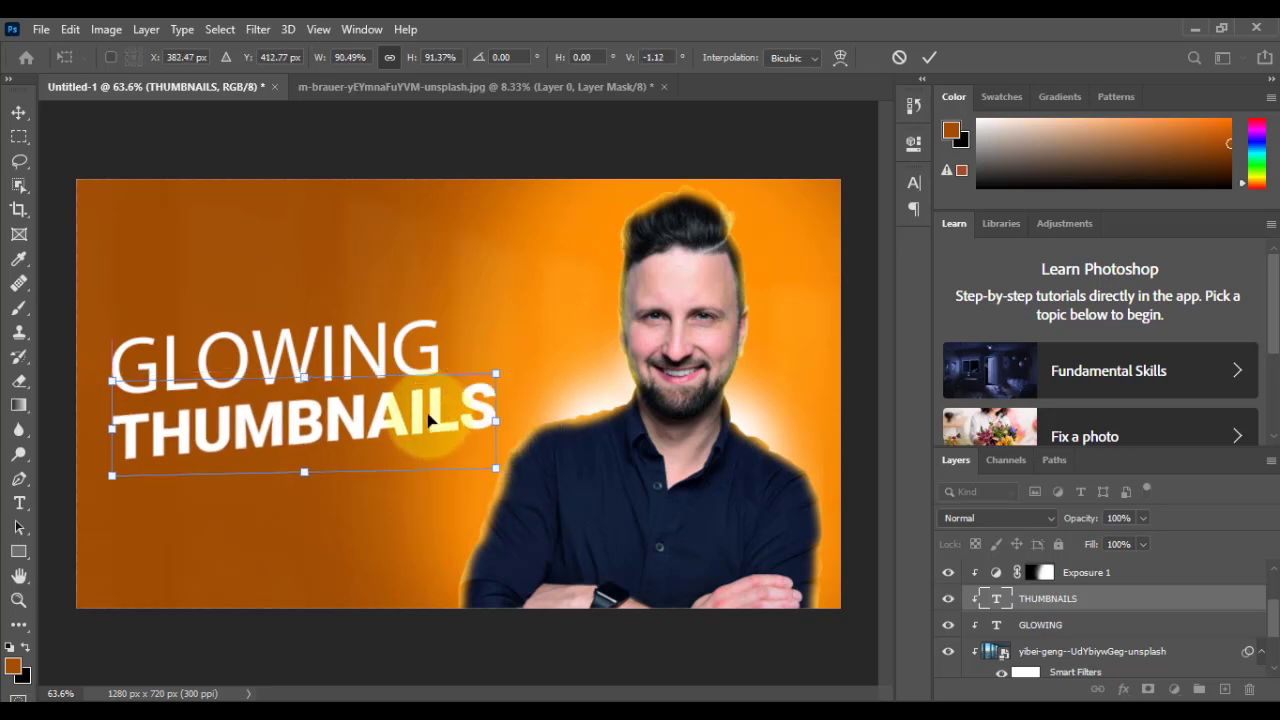
key("Return")
Step: Change the font of the GLOWING text to Roboto Light
key("alt+bracketright")
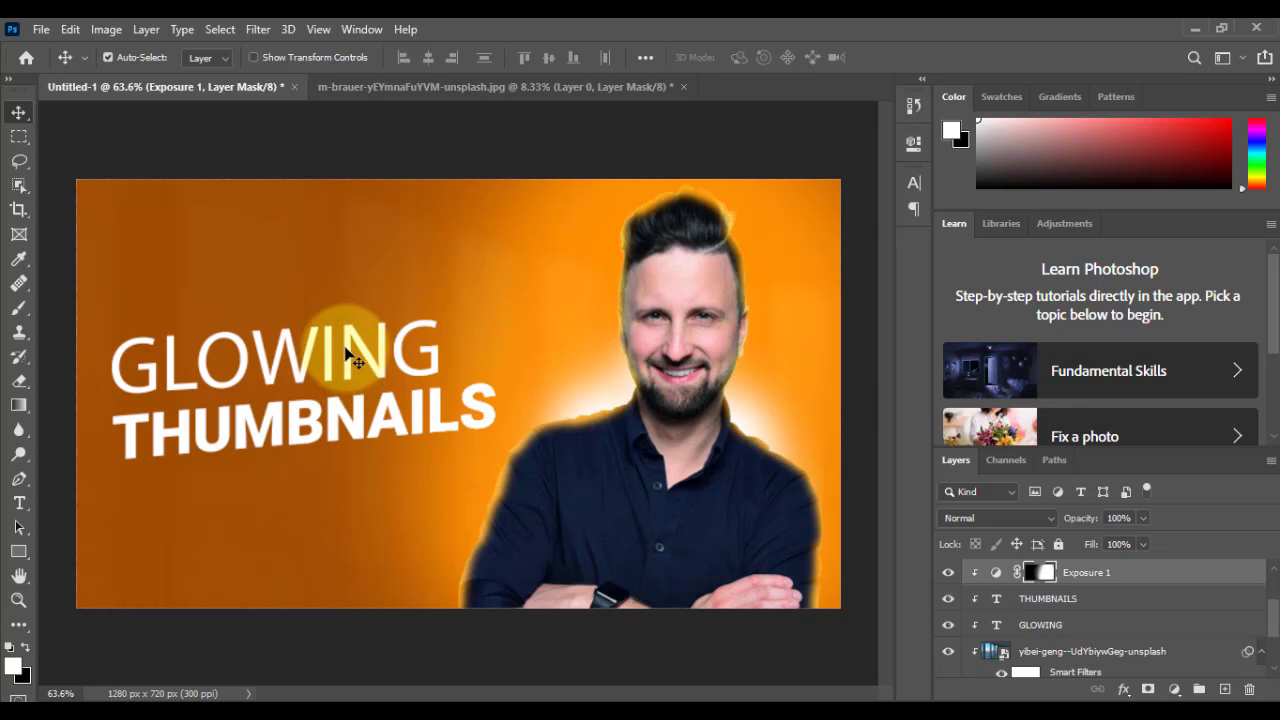
key("t")
left_click(345, 348)
key("ctrl+a")
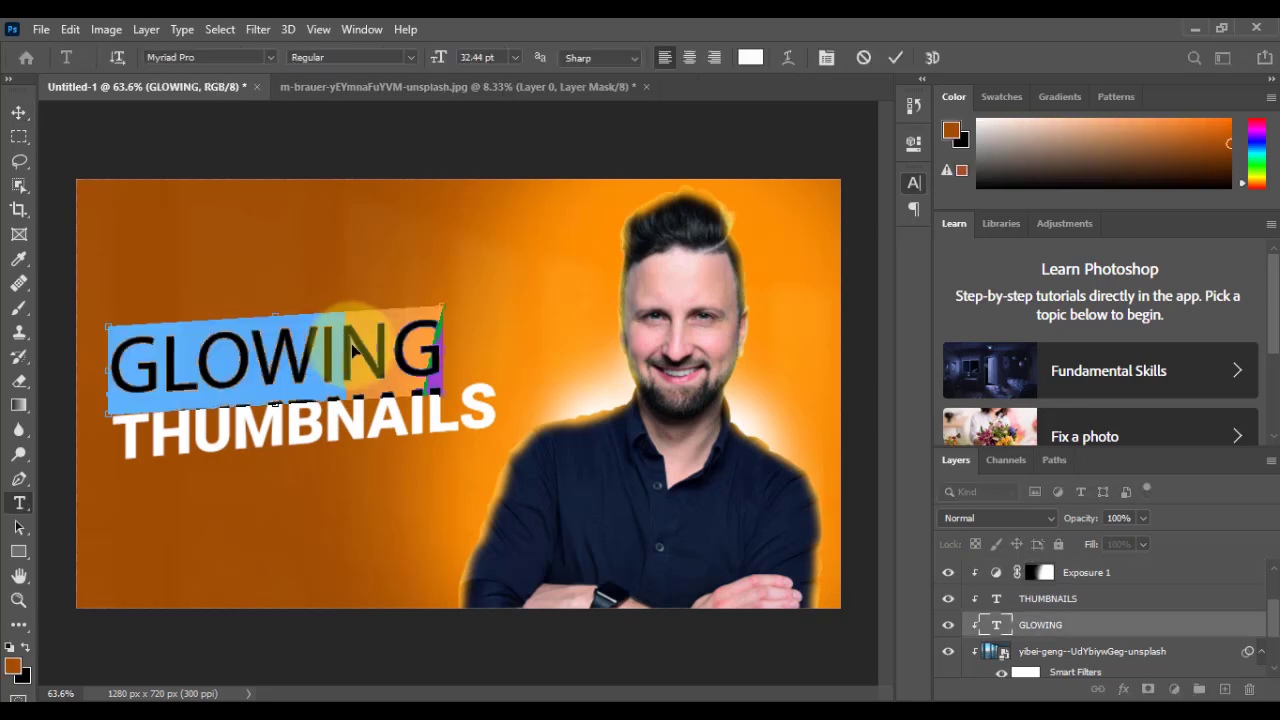
key("ctrl+t")
type("rob")
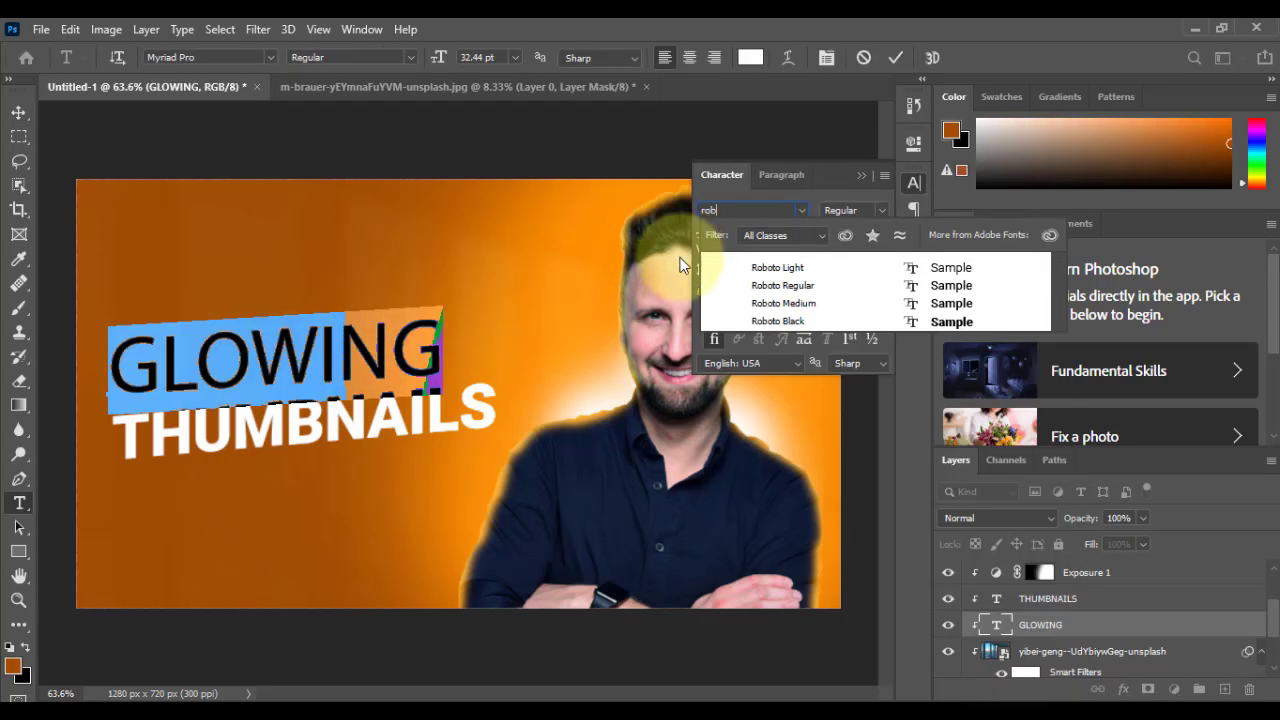
left_click(790, 267)
left_click(863, 180)
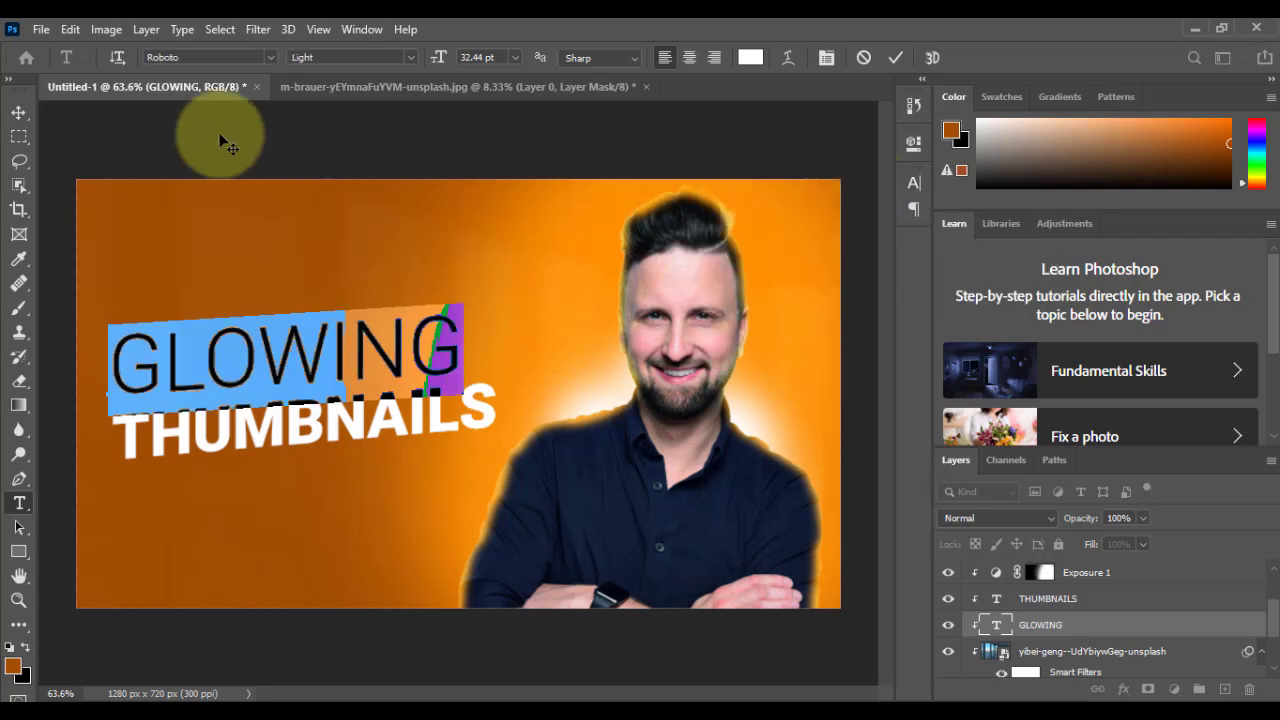
left_click(19, 112)
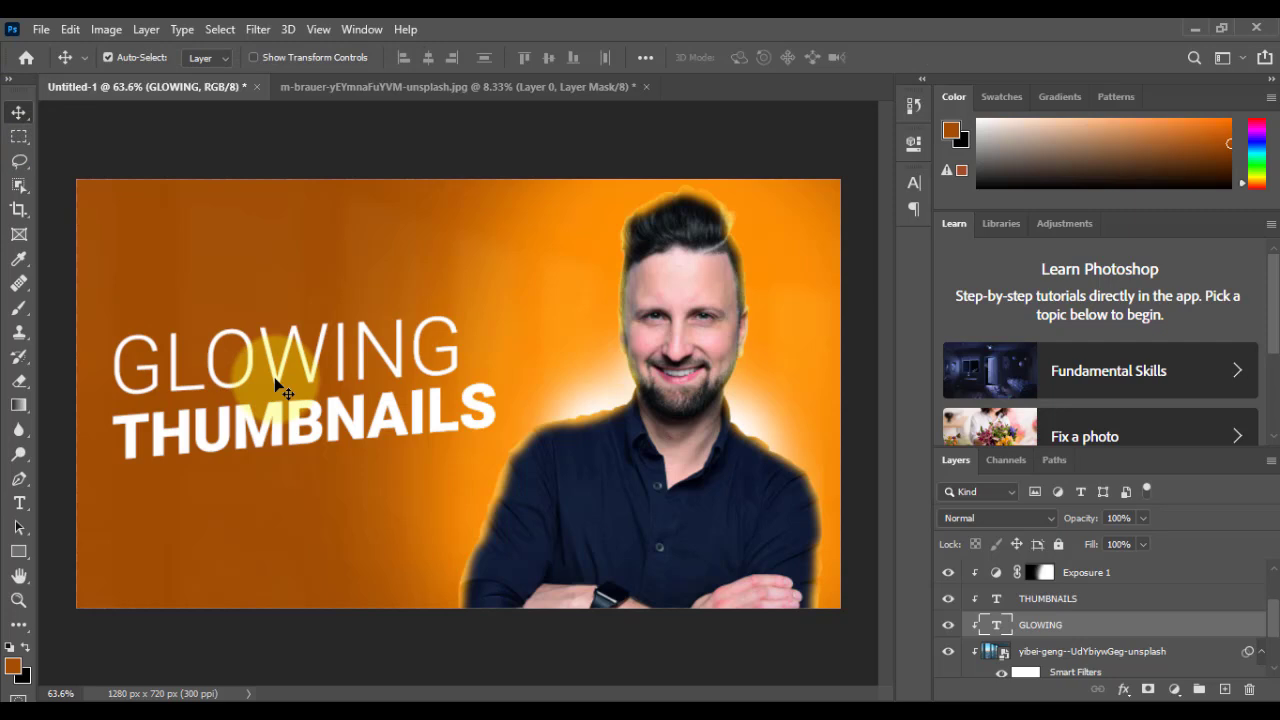
Step: Add a drop shadow with the default settings to the THUMBNAILS text layer
right_click(372, 410)
left_click(400, 420)
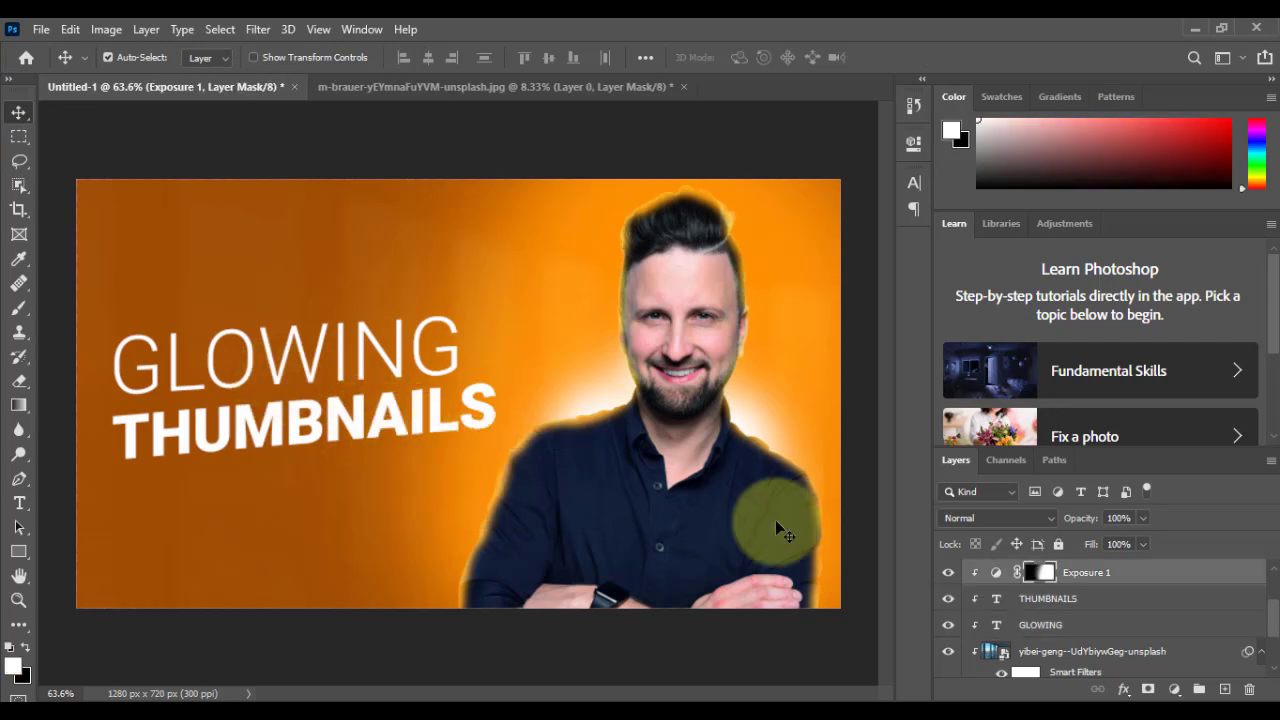
right_click(490, 408)
left_click(530, 425)
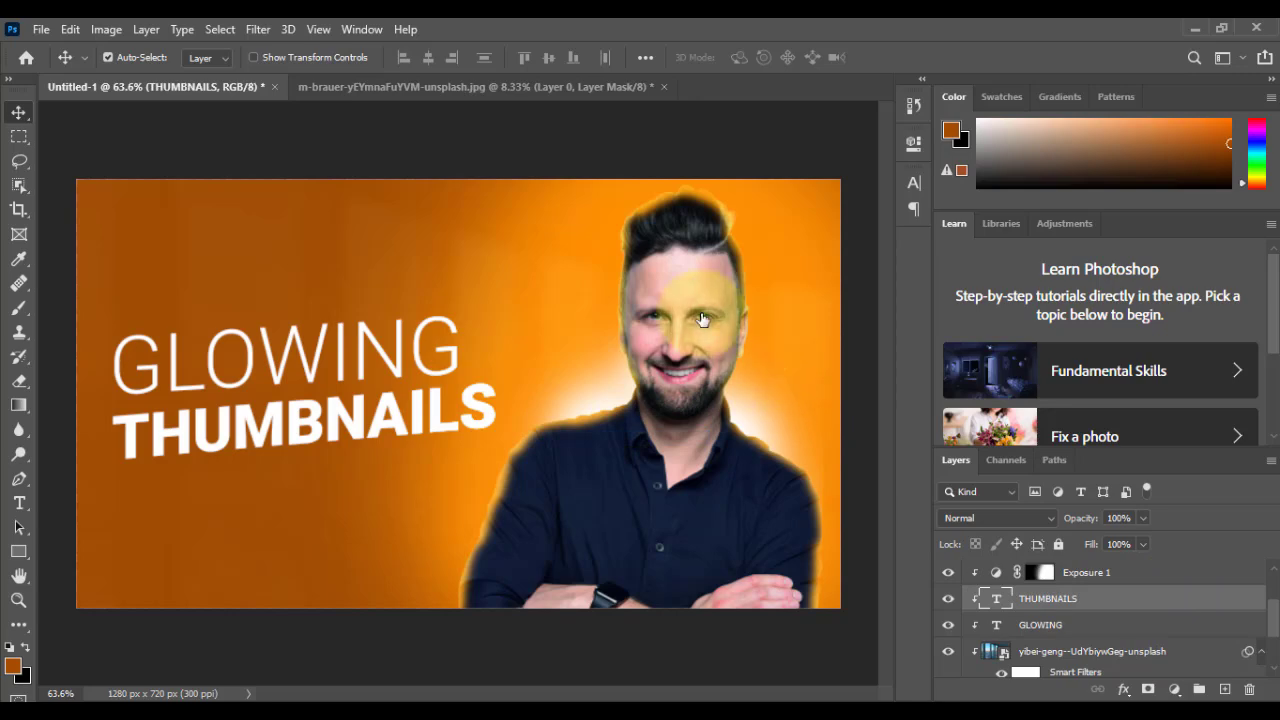
left_click(597, 451)
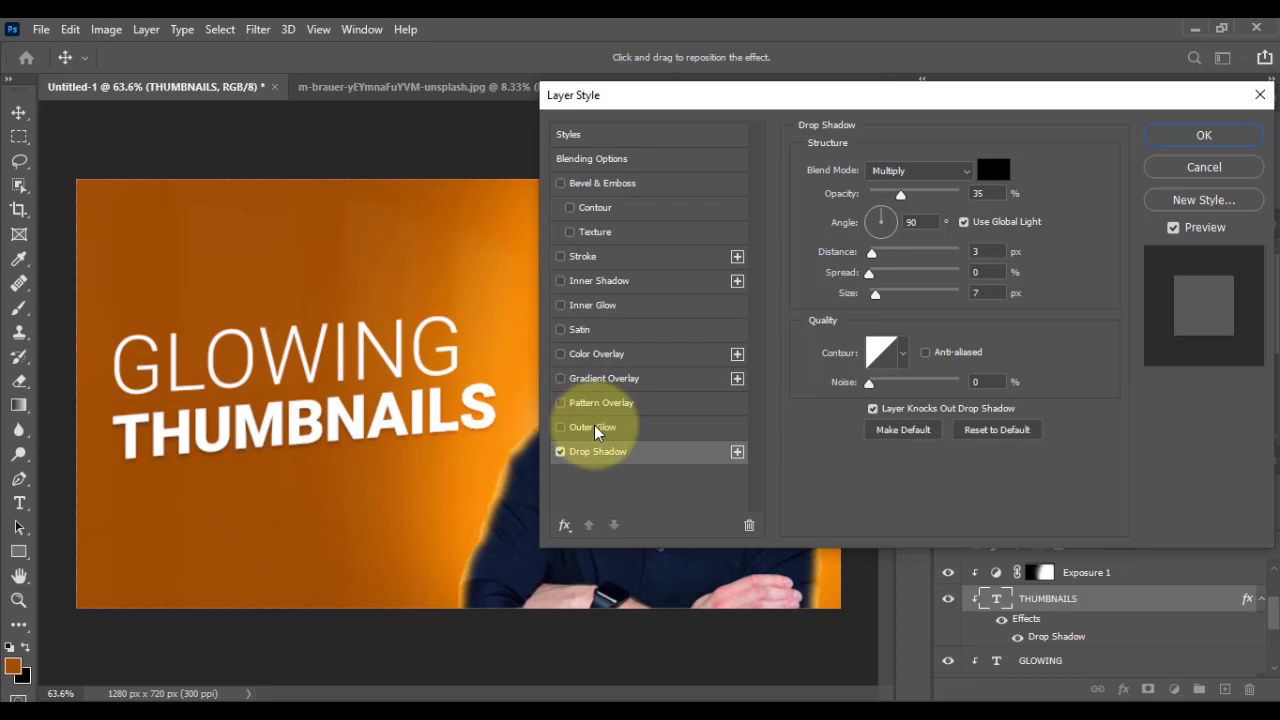
Step: Add an outer glow to THUMBNAILS in red #ff1e00 with 45% opacity, 17% spread and 18 px size
left_click(593, 428)
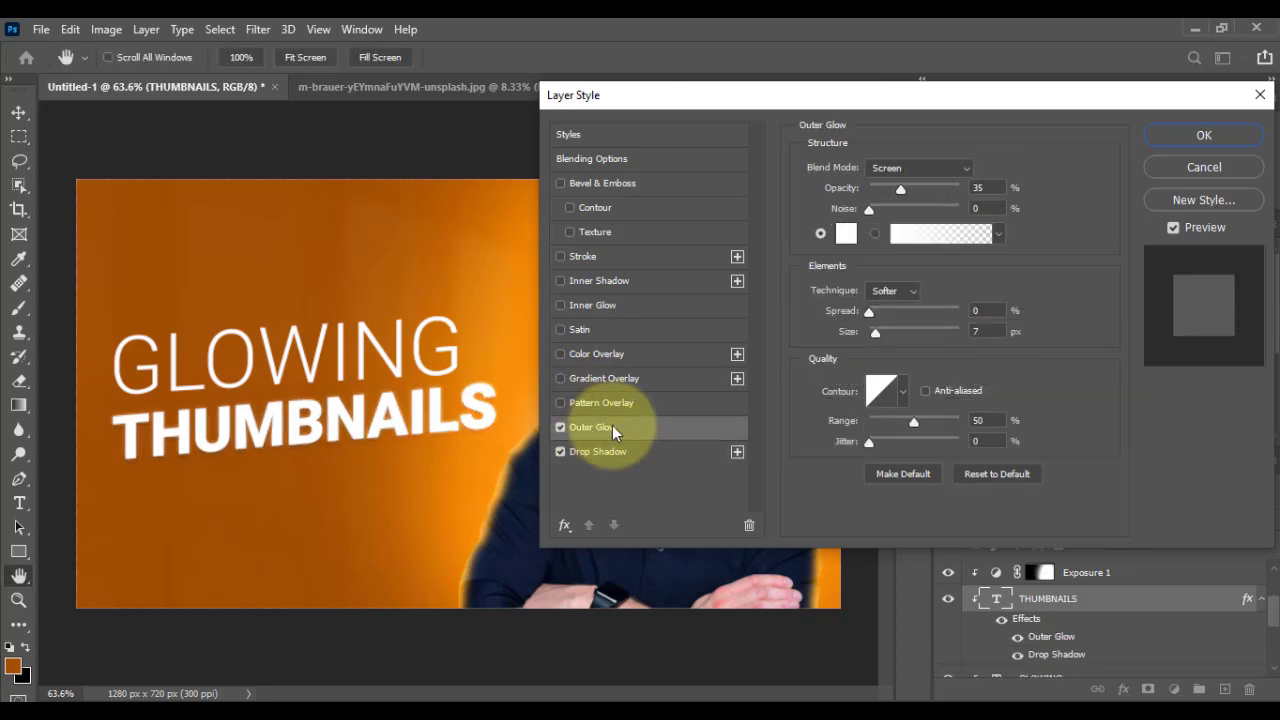
left_click(846, 233)
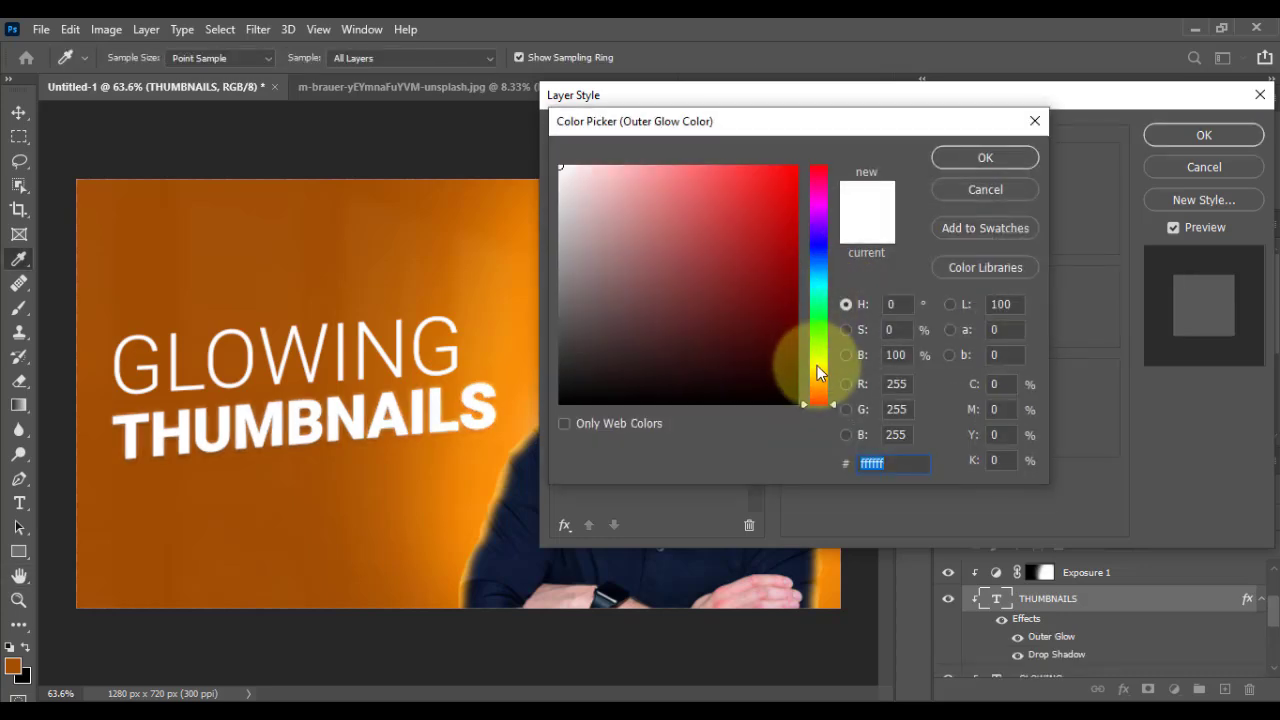
left_click(816, 367)
left_click(792, 358)
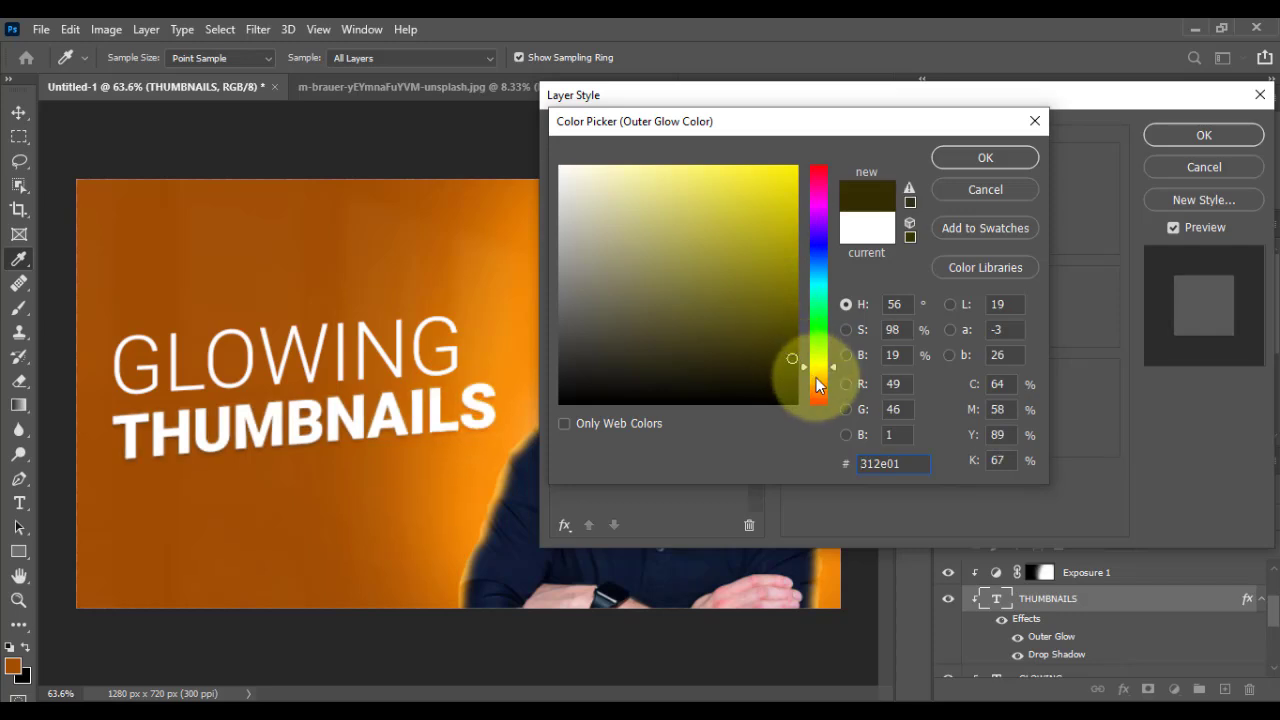
left_click_drag(818, 386, 816, 399)
left_click(795, 167)
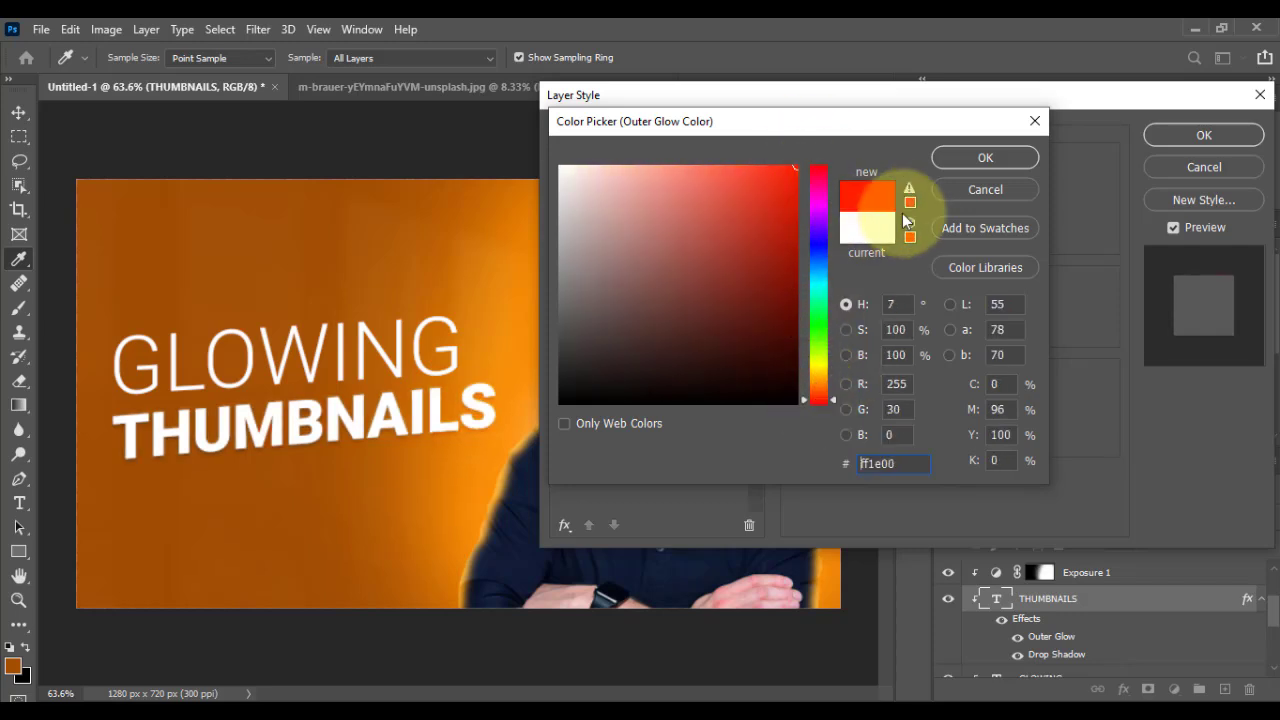
left_click(975, 160)
left_click_drag(897, 190, 910, 187)
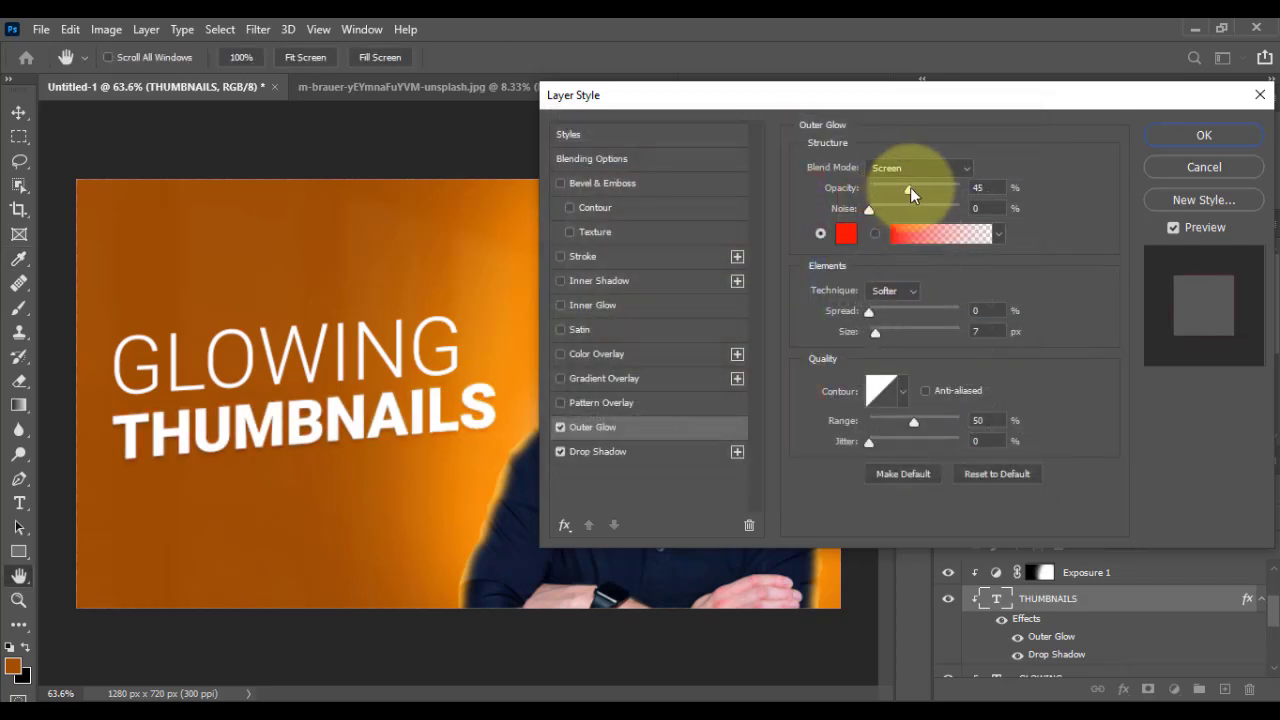
left_click_drag(878, 309, 884, 333)
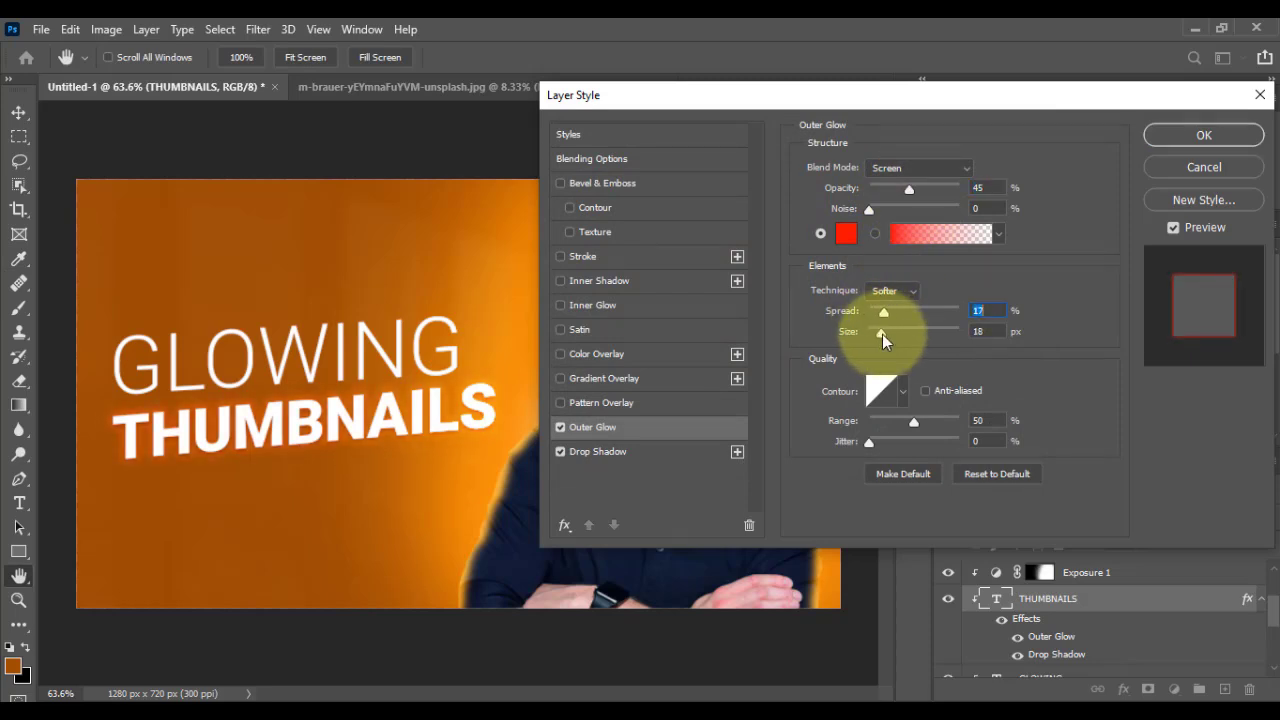
Step: Add a 1 px inside stroke in orange #e28705 to THUMBNAILS and apply the layer style
left_click(589, 256)
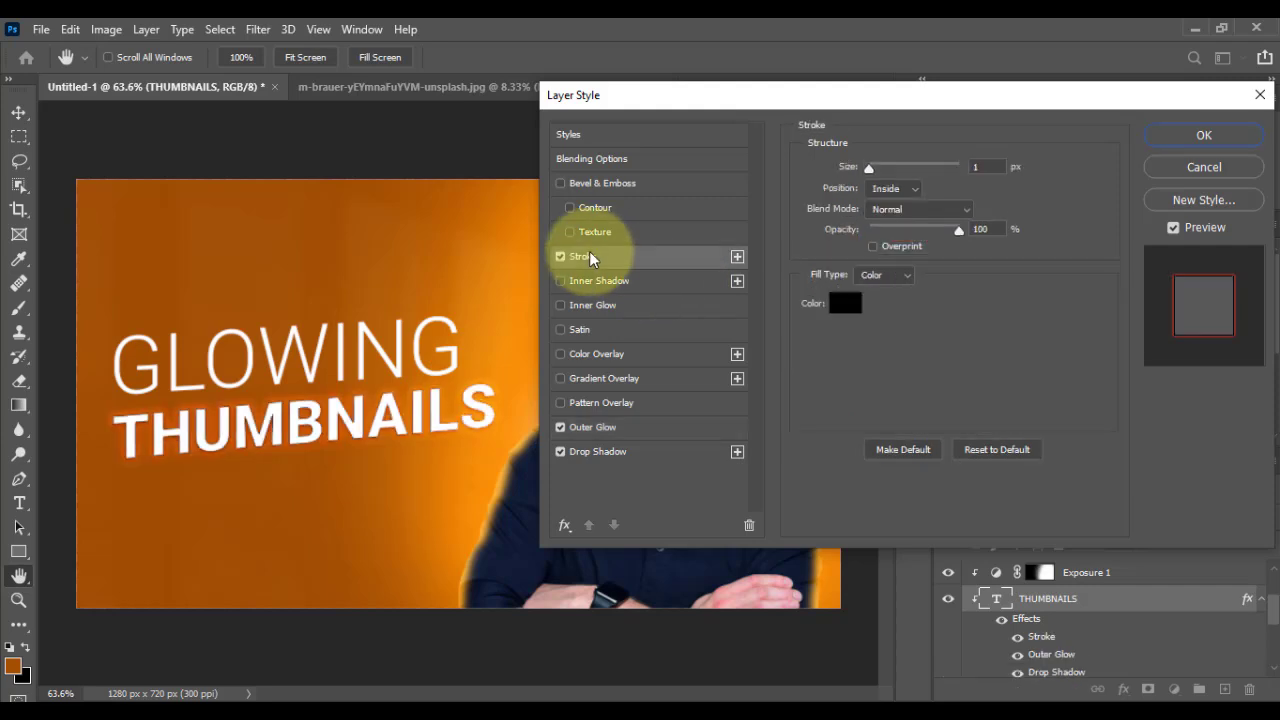
left_click(845, 303)
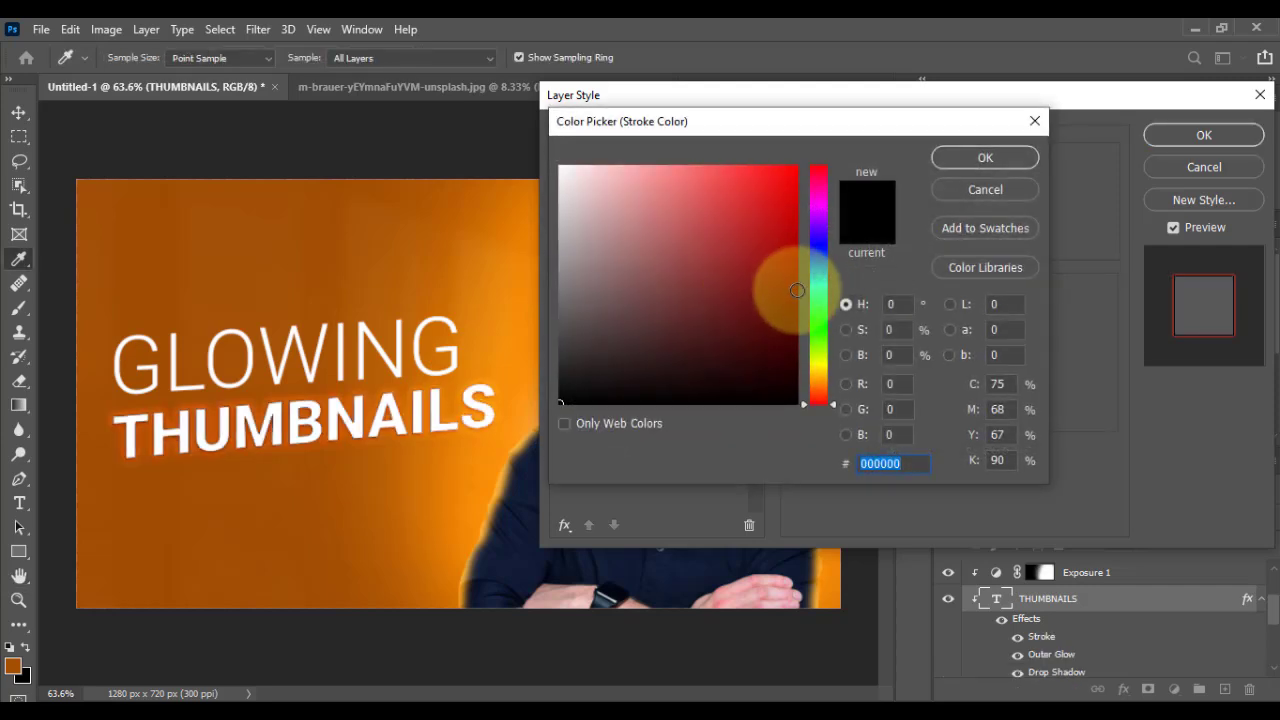
left_click(813, 373)
left_click(792, 193)
left_click(818, 377)
left_click_drag(818, 377, 818, 380)
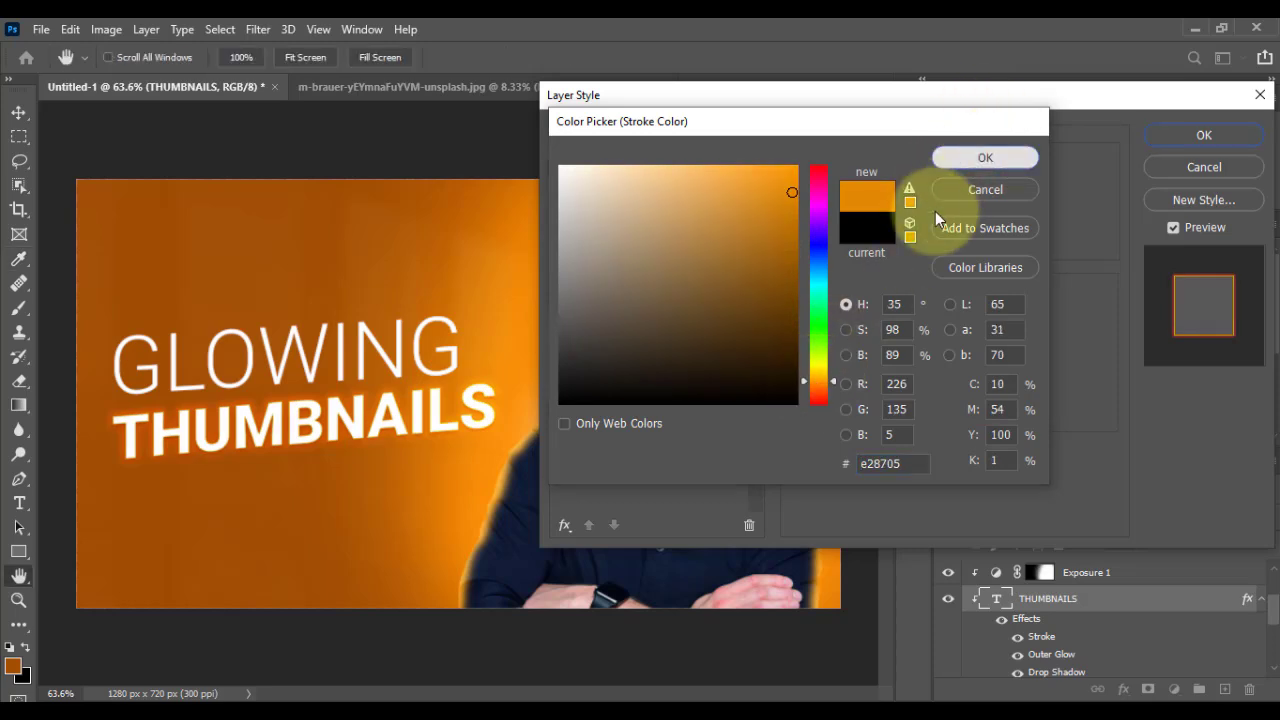
left_click(985, 157)
left_click_drag(877, 170, 871, 168)
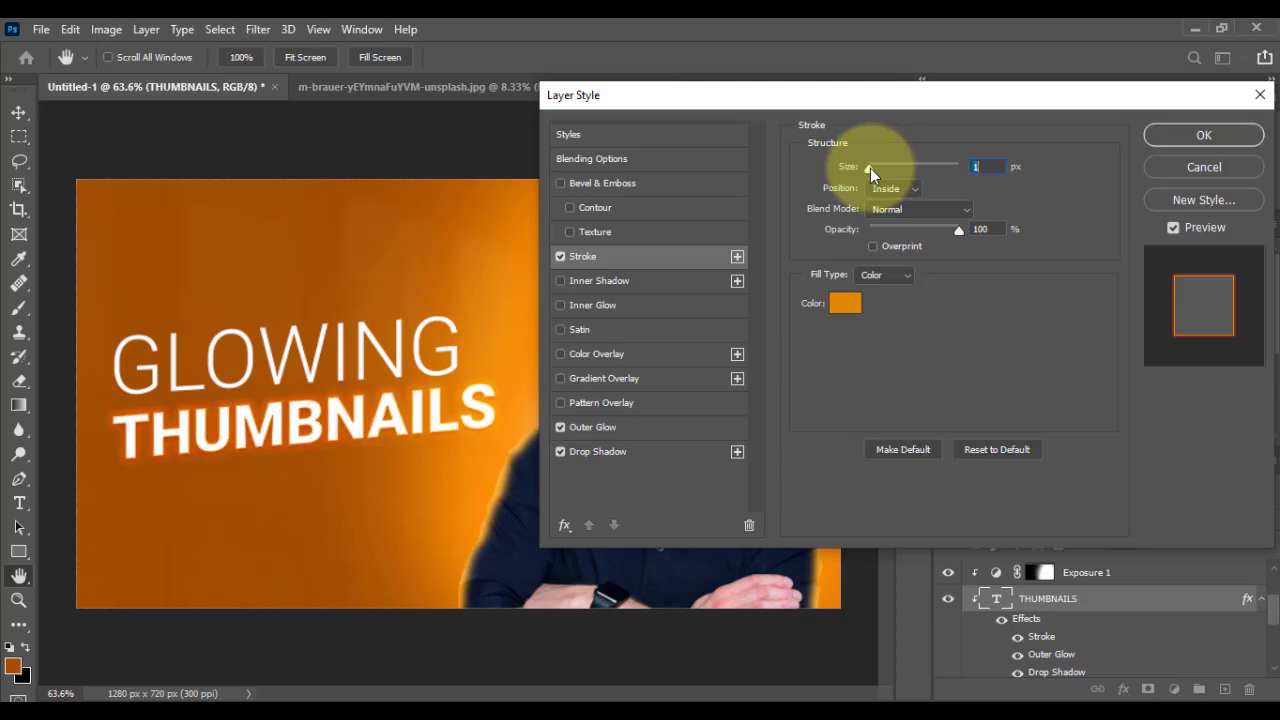
left_click(1200, 140)
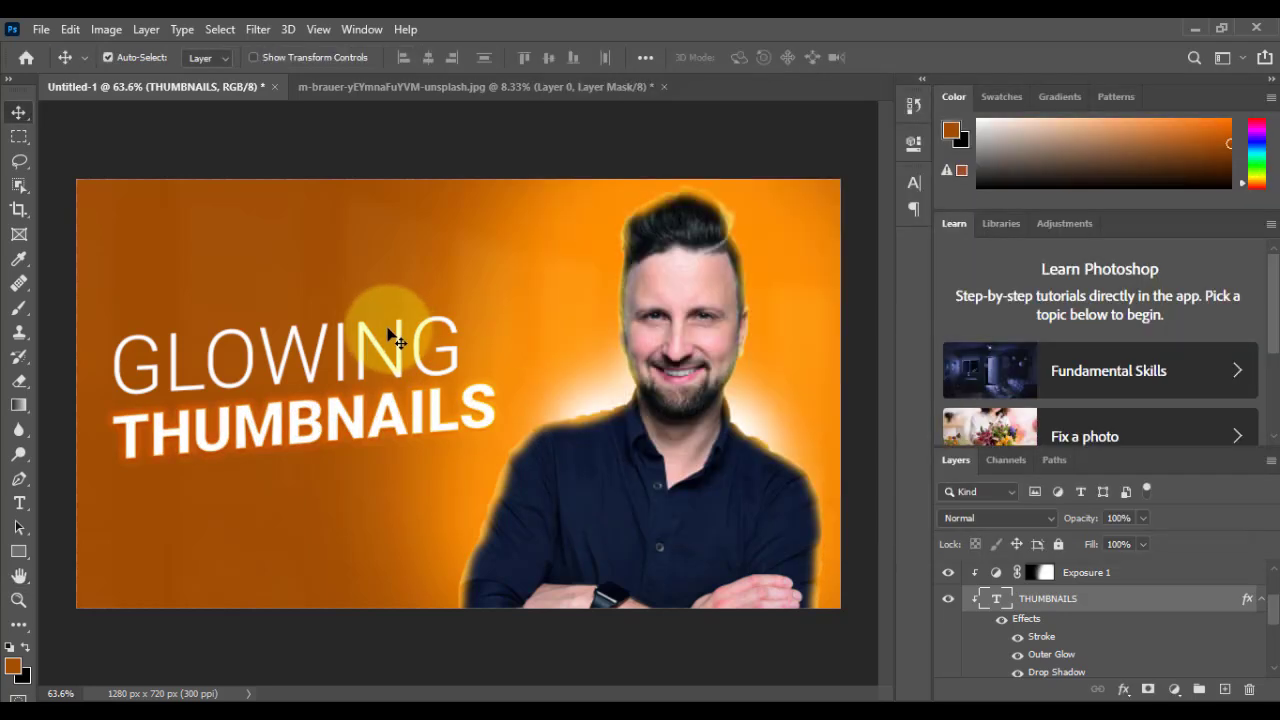
Step: Place the youtube logo image as an embedded object at its default size in the thumbnail
left_click(41, 30)
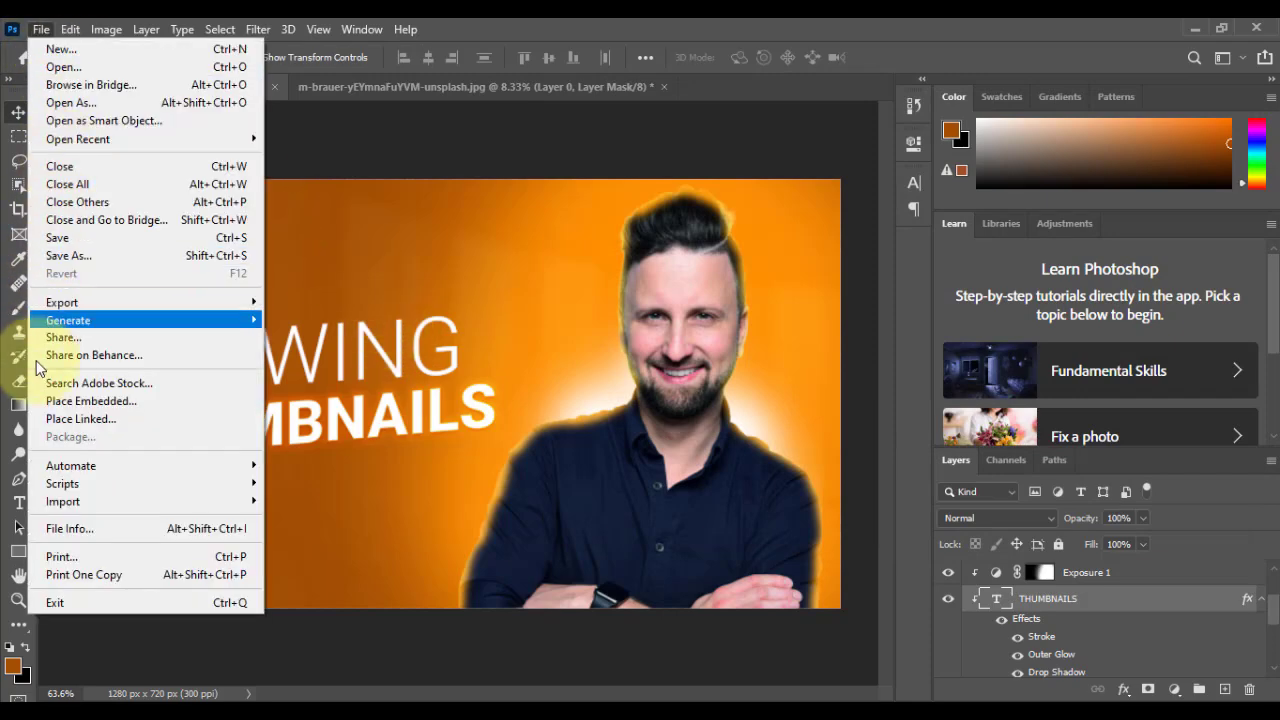
left_click(92, 401)
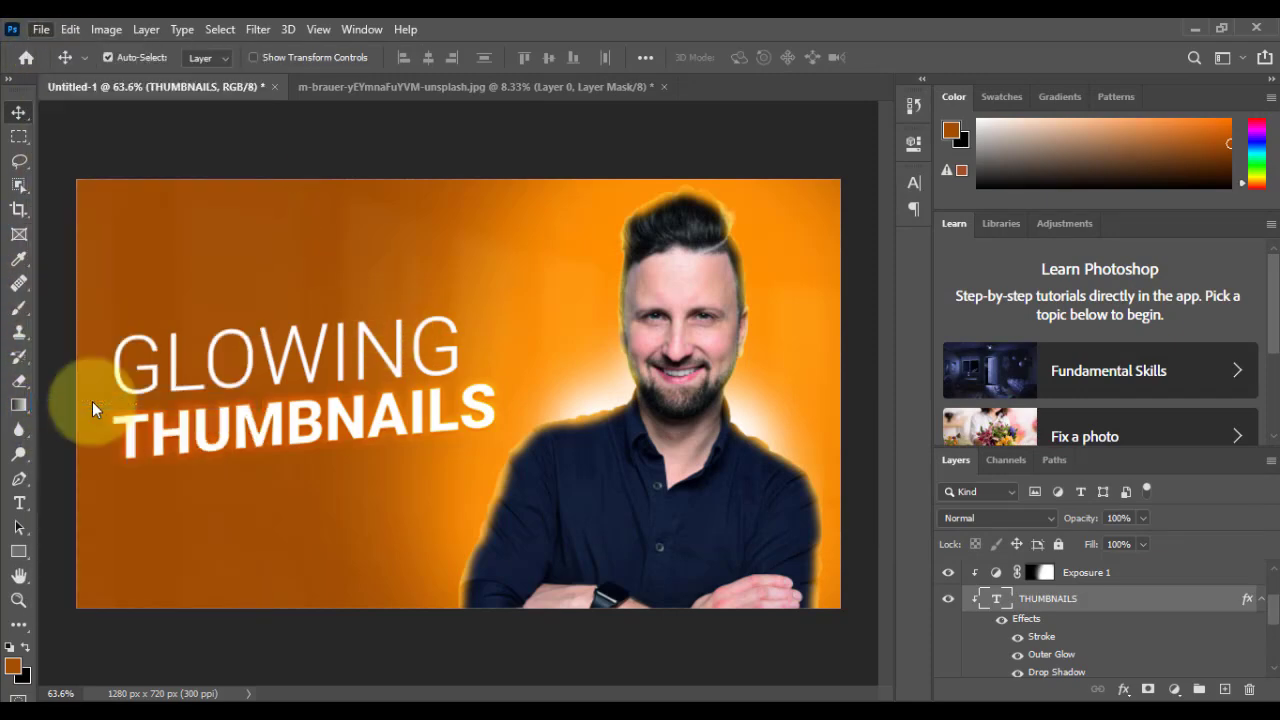
left_click(336, 187)
double_click(336, 187)
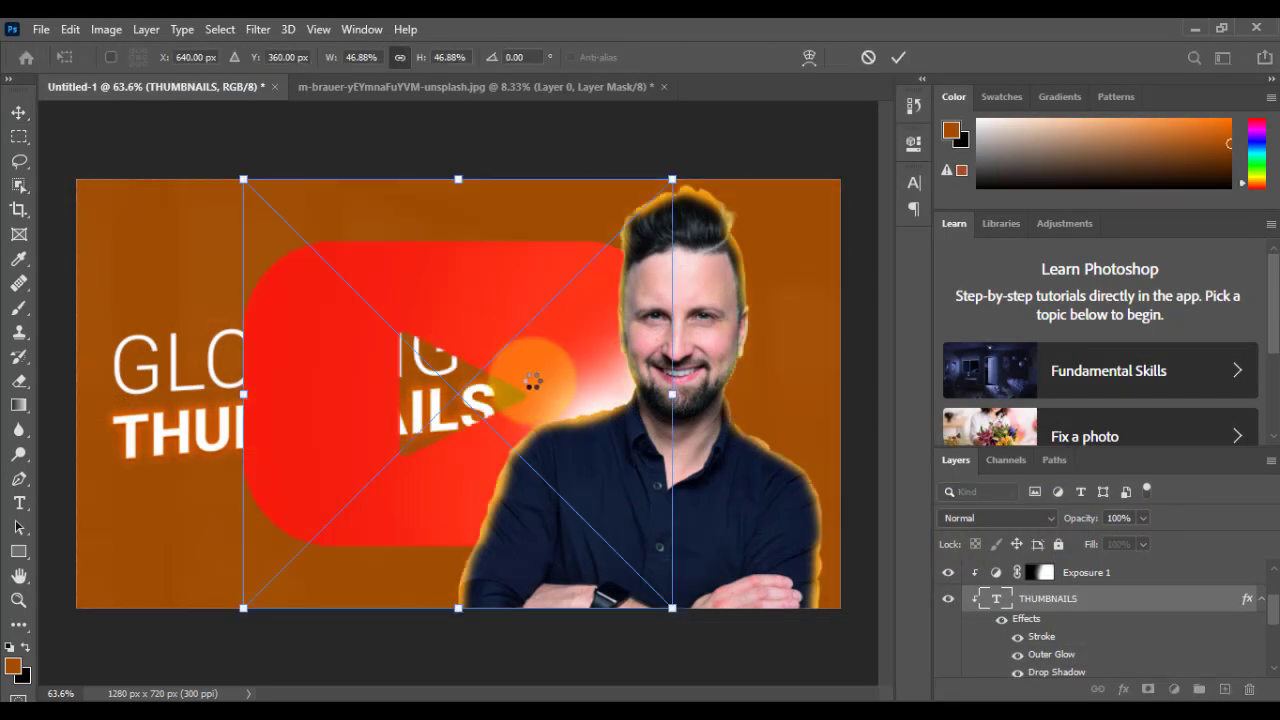
key("Return")
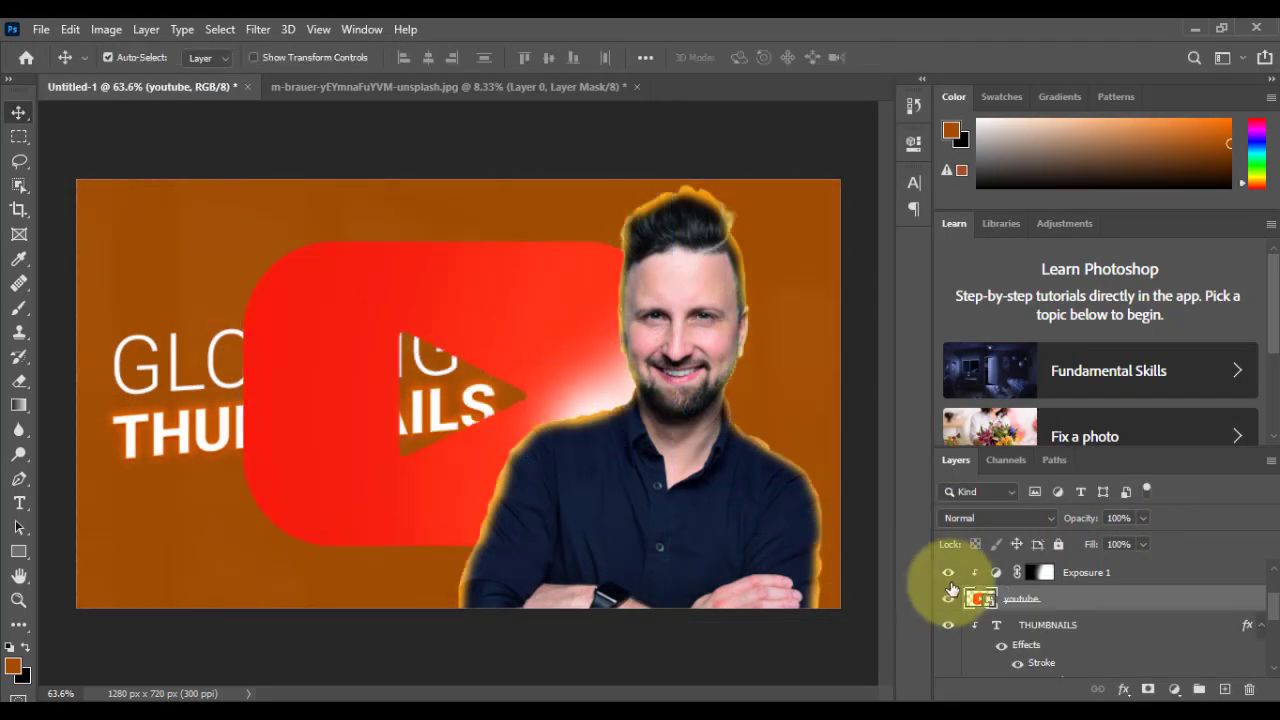
Step: Move the youtube layer above Color Fill 3, to the top of the layer stack
scroll(1050, 612, "up", 3)
scroll(1054, 612, "down", 3)
left_click_drag(1109, 614, 1114, 565)
right_click(626, 420)
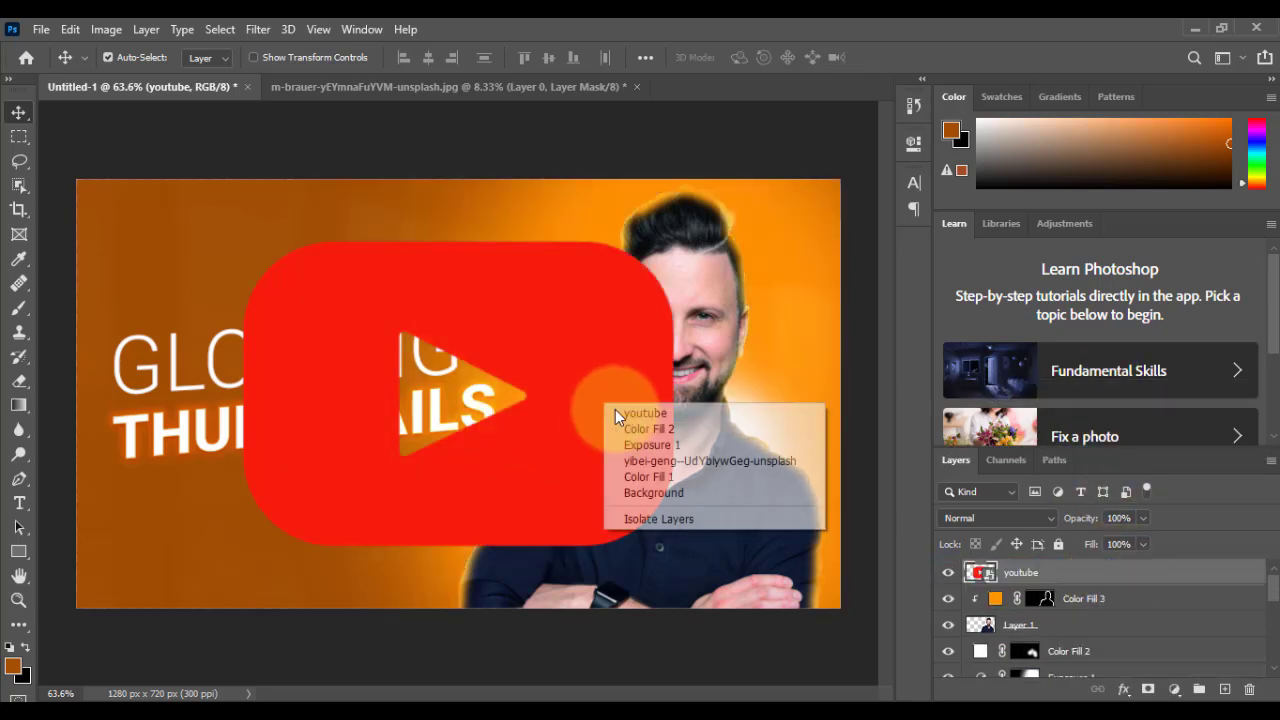
Step: Scale down and rotate the youtube logo, placing it in the lower-right corner of the thumbnail, partly beyond the canvas edge
left_click(624, 411)
left_click_drag(673, 608, 433, 317)
left_click_drag(466, 292, 462, 242)
left_click_drag(374, 281, 895, 625)
left_click_drag(802, 582, 806, 577)
key("Return")
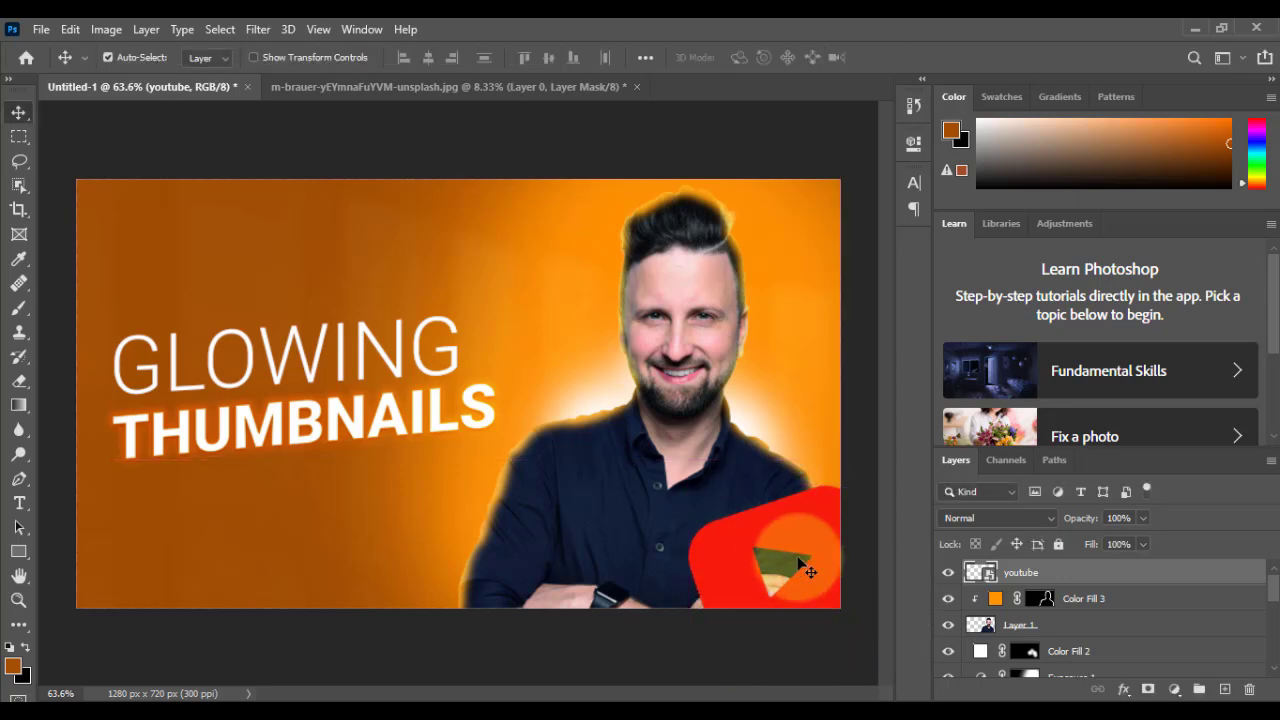
Step: Lasso the logo's play triangle, fill it with a white Solid Color layer beneath youtube, and merge that fill with the youtube layer
scroll(802, 562, "up", 5)
mouse_move(814, 622)
left_mouse_down()
mouse_move(665, 439)
mouse_move(647, 446)
mouse_move(644, 479)
mouse_move(661, 533)
mouse_move(737, 540)
mouse_move(771, 504)
mouse_move(741, 451)
mouse_move(651, 434)
mouse_move(616, 501)
mouse_move(700, 562)
left_mouse_up()
key("l")
left_click(1108, 598)
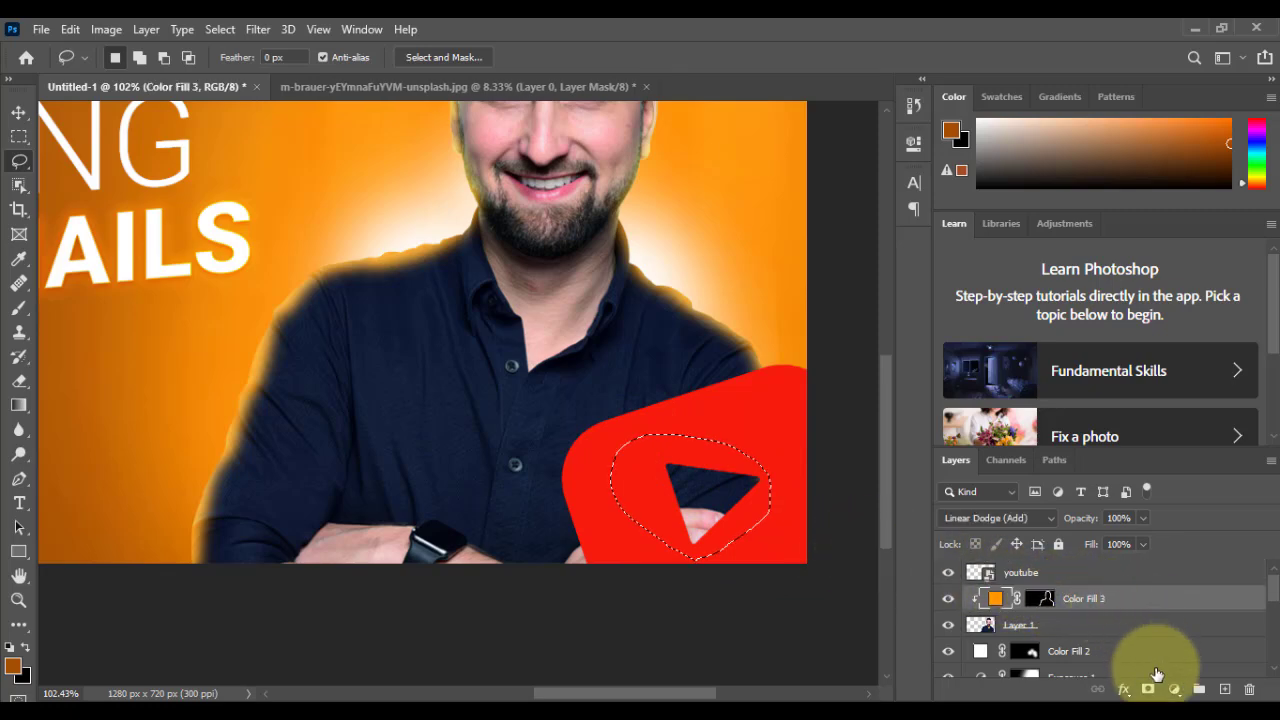
left_click(1174, 689)
left_click(1184, 362)
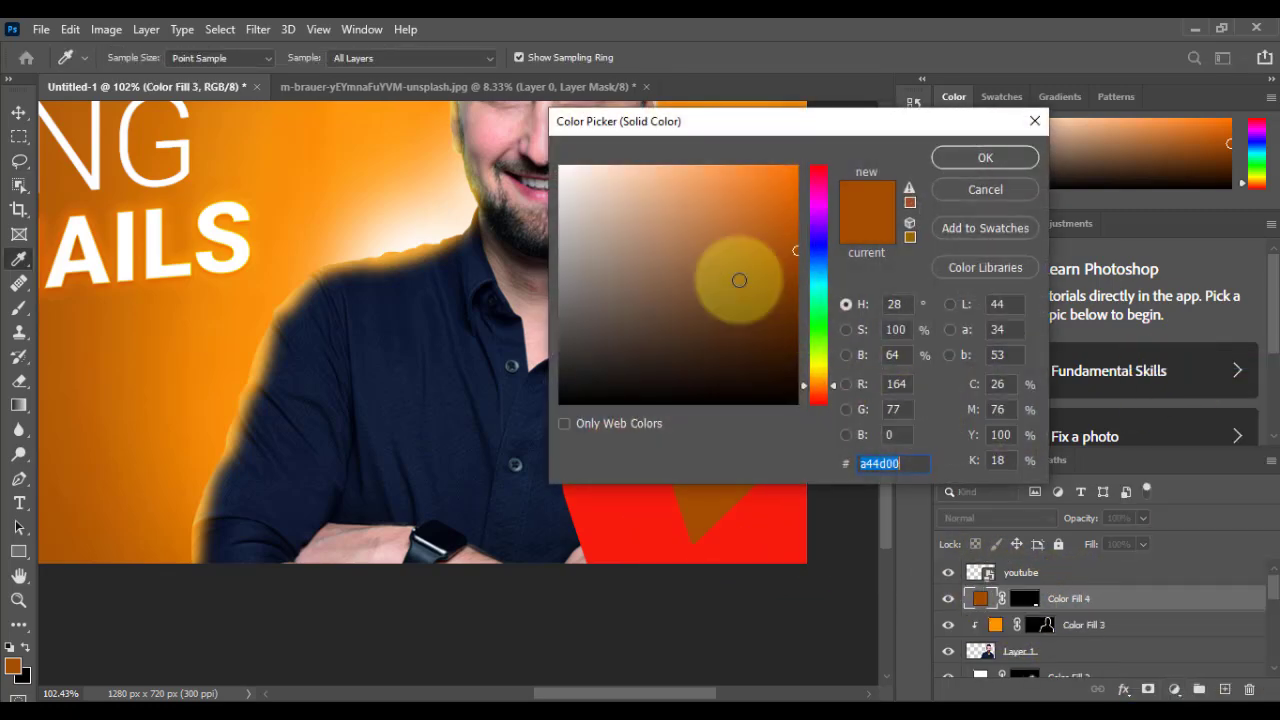
left_click_drag(773, 290, 580, 120)
left_click(983, 157)
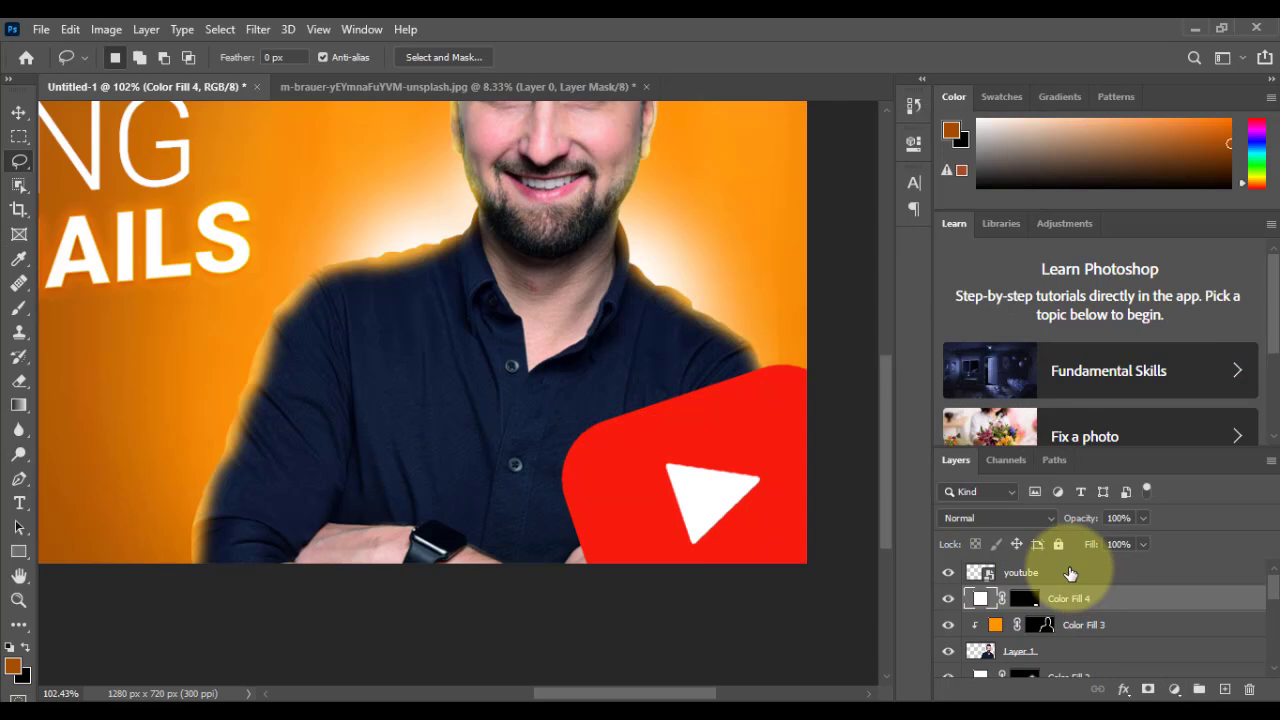
left_click(1070, 573, "shift")
key("ctrl+e")
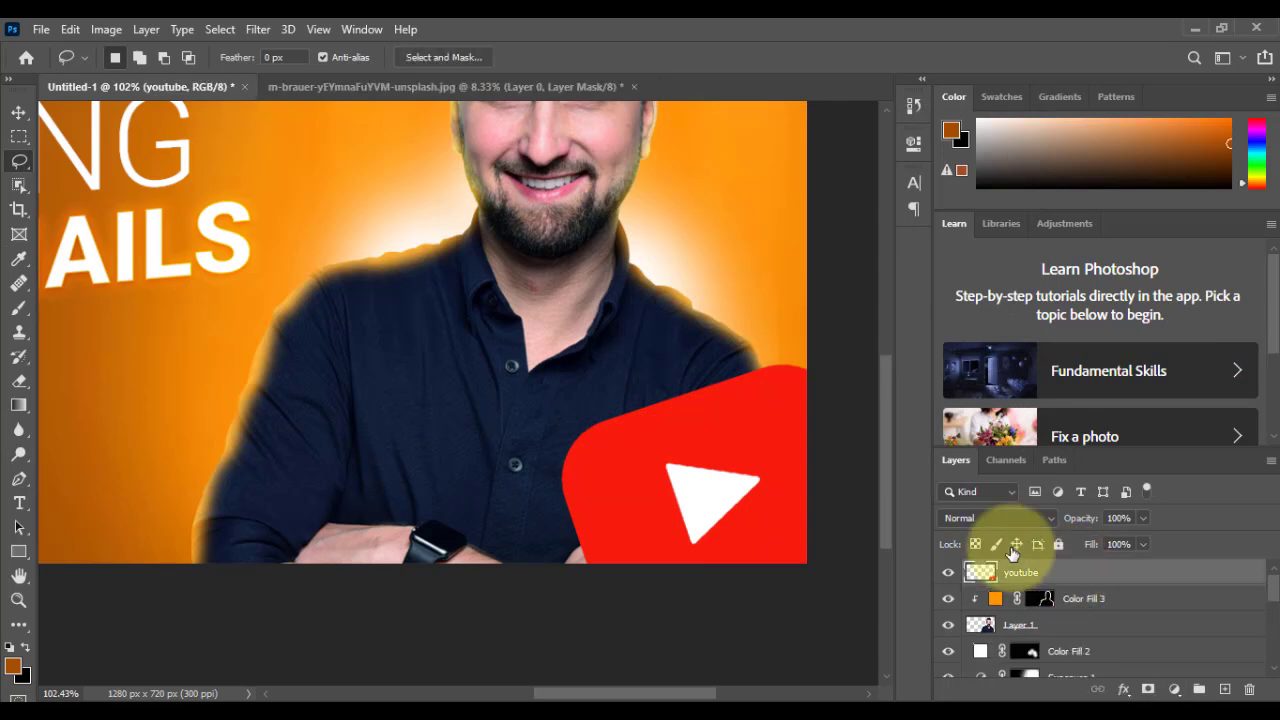
Step: Apply a Gaussian Blur with a 7.8 px radius to the merged youtube layer
left_click(258, 29)
mouse_move(285, 245)
left_click(533, 309)
left_click_drag(648, 137, 945, 131)
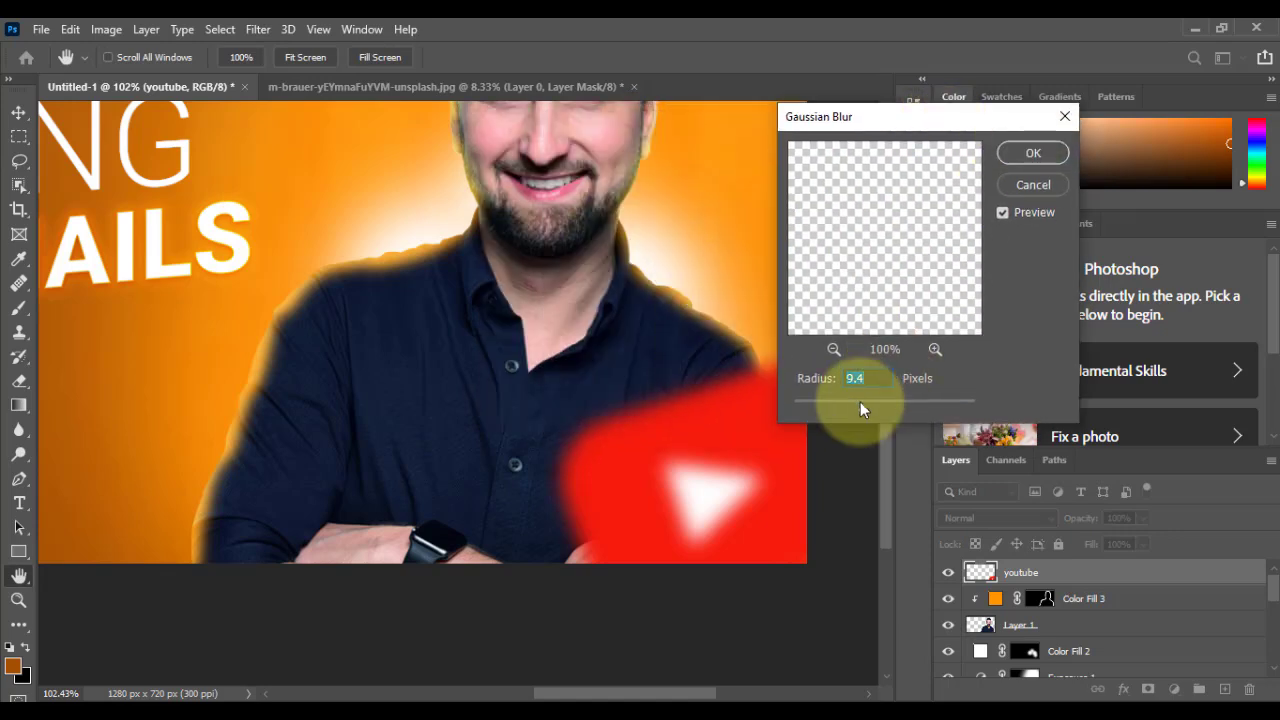
left_click_drag(848, 413, 855, 413)
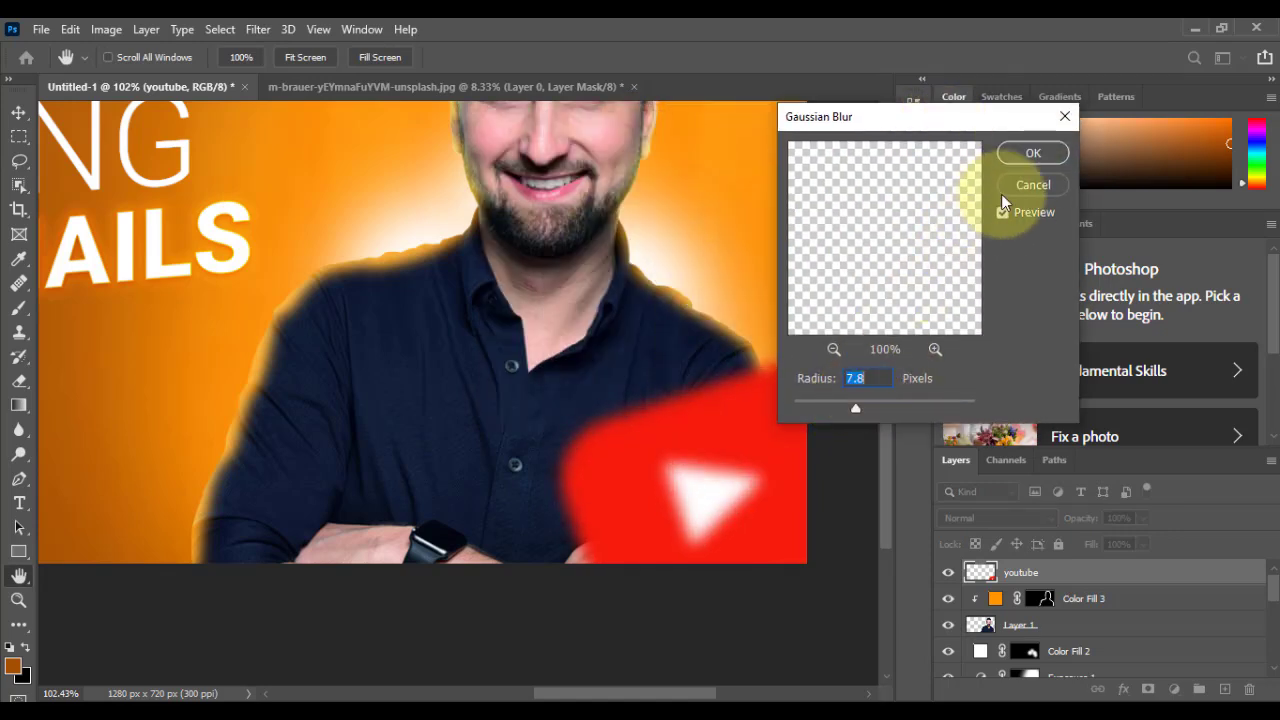
key("Return")
Step: Duplicate the blurred youtube layer and move the copy to the upper-left corner of the thumbnail, partly beyond the canvas edge
left_click(18, 112)
right_click(766, 431)
left_click(787, 442)
key("ctrl+j")
left_click_drag(740, 485, 274, 292)
left_click_drag(286, 303, 786, 423)
left_click_drag(715, 375, 301, 233)
left_click_drag(381, 312, 618, 420)
left_click_drag(550, 367, 337, 184)
left_click_drag(408, 264, 411, 405)
left_click_drag(397, 324, 437, 320)
key("ctrl+0")
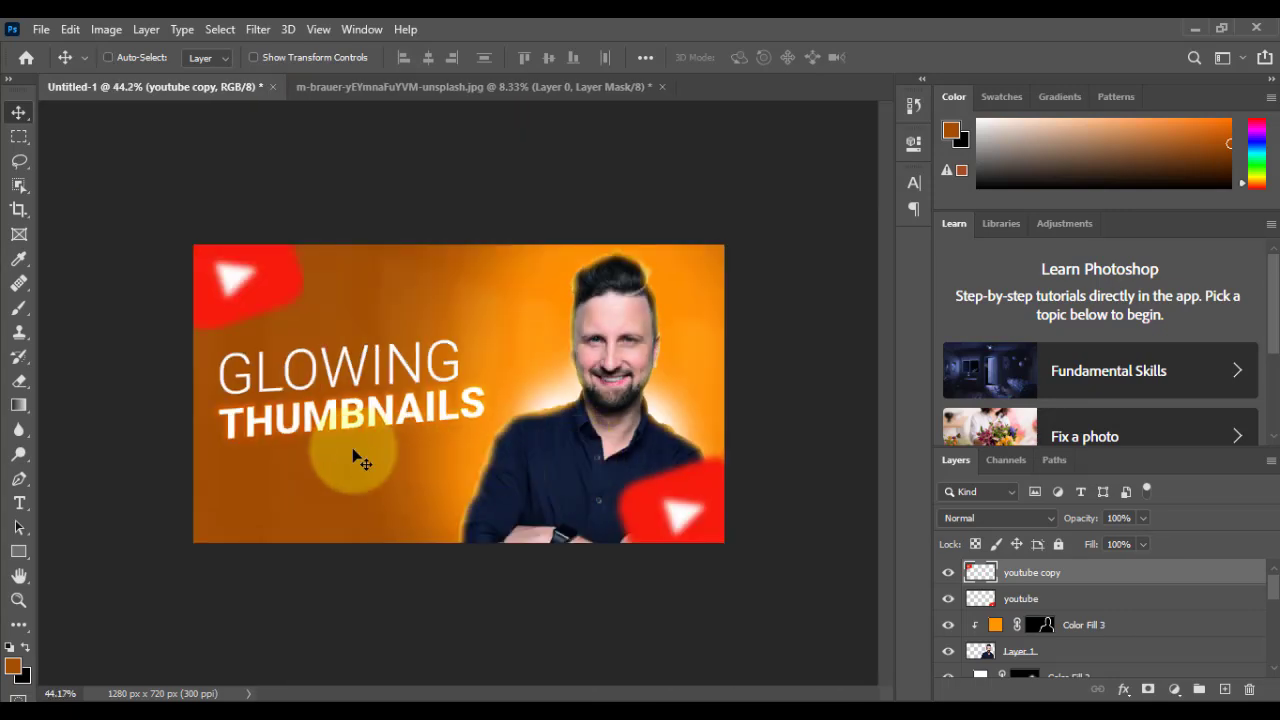
Step: Add a Multiply drop shadow to the GLOWING text with 4% opacity, 90° angle, 3 px distance and 7 px size
scroll(352, 455, "up", 3)
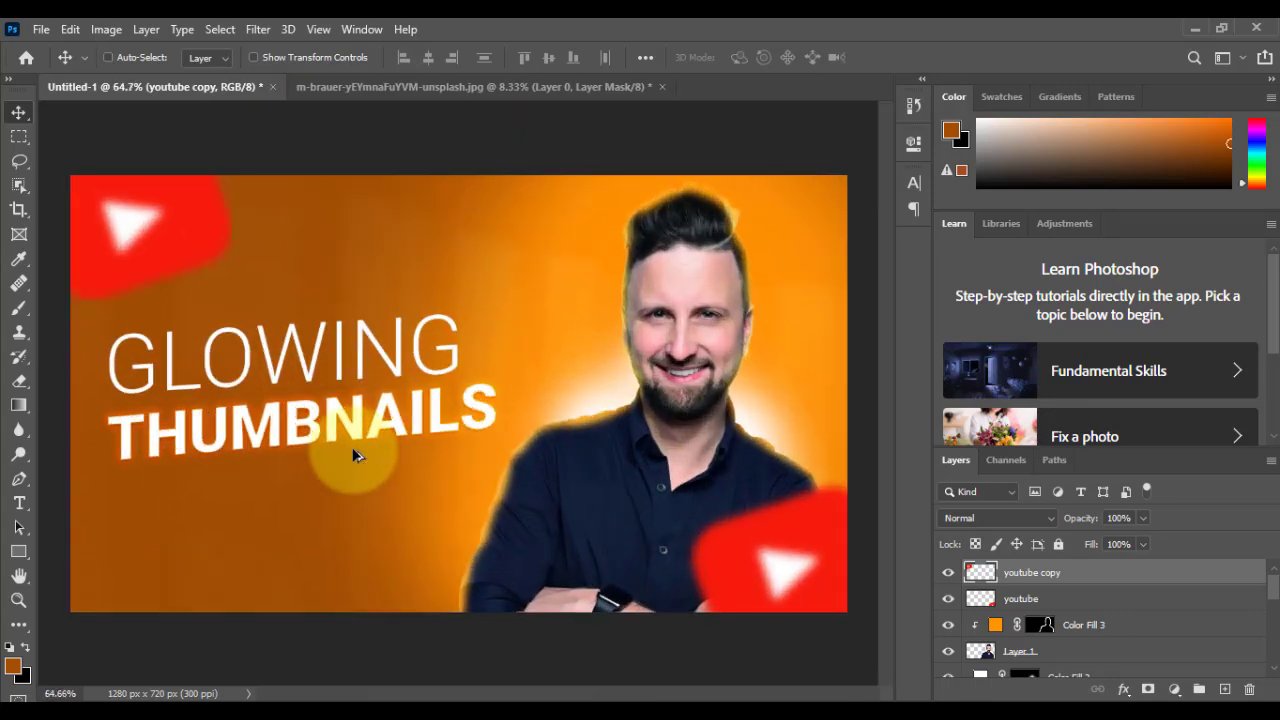
scroll(355, 479, "up", 1)
scroll(440, 460, "left", 4)
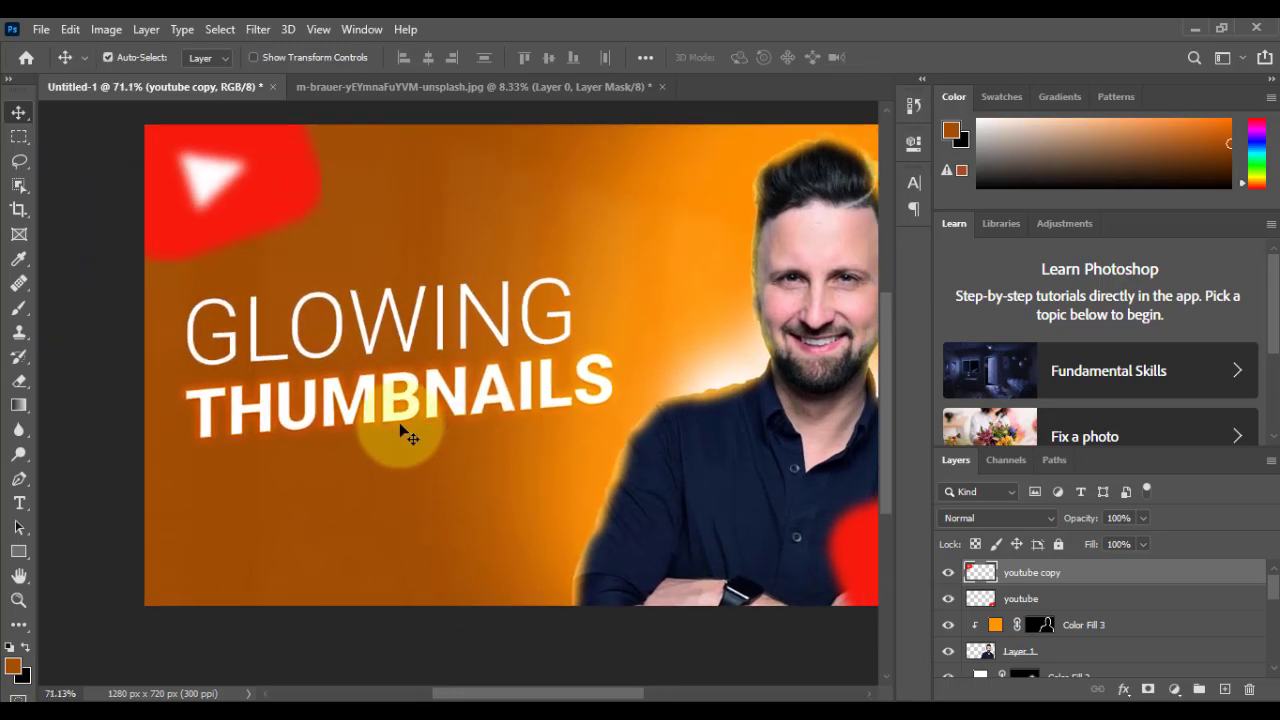
left_click(256, 355)
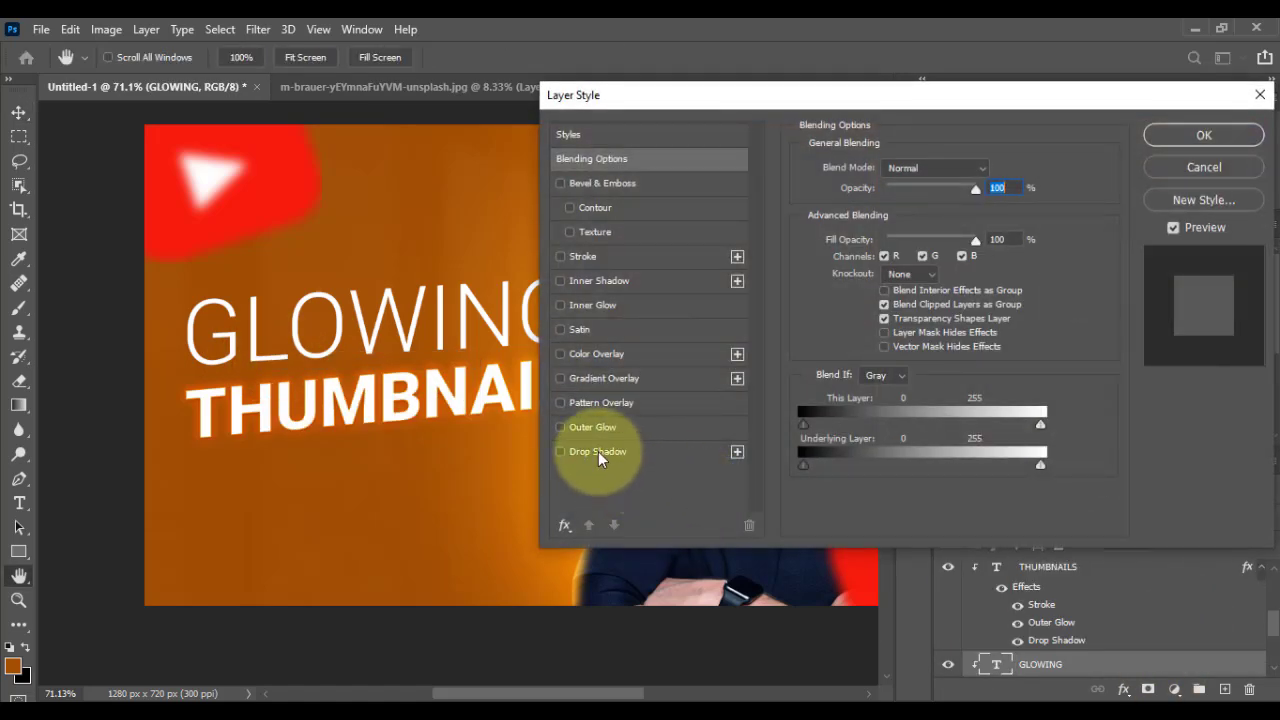
left_click(600, 453)
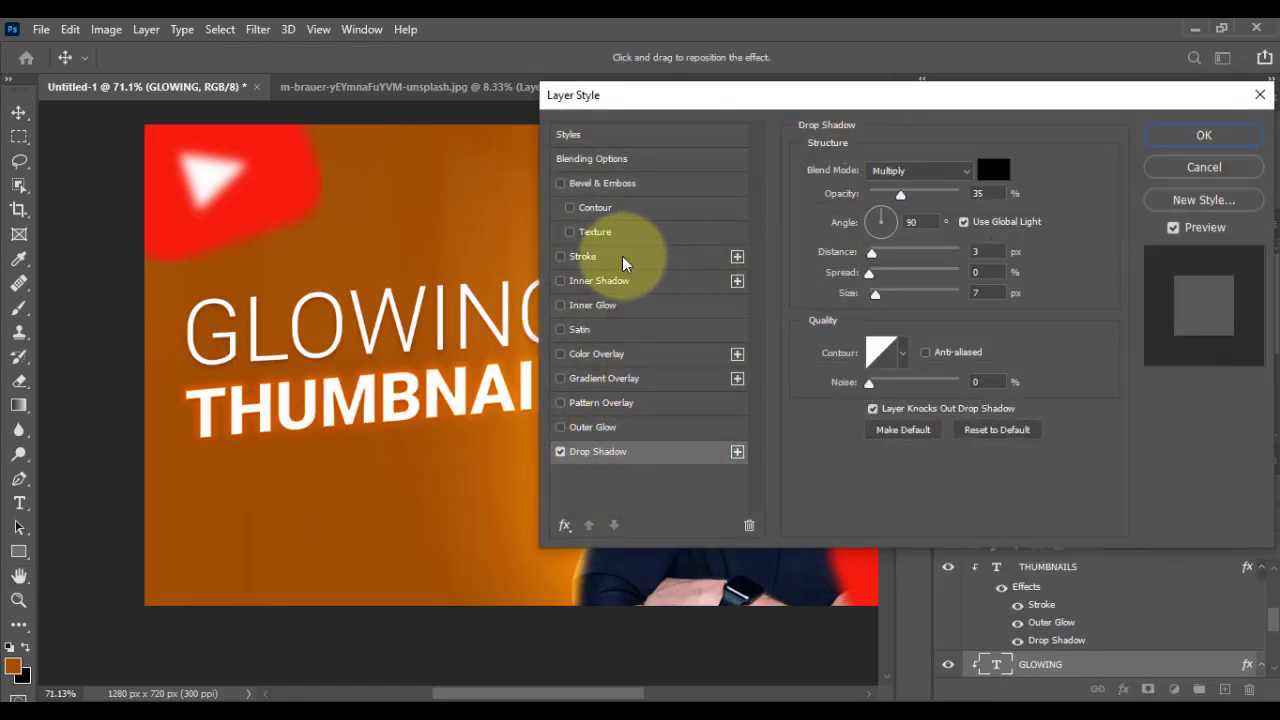
left_click_drag(900, 194, 875, 200)
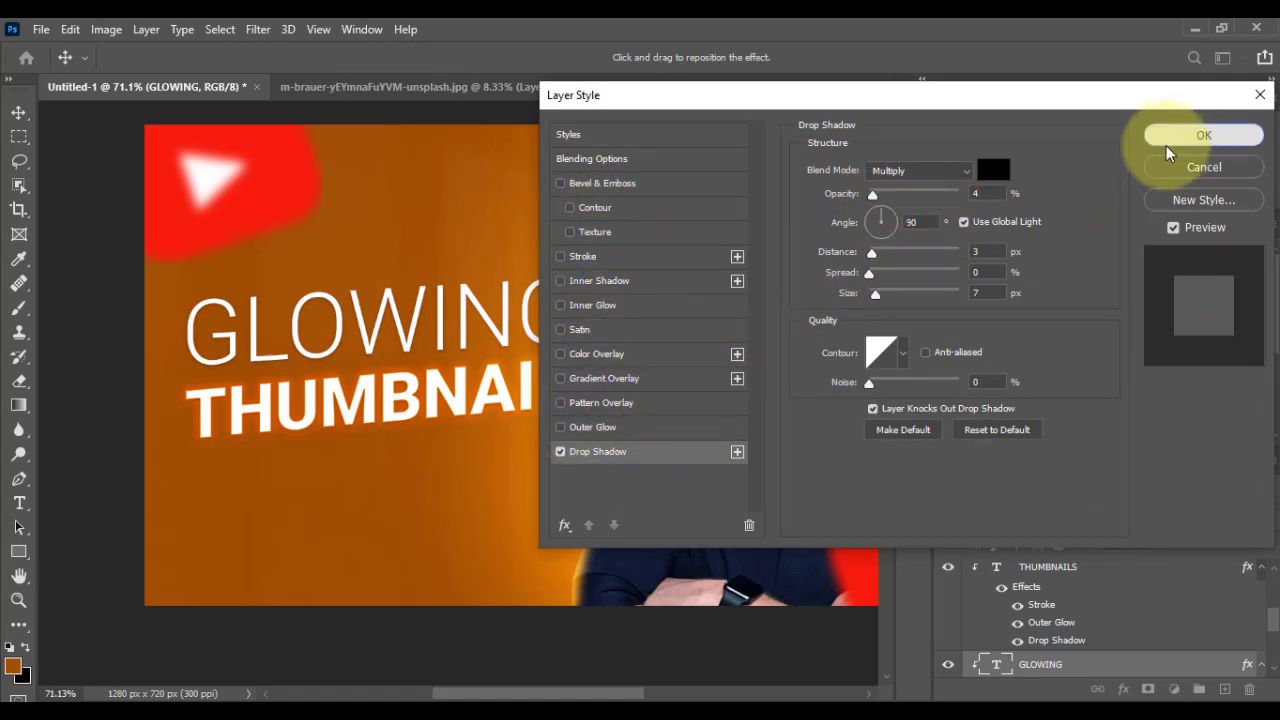
left_click(1190, 135)
Step: Place the dot image as an embedded object above the yibei-geng background photo and clip it so it sits behind the title
scroll(438, 326, "down", 2)
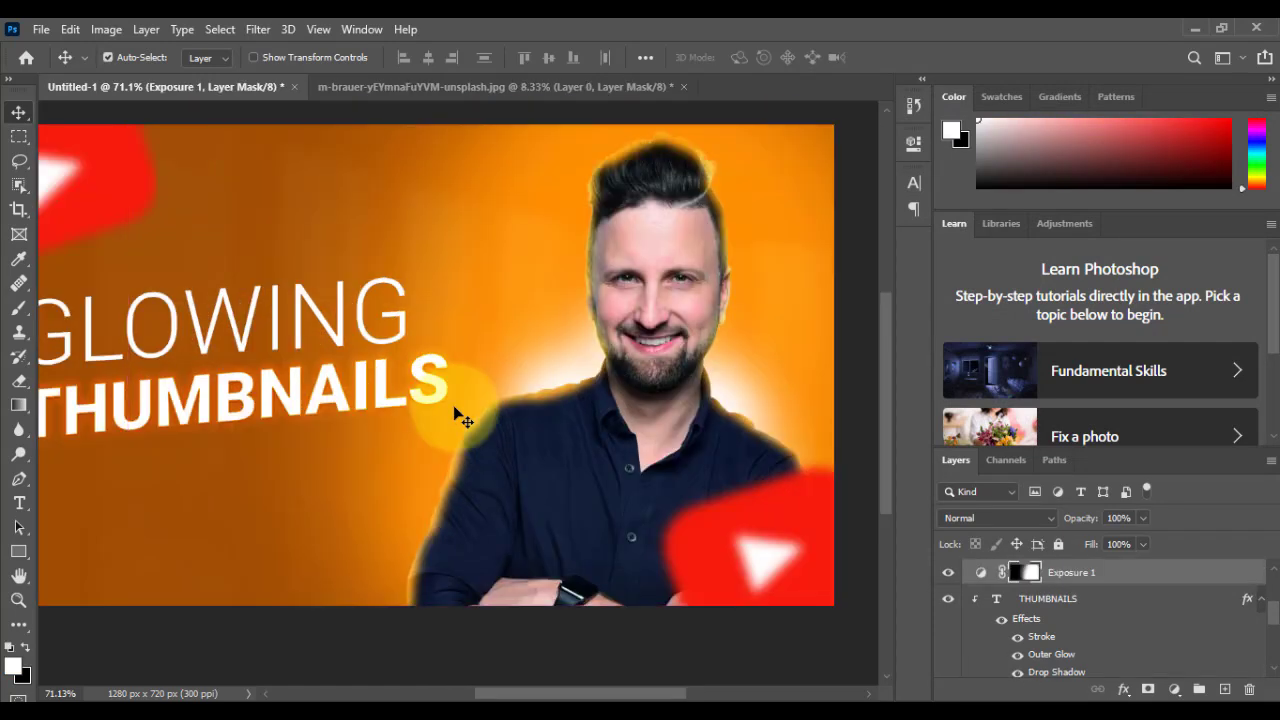
key("ctrl+minus")
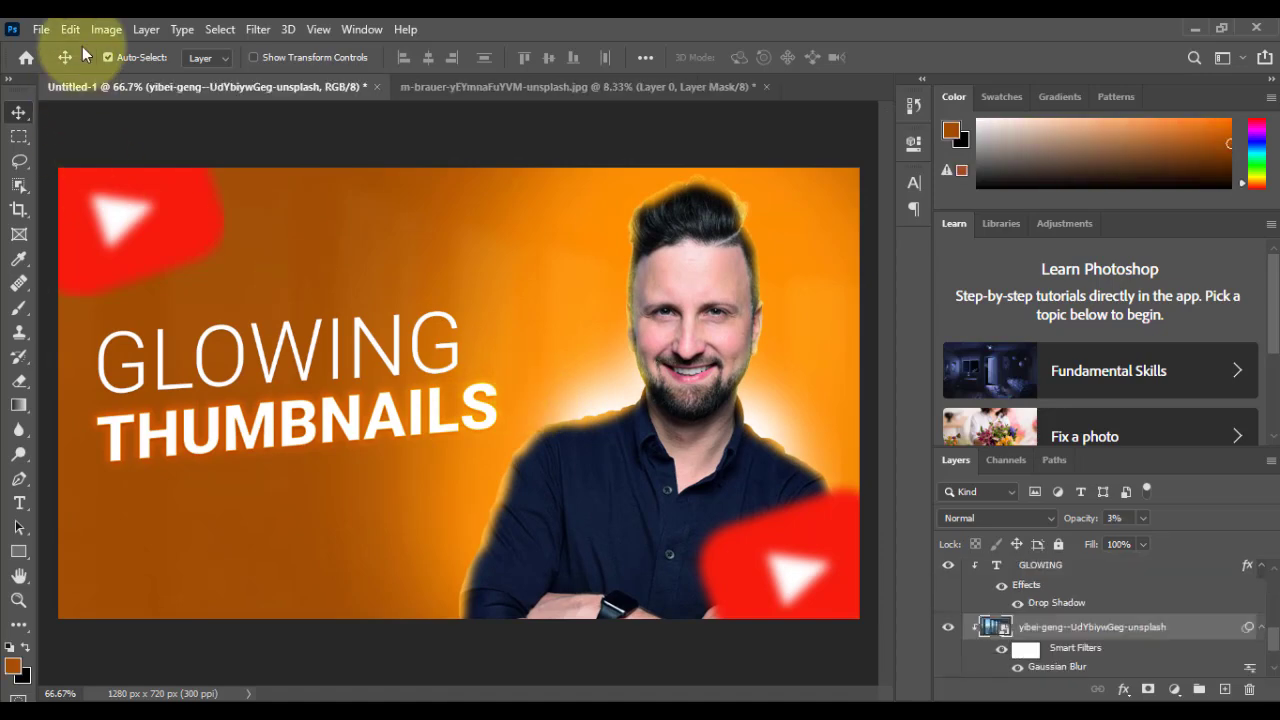
left_click(41, 29)
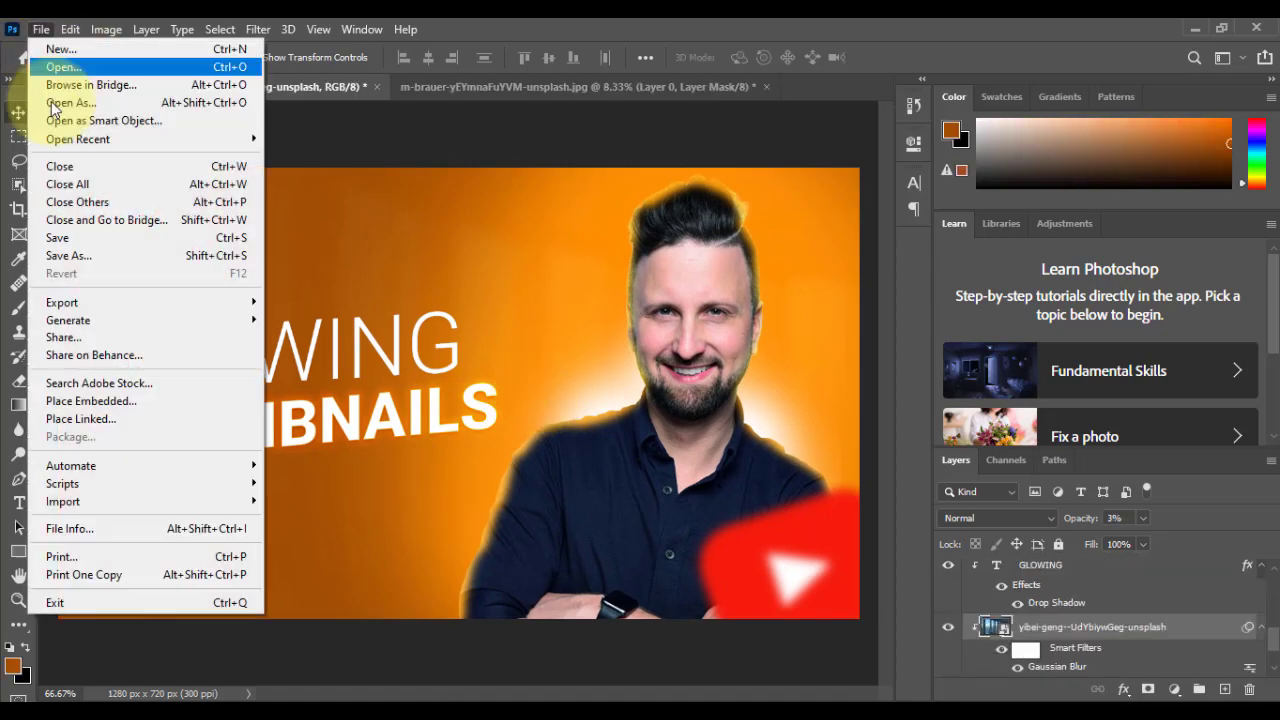
left_click(75, 401)
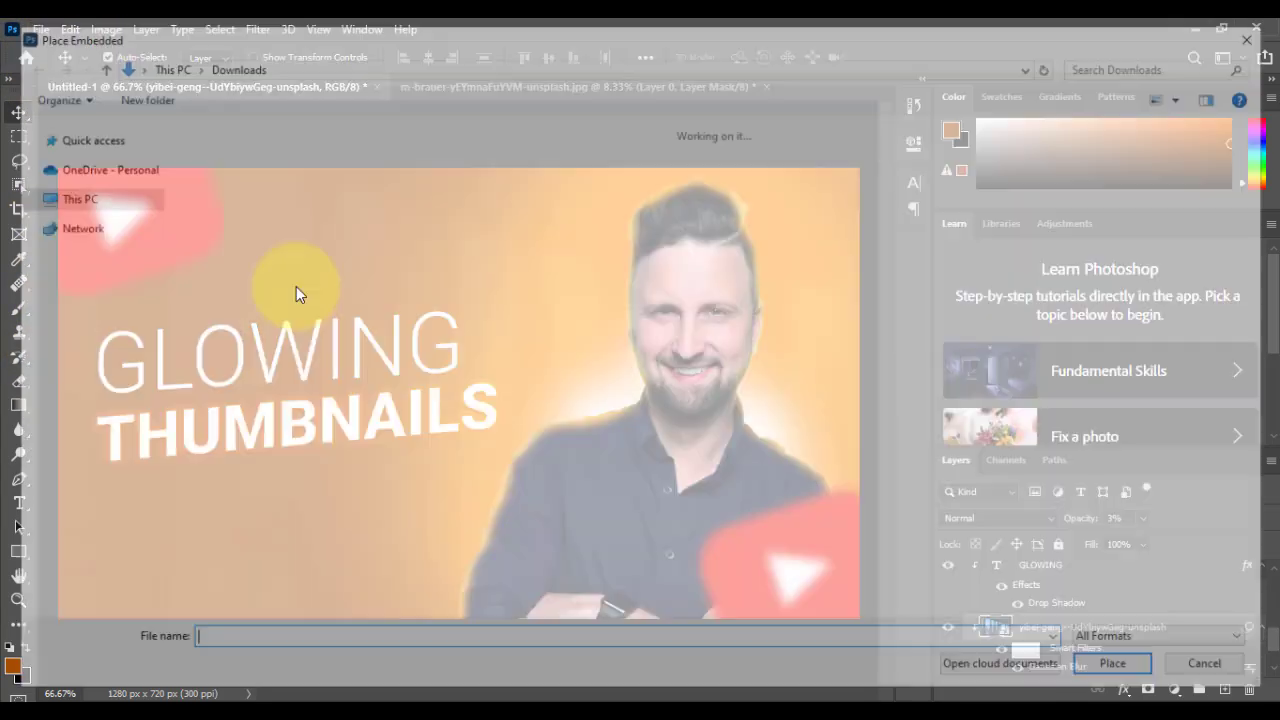
double_click(242, 205)
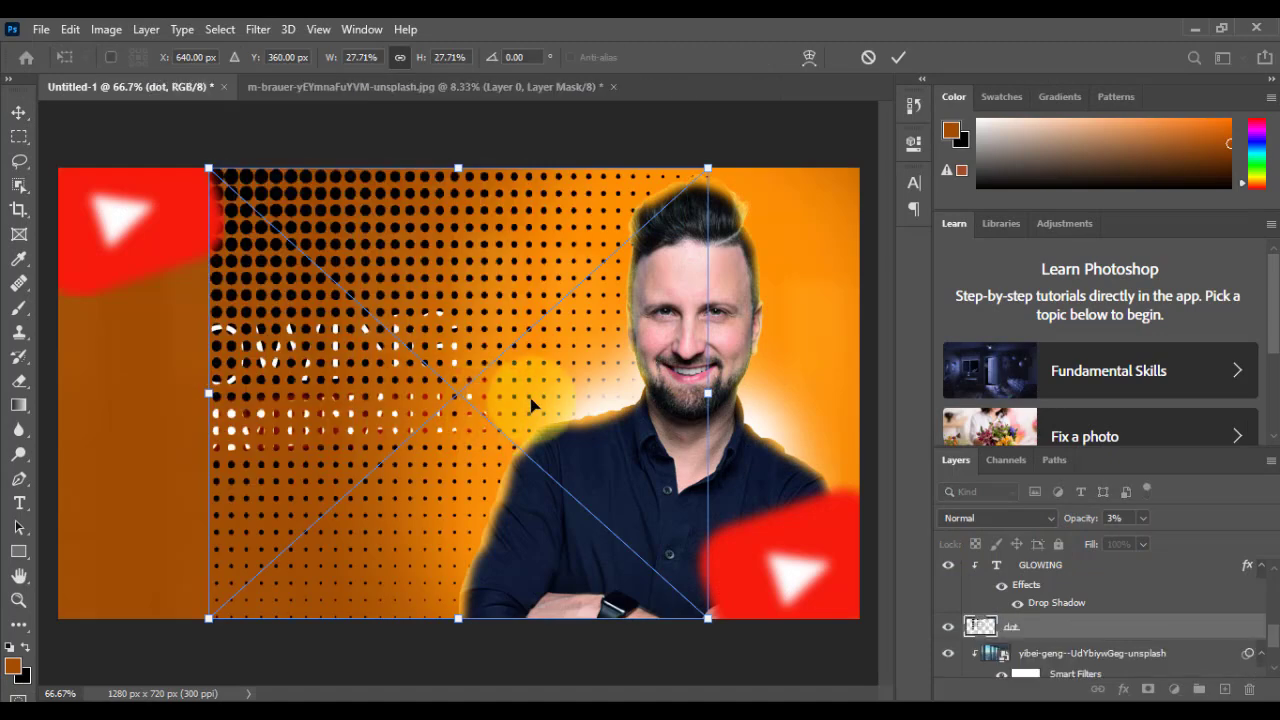
right_click(1076, 628)
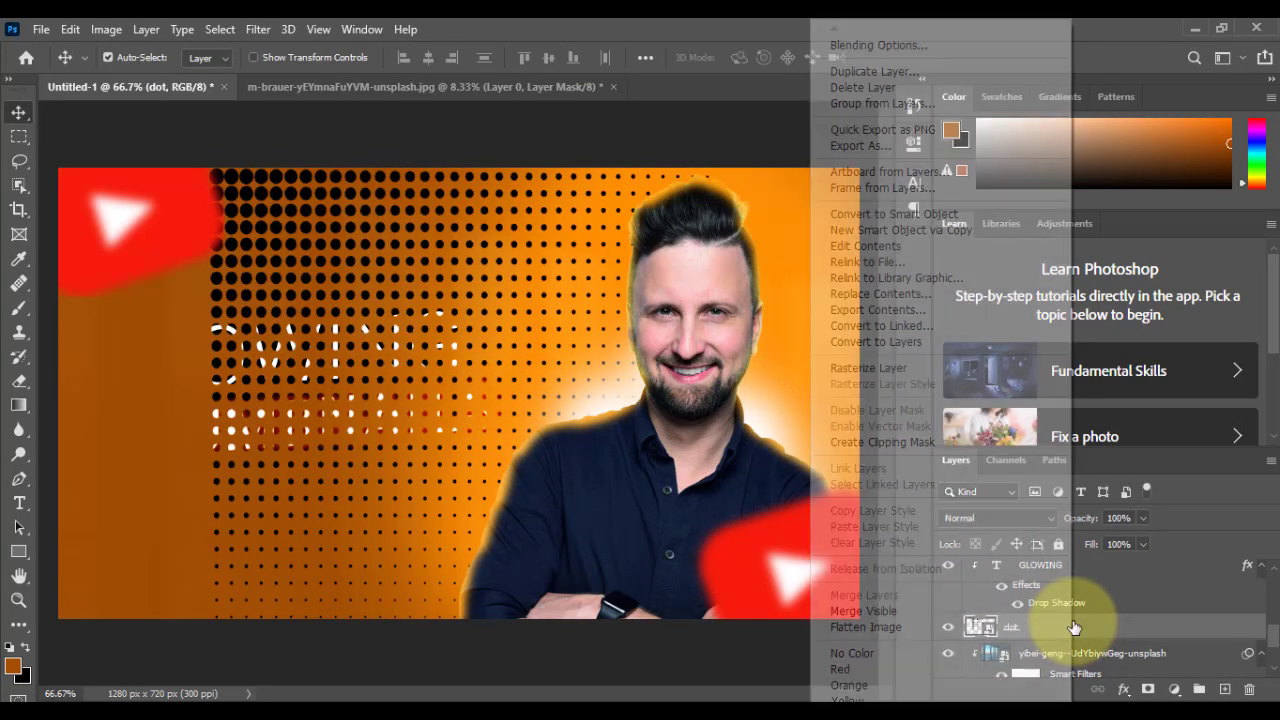
left_click(899, 440)
scroll(1104, 595, "up", 5)
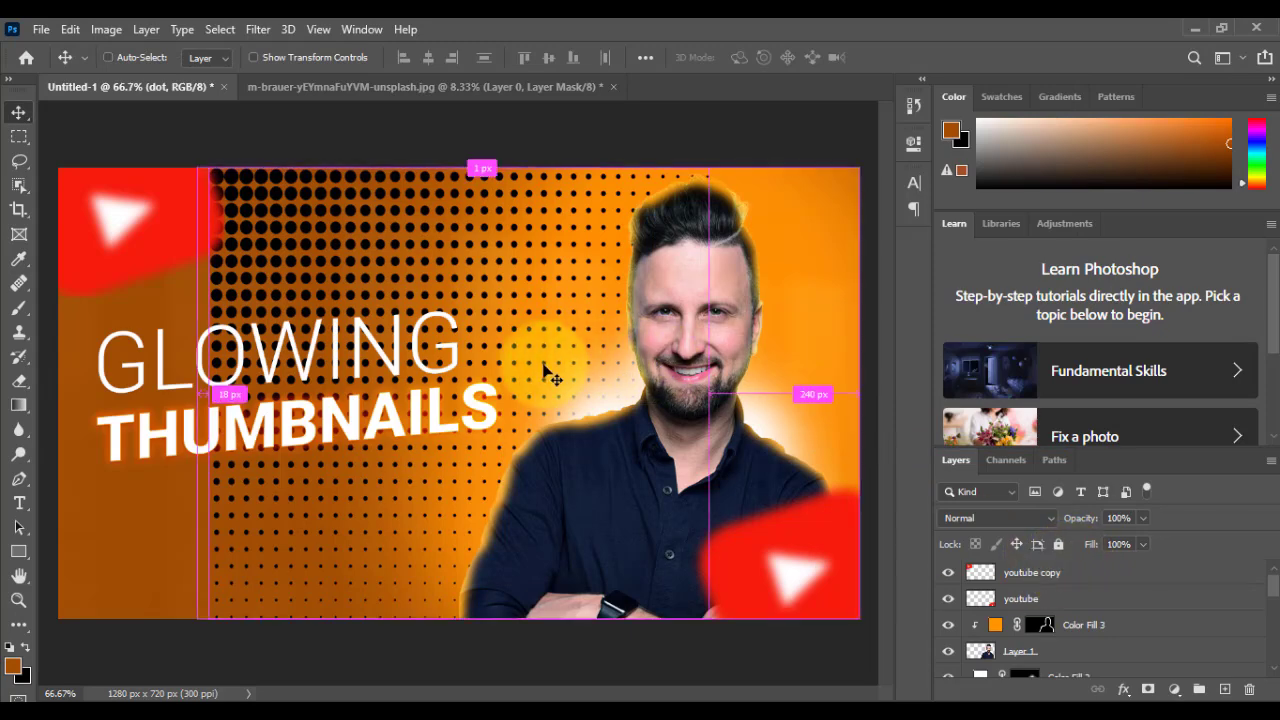
Step: Flip the dot pattern horizontally and enlarge it to about 54% so it covers the whole canvas
key("ctrl+t")
right_click(522, 287)
left_click(576, 578)
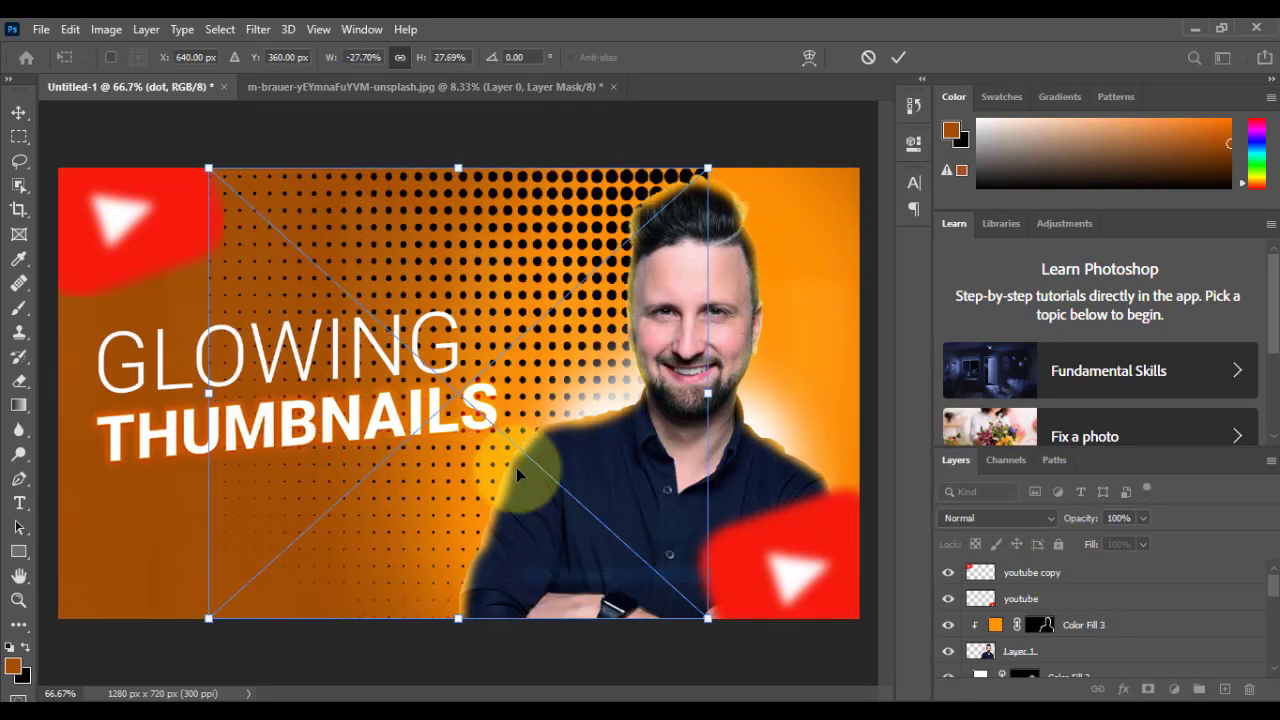
left_click_drag(708, 393, 58, 394)
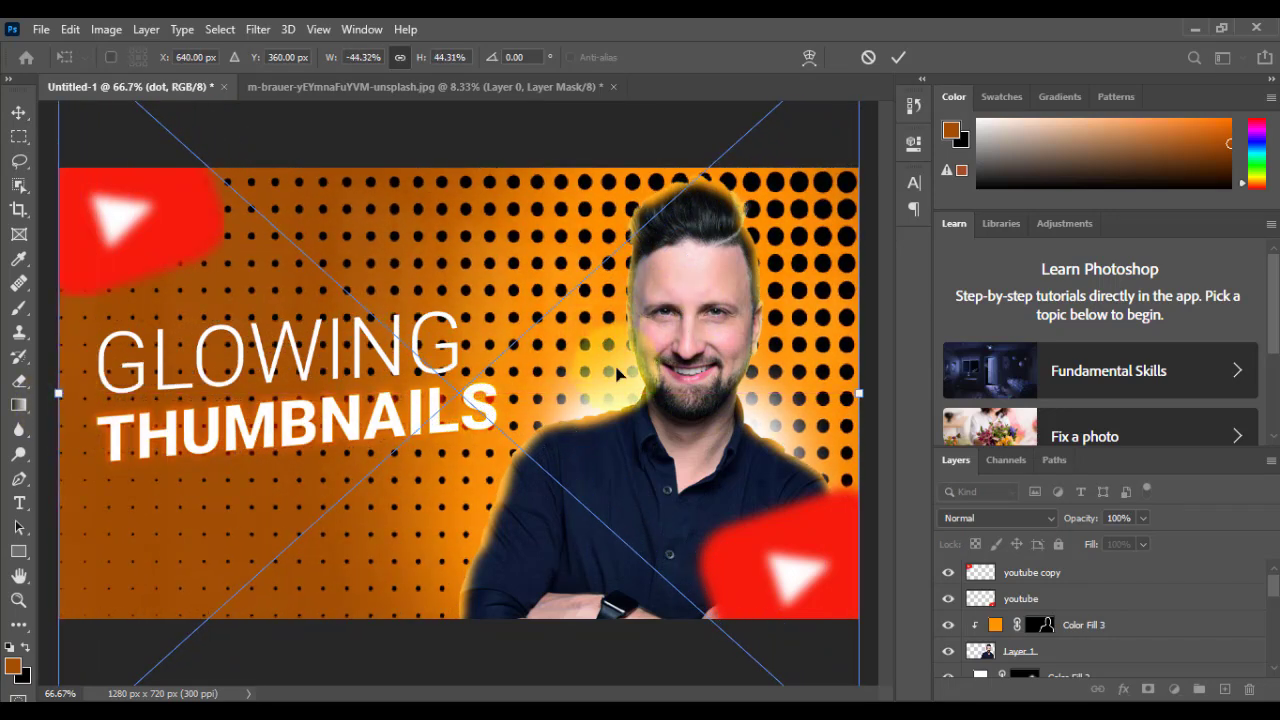
scroll(620, 386, "down", 8)
left_click_drag(648, 223, 763, 162)
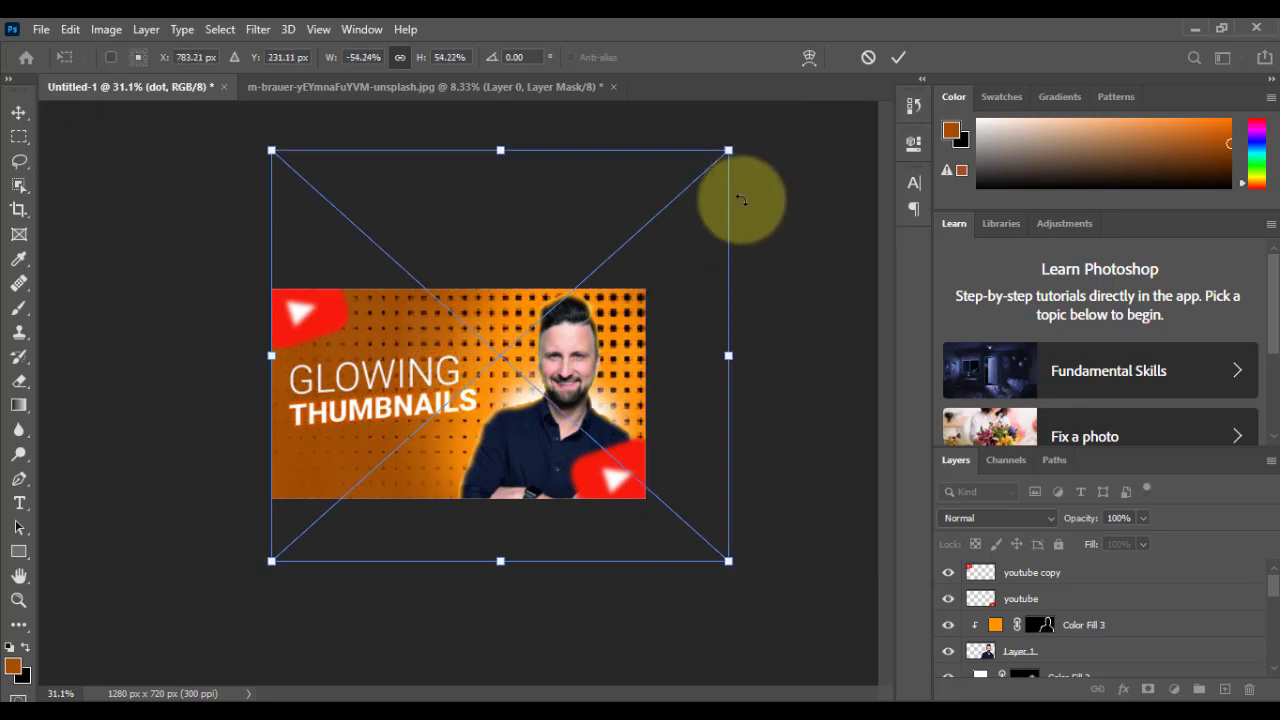
key("Return")
key("ctrl+0")
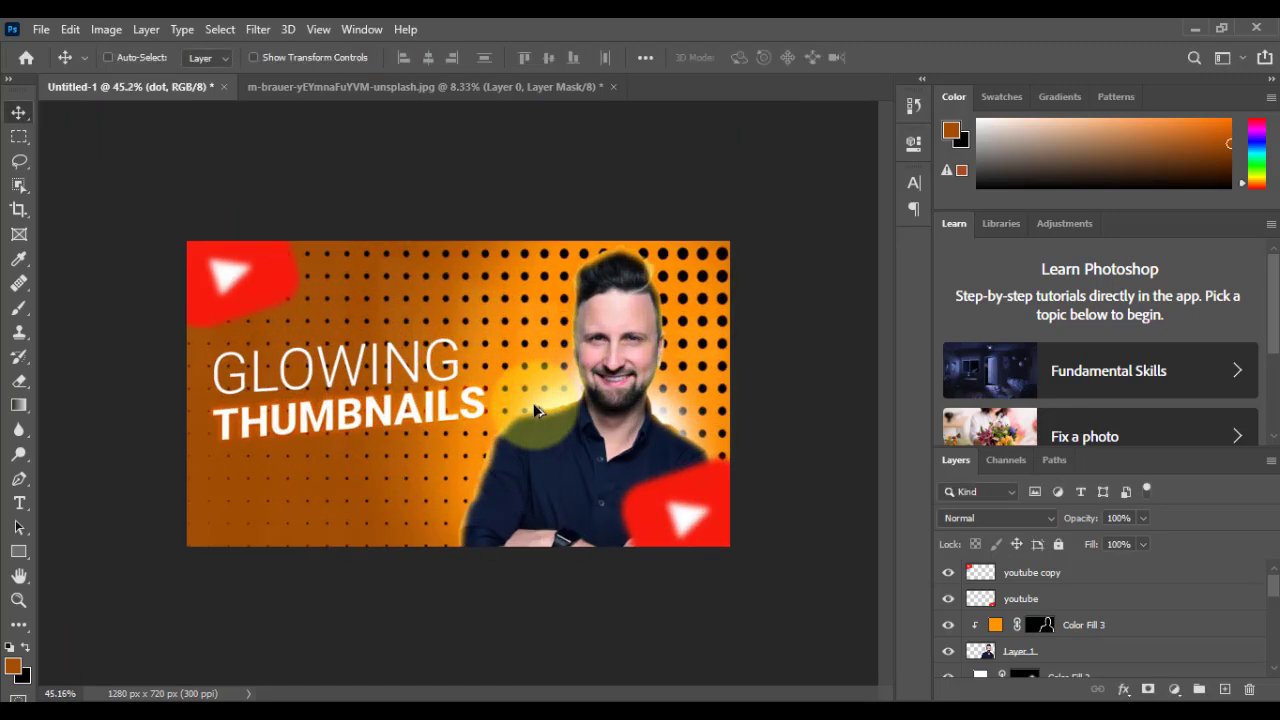
Step: Lower the dot layer's opacity to 11%
left_click(1142, 518)
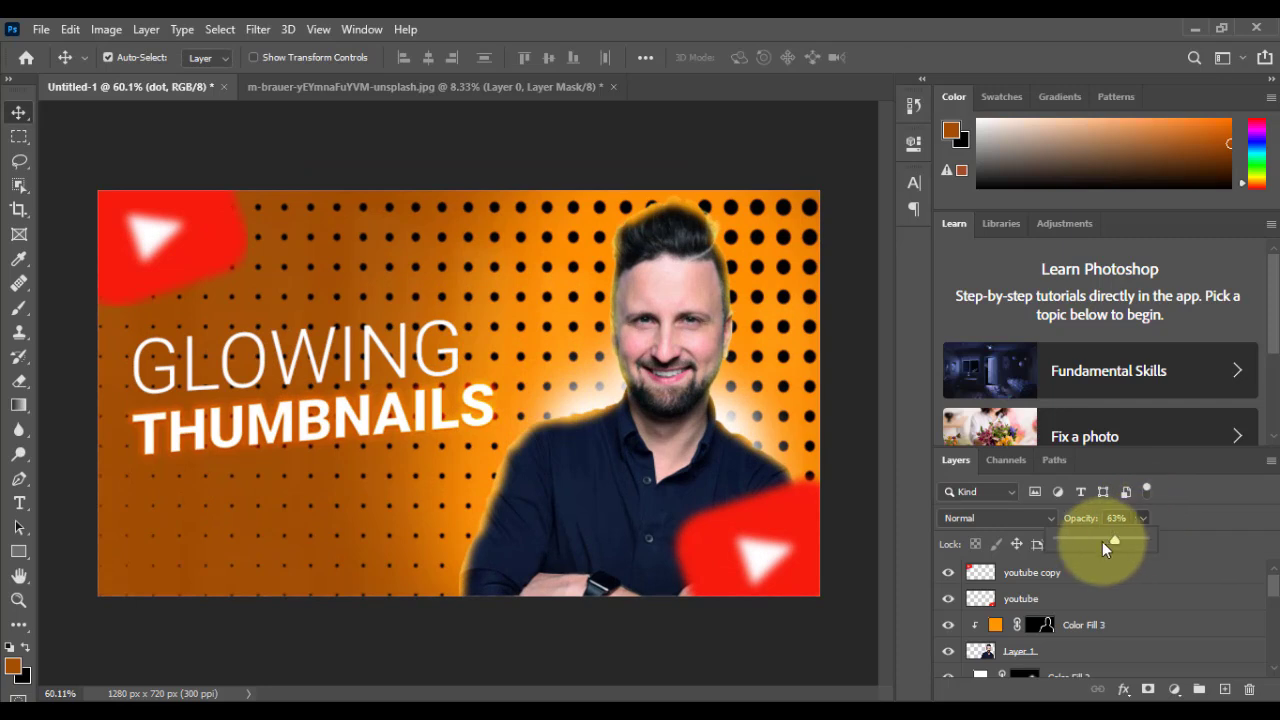
left_click(1079, 542)
left_click_drag(1079, 542, 1067, 542)
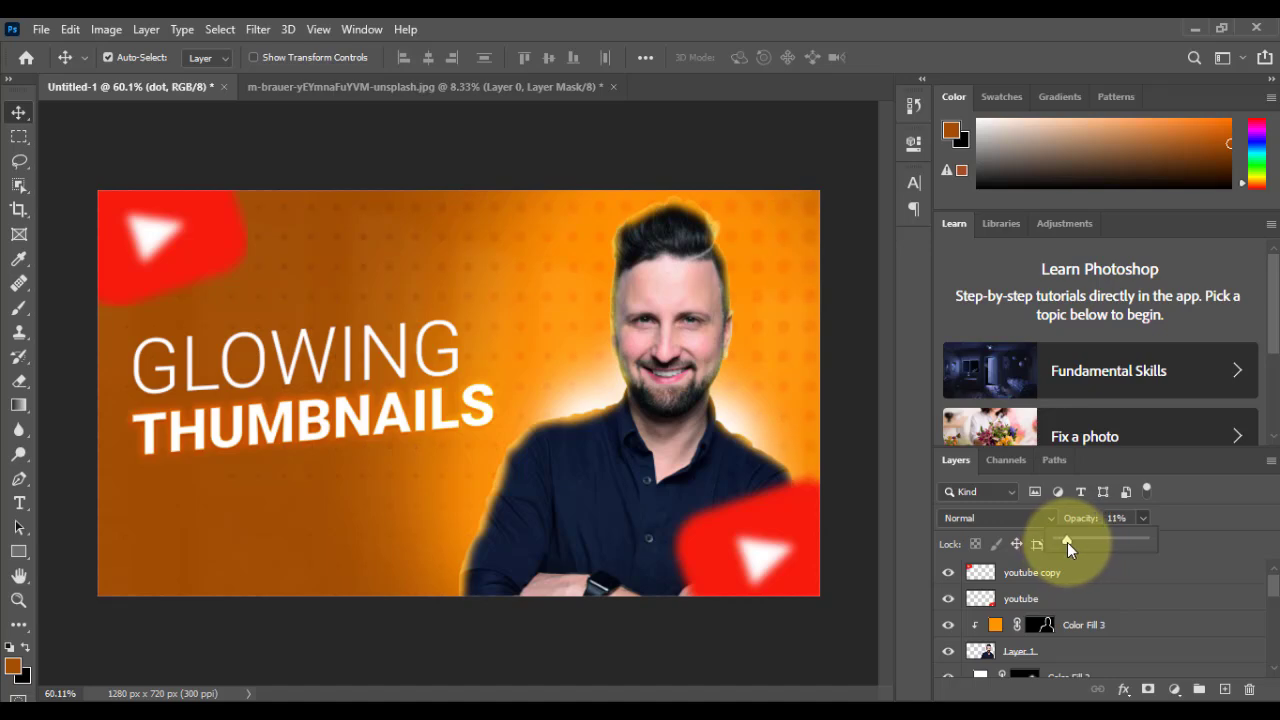
Step: Apply a Motion Blur to the dot layer with a 0° angle and a distance of 20 pixels
left_click(258, 29)
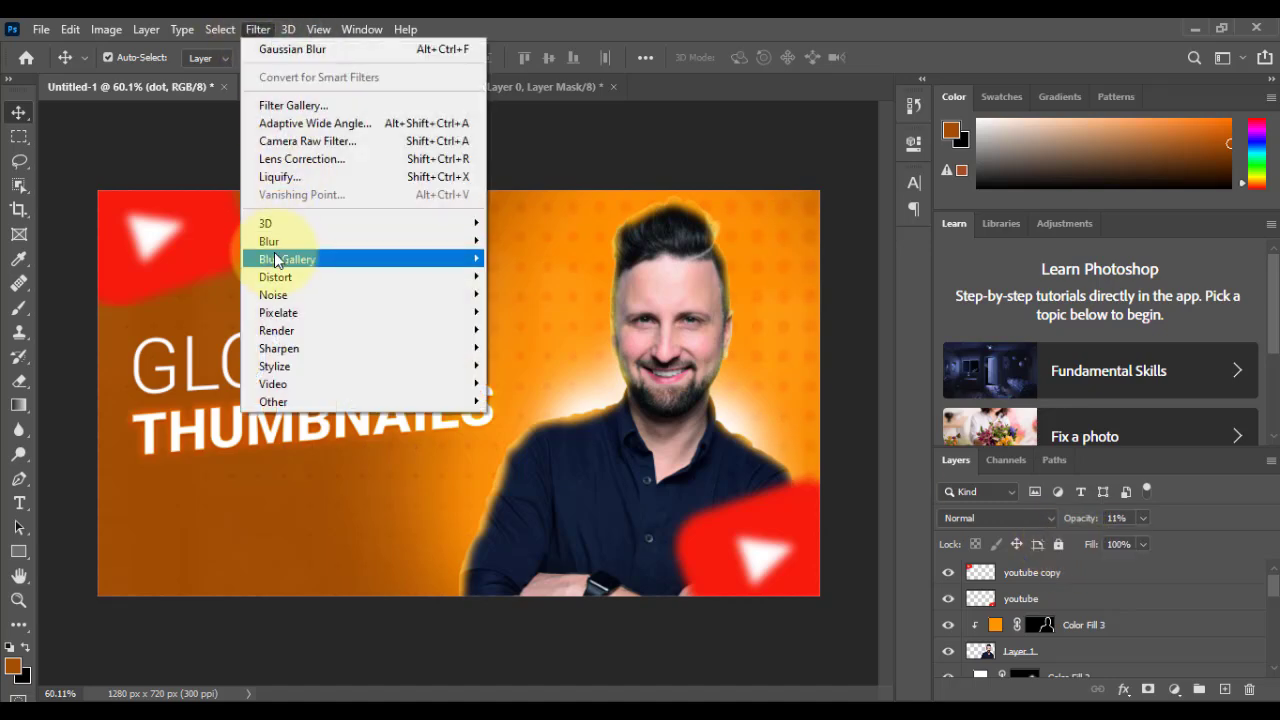
mouse_move(291, 243)
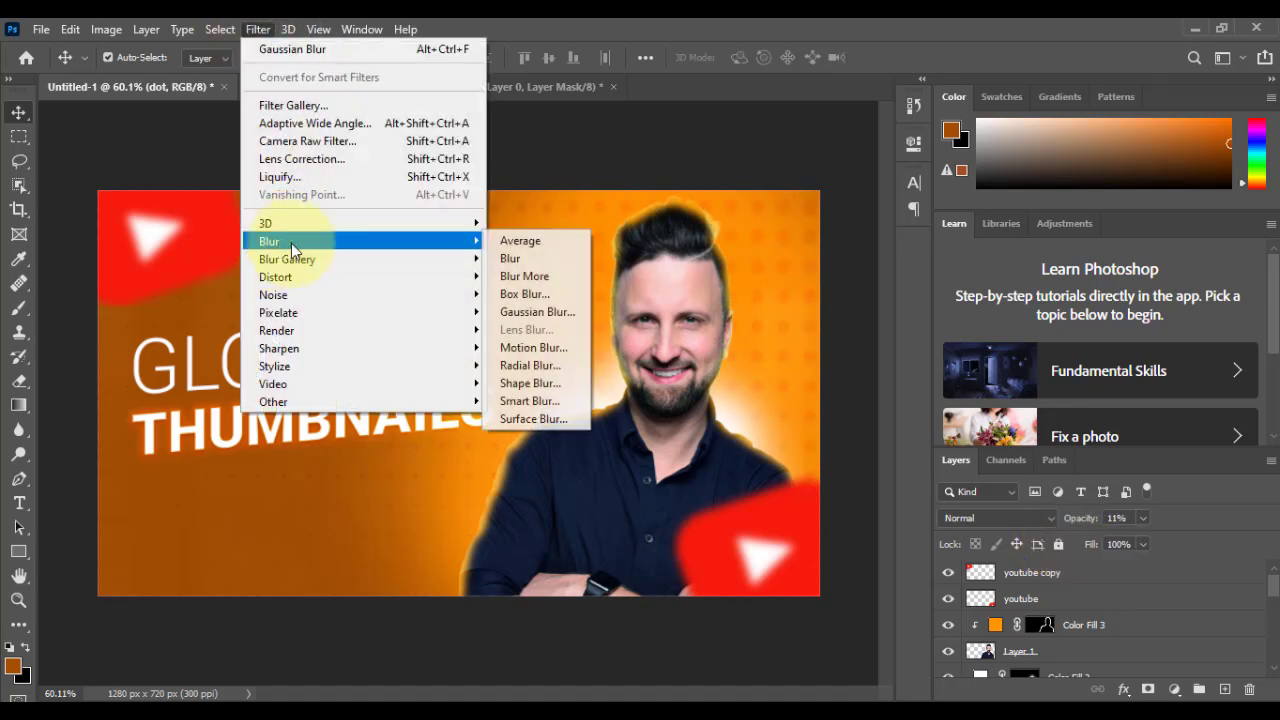
left_click(540, 347)
mouse_move(506, 448)
left_mouse_down()
mouse_move(523, 448)
mouse_move(515, 441)
left_mouse_up()
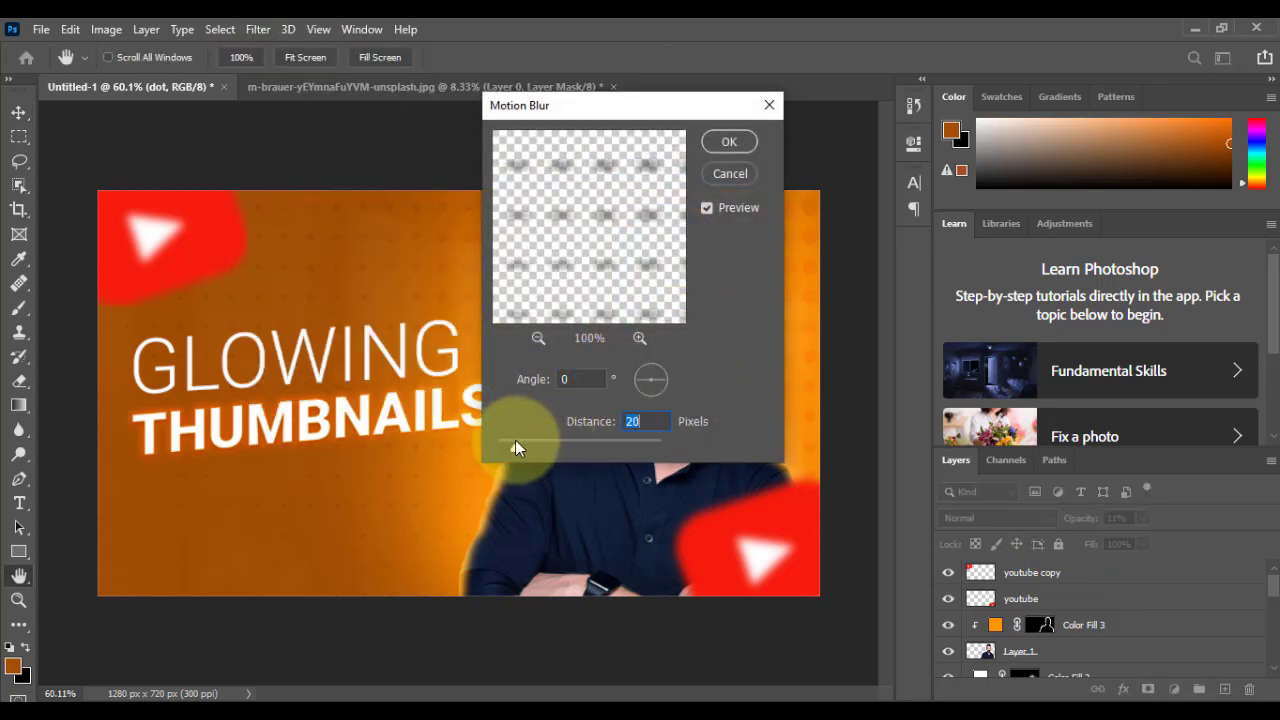
left_click(730, 141)
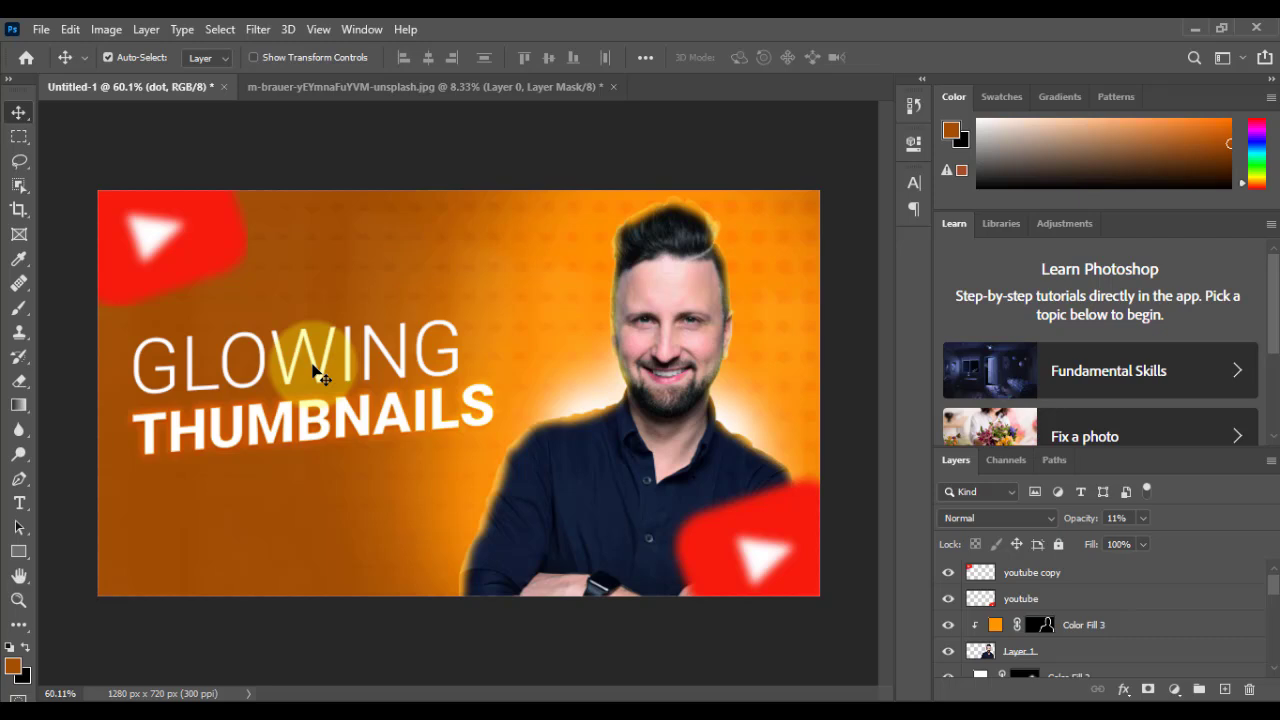
Step: Stamp all visible layers into a new layer above youtube copy
left_click(1039, 588)
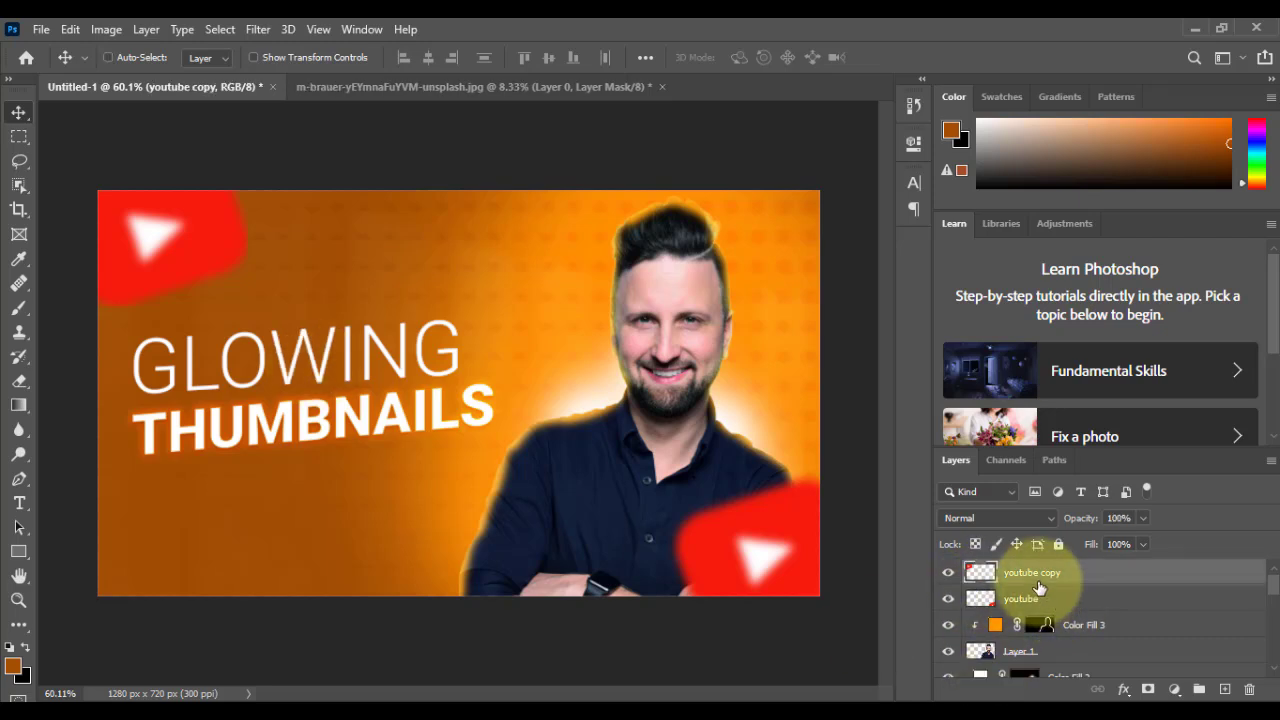
key("ctrl+shift+alt+e")
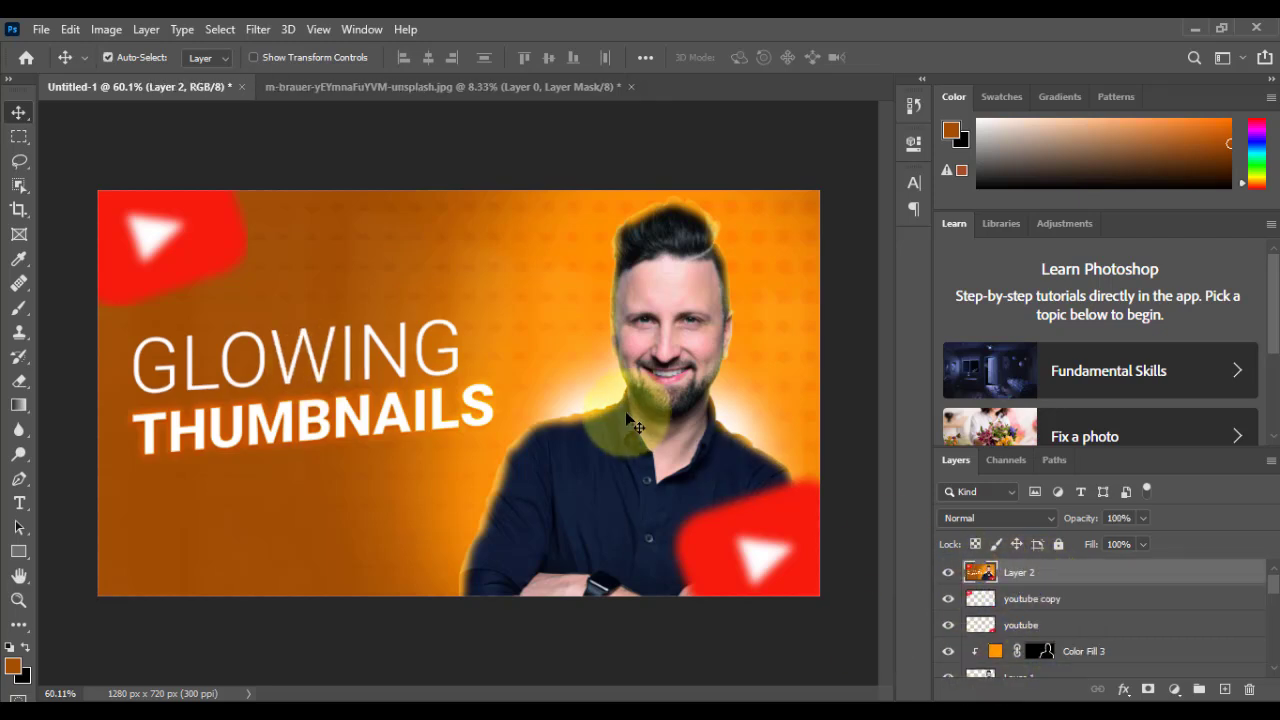
key("ctrl+plus")
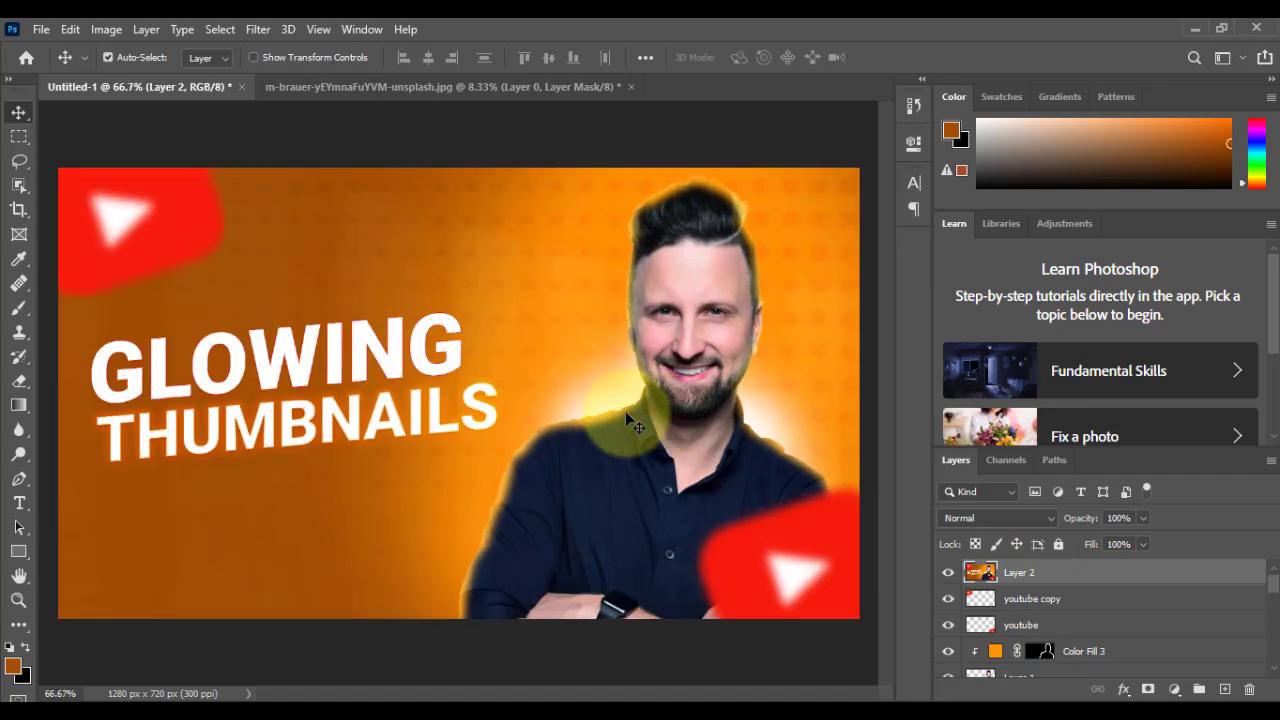
Step: Open Layer 2 in the Camera Raw Filter and set the grain to 11 and the vignetting to -6
left_click(266, 30)
left_click(316, 141)
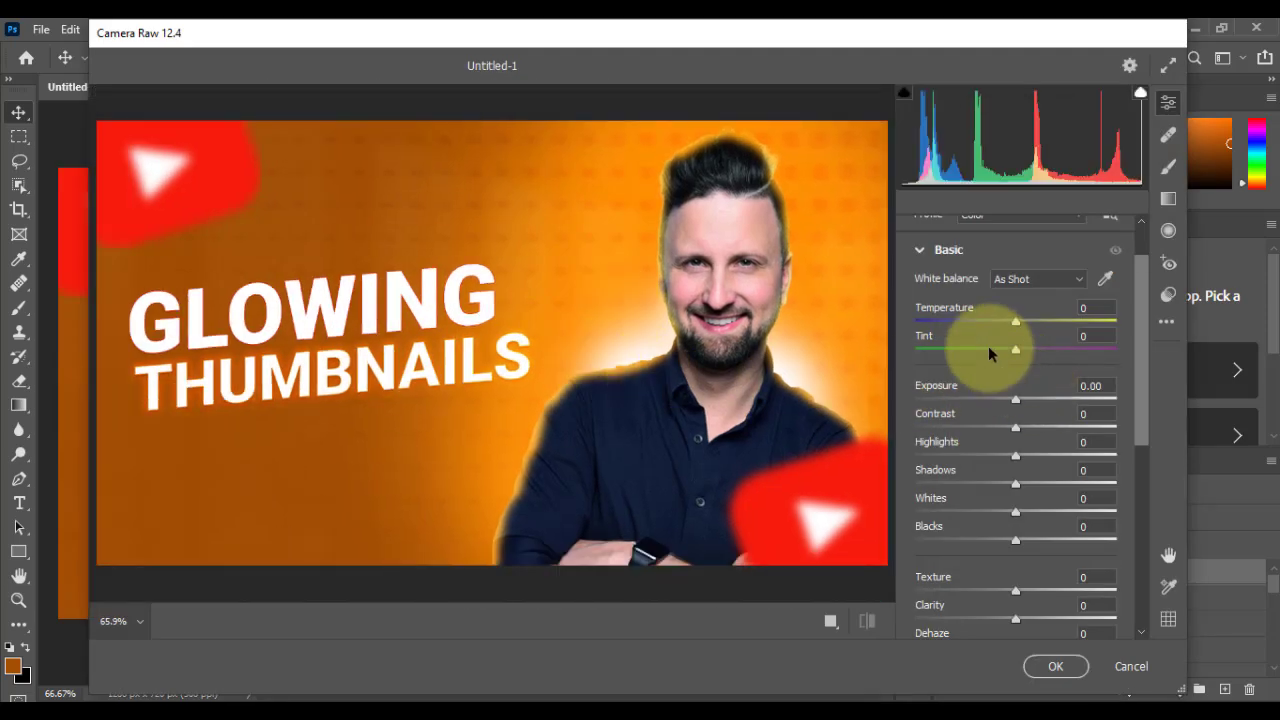
scroll(970, 335, "up", 2)
left_click(930, 309)
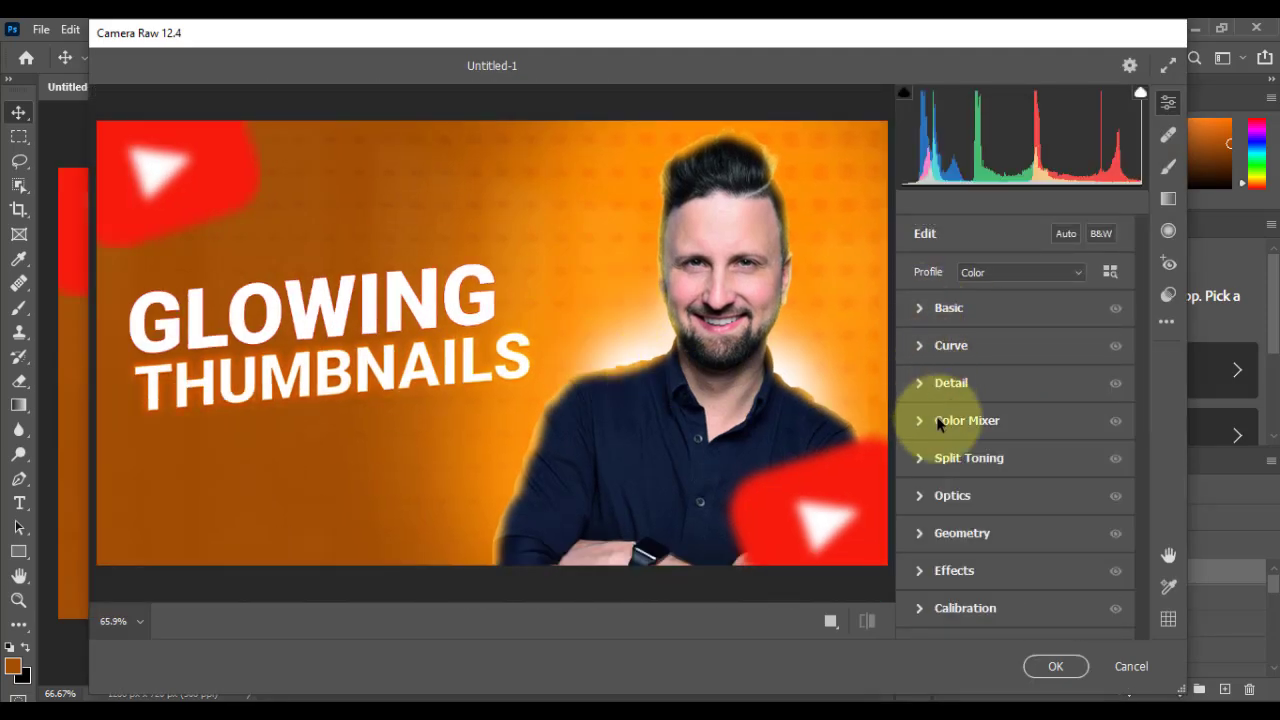
left_click(922, 572)
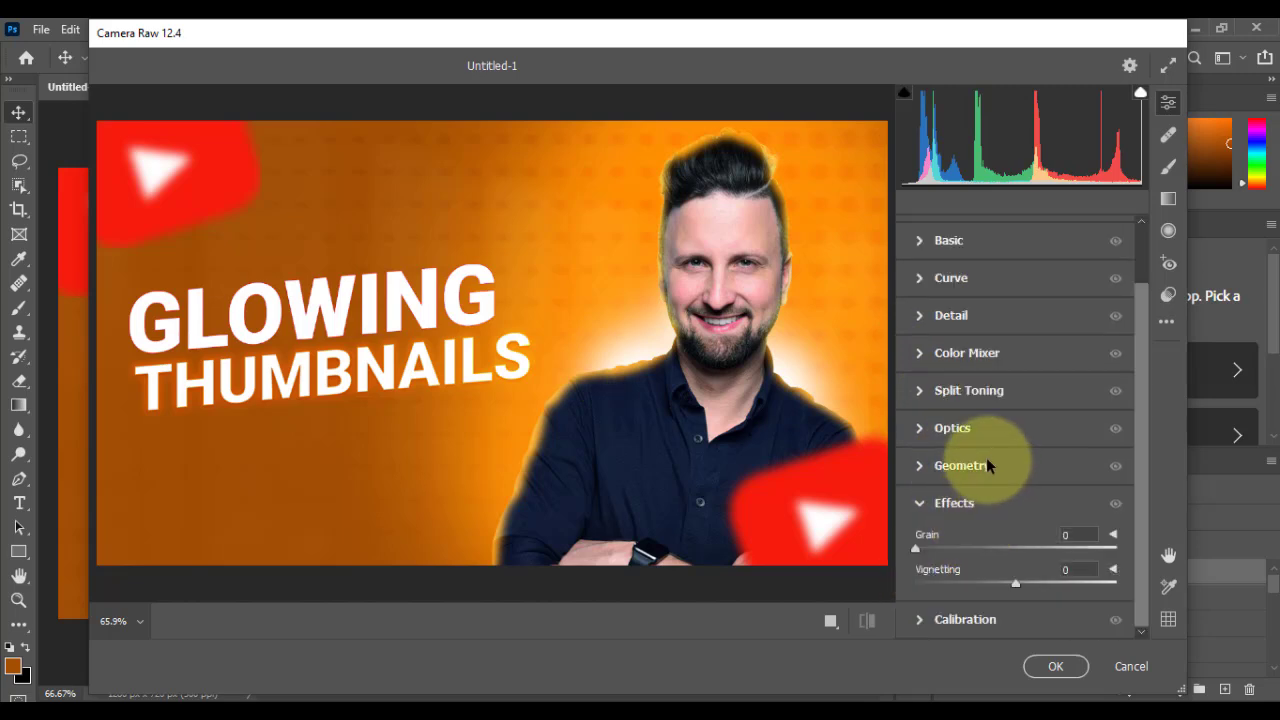
left_click_drag(917, 549, 939, 548)
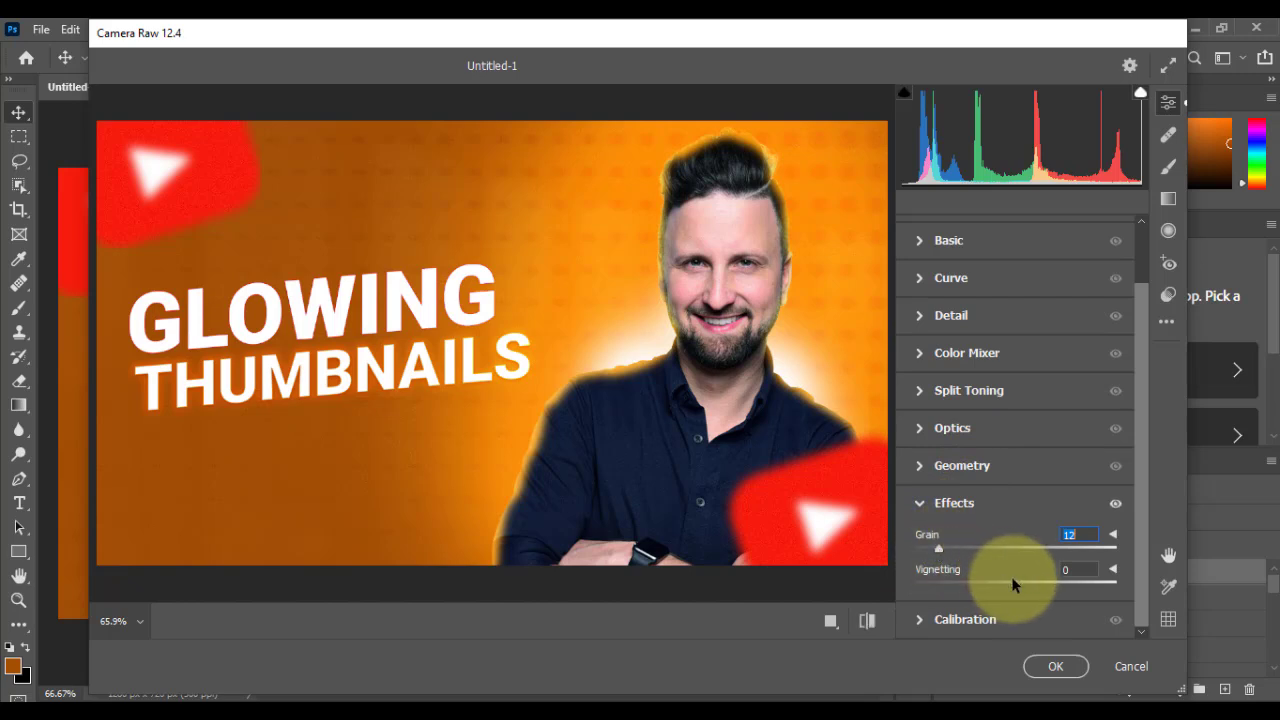
mouse_move(1019, 582)
left_mouse_down()
mouse_move(1046, 582)
mouse_move(1002, 585)
mouse_move(1014, 590)
left_mouse_up()
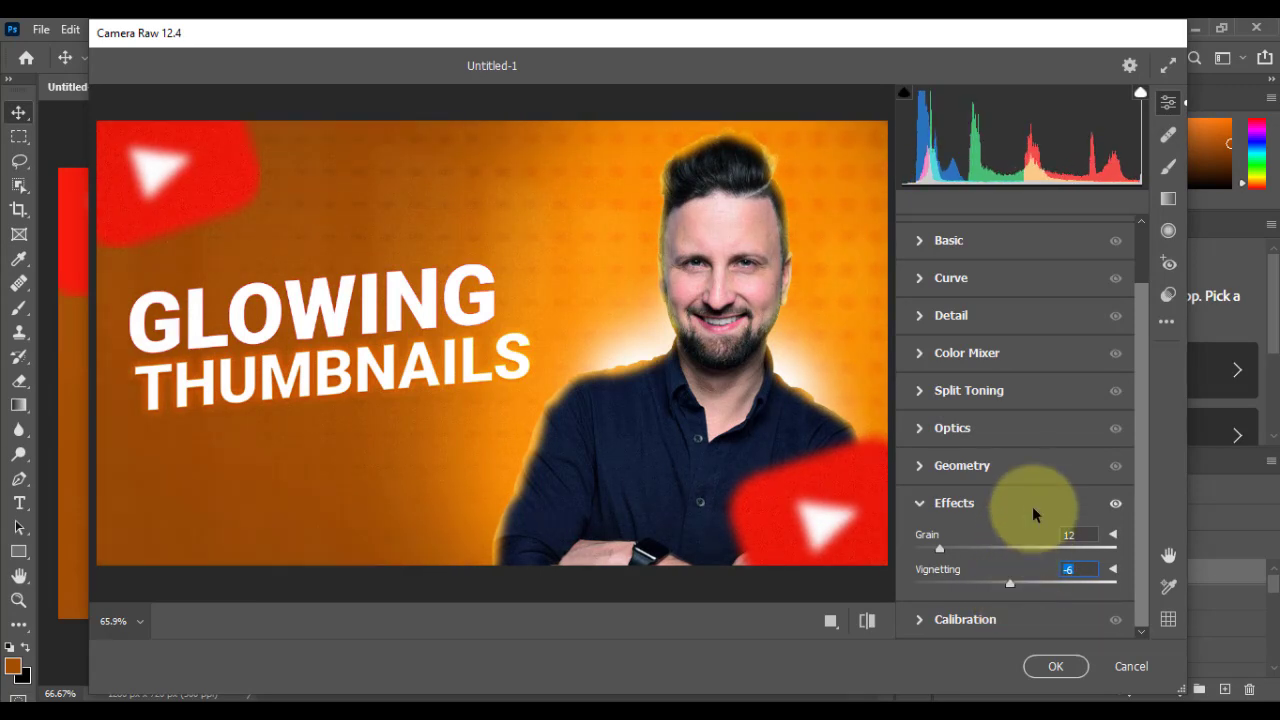
mouse_move(960, 548)
left_mouse_down()
mouse_move(1013, 556)
mouse_move(942, 550)
left_mouse_up()
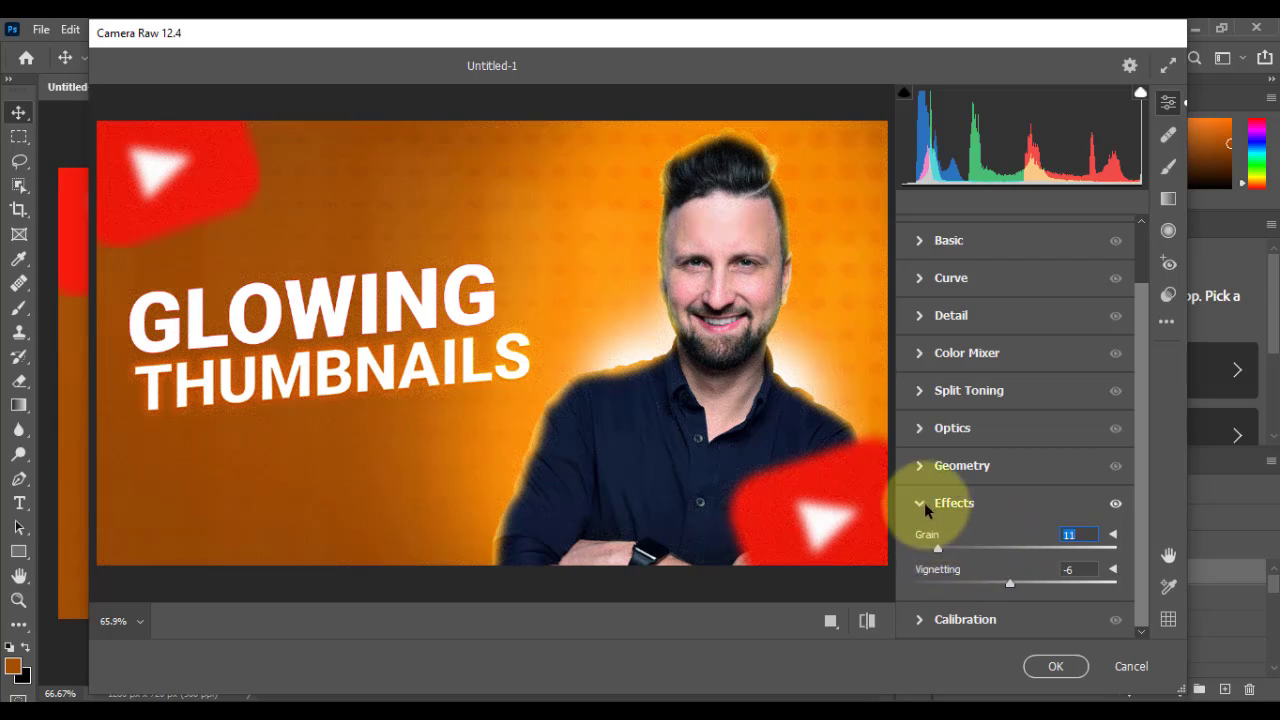
left_click(925, 503)
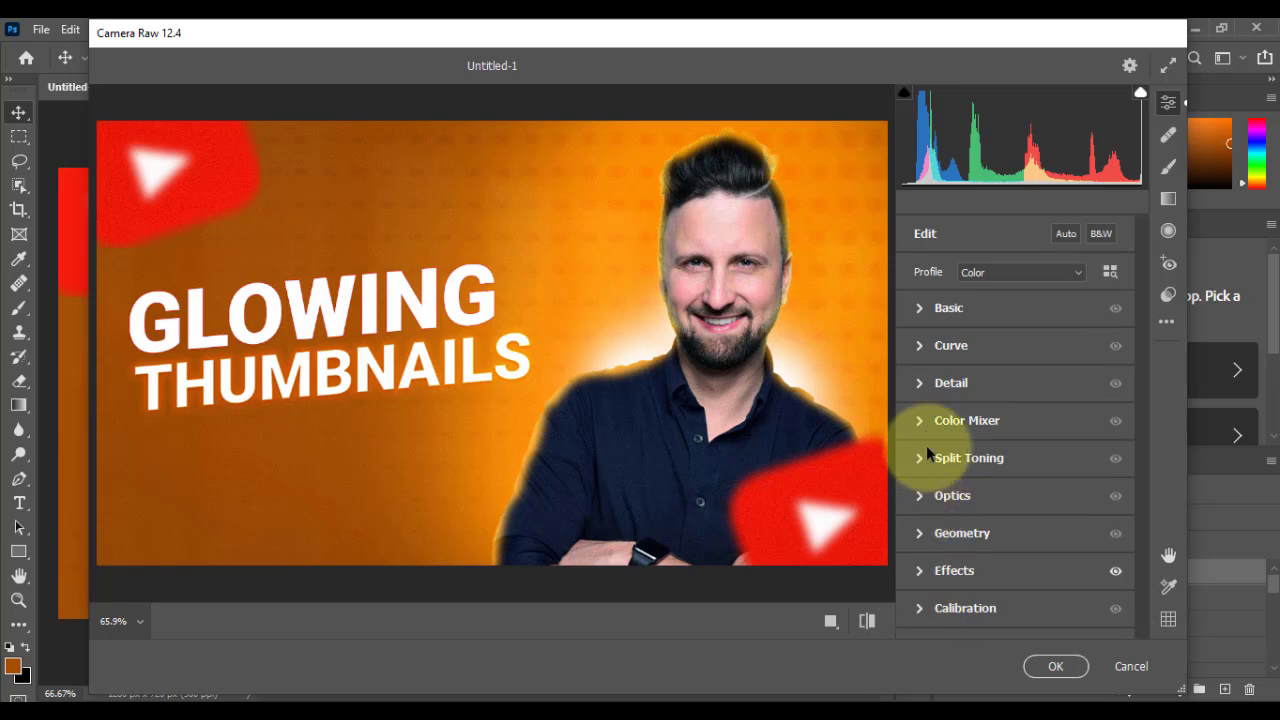
Step: Shift the Color Mixer hues to Reds +17, Oranges +17, Yellows +23, Greens -28 and Aquas +27
left_click(911, 421)
left_click_drag(1016, 382, 1032, 579)
scroll(940, 415, "up", 3)
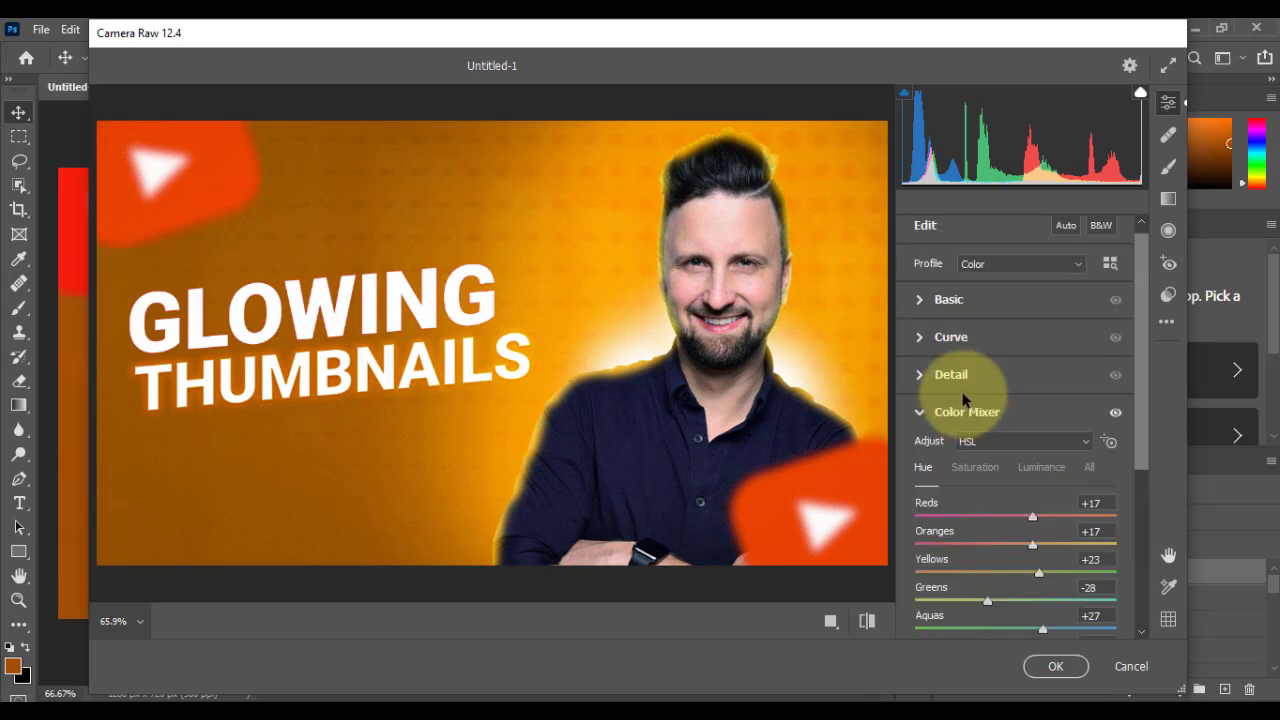
left_click(920, 414)
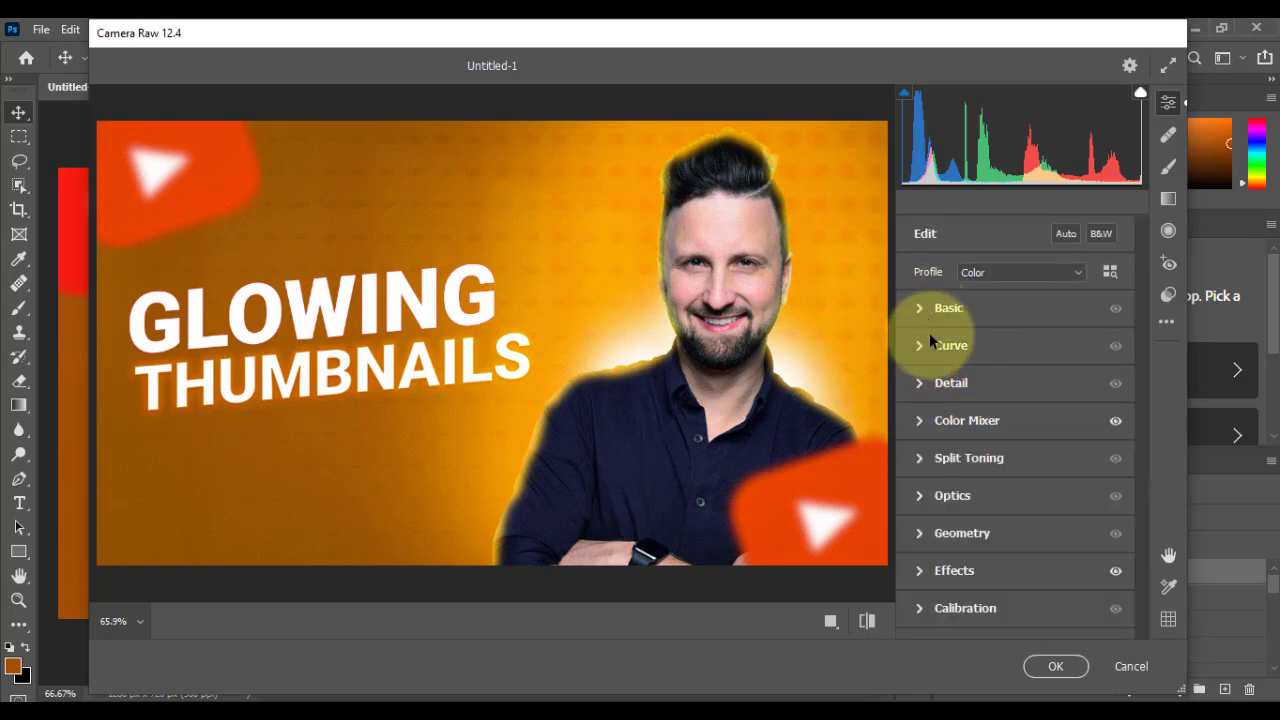
Step: Set the white balance temperature to +12 and the tint to +13, and fine-tune the basic tones
left_click(923, 307)
mouse_move(1020, 305)
left_mouse_down()
mouse_move(1008, 310)
mouse_move(1029, 334)
mouse_move(1017, 311)
mouse_move(1028, 314)
left_mouse_up()
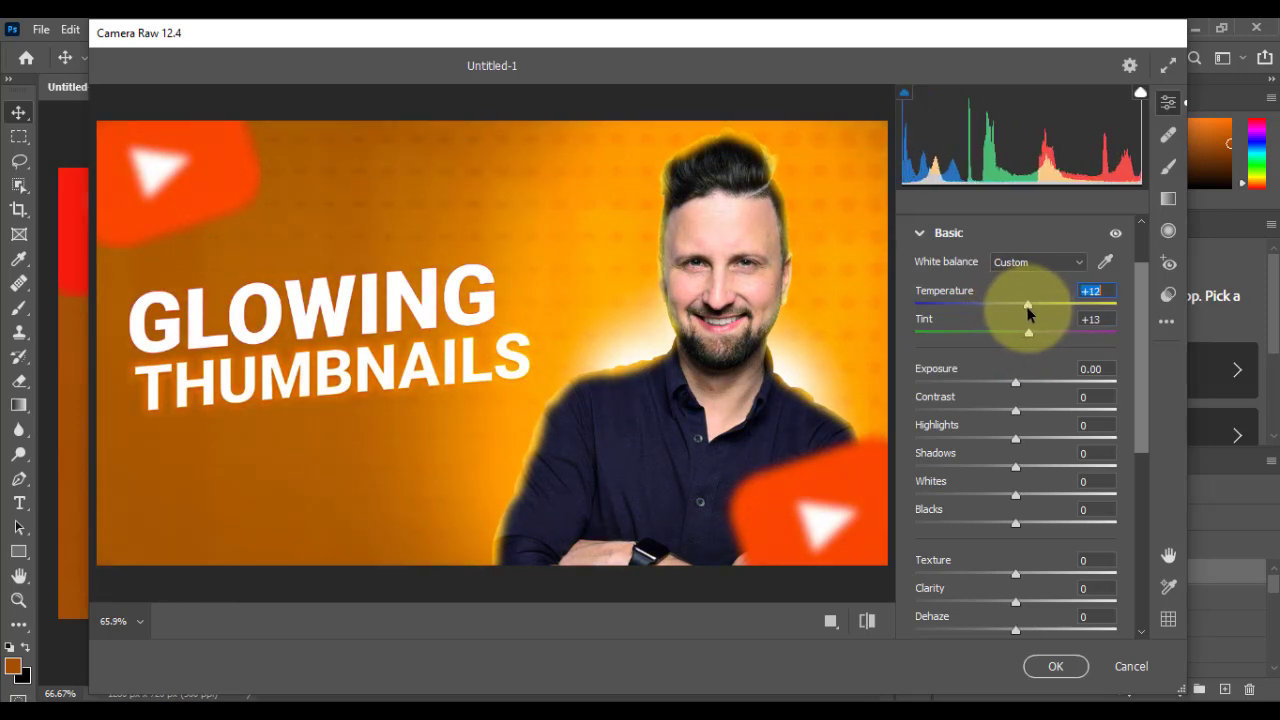
left_click_drag(1023, 437, 1001, 411)
left_click(1018, 522)
Step: Calibrate the green primary to hue -9 and saturation +21, and apply the Camera Raw grade to Layer 2
scroll(1018, 500, "down", 5)
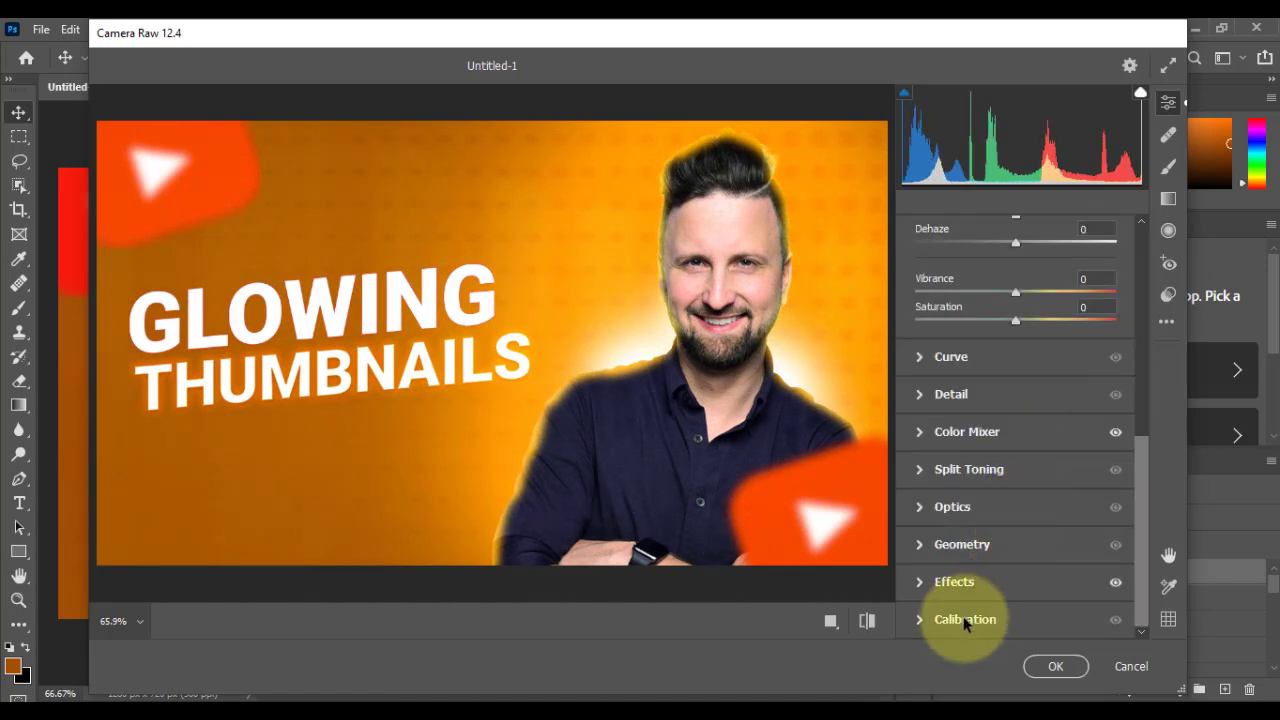
left_click(965, 620)
left_click(1016, 530)
left_click_drag(1021, 527, 1005, 498)
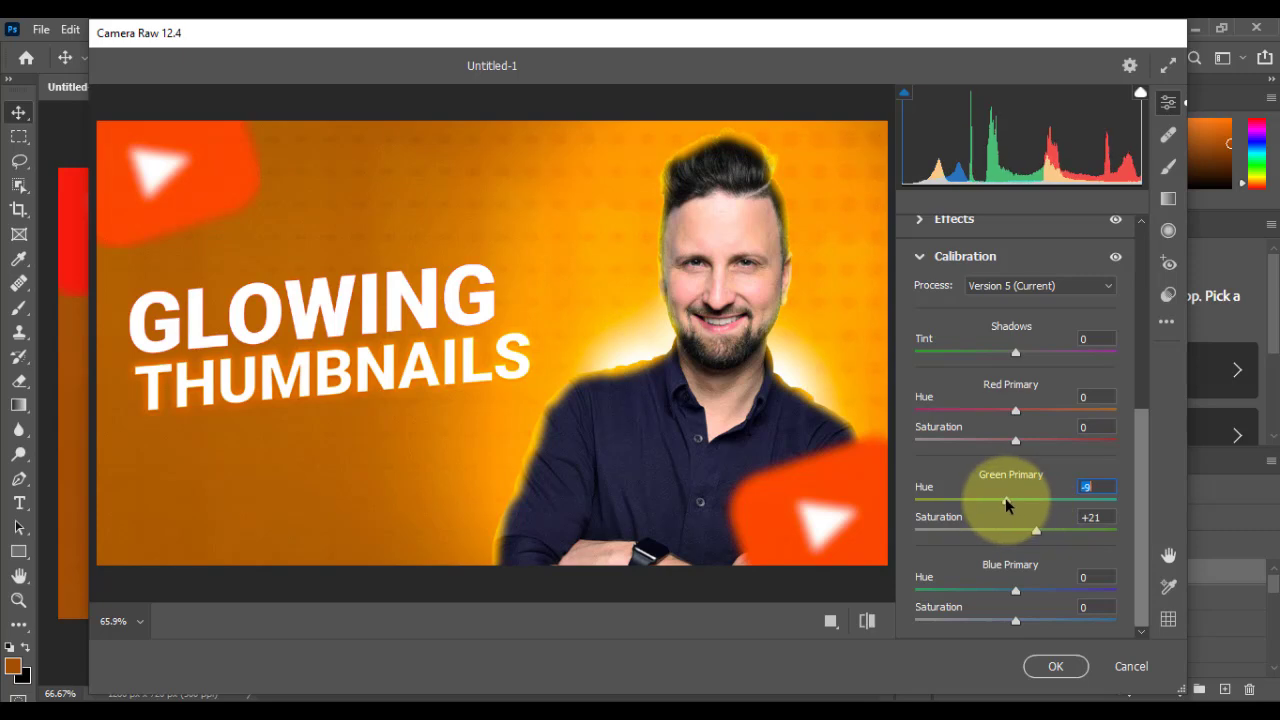
left_click(1055, 666)
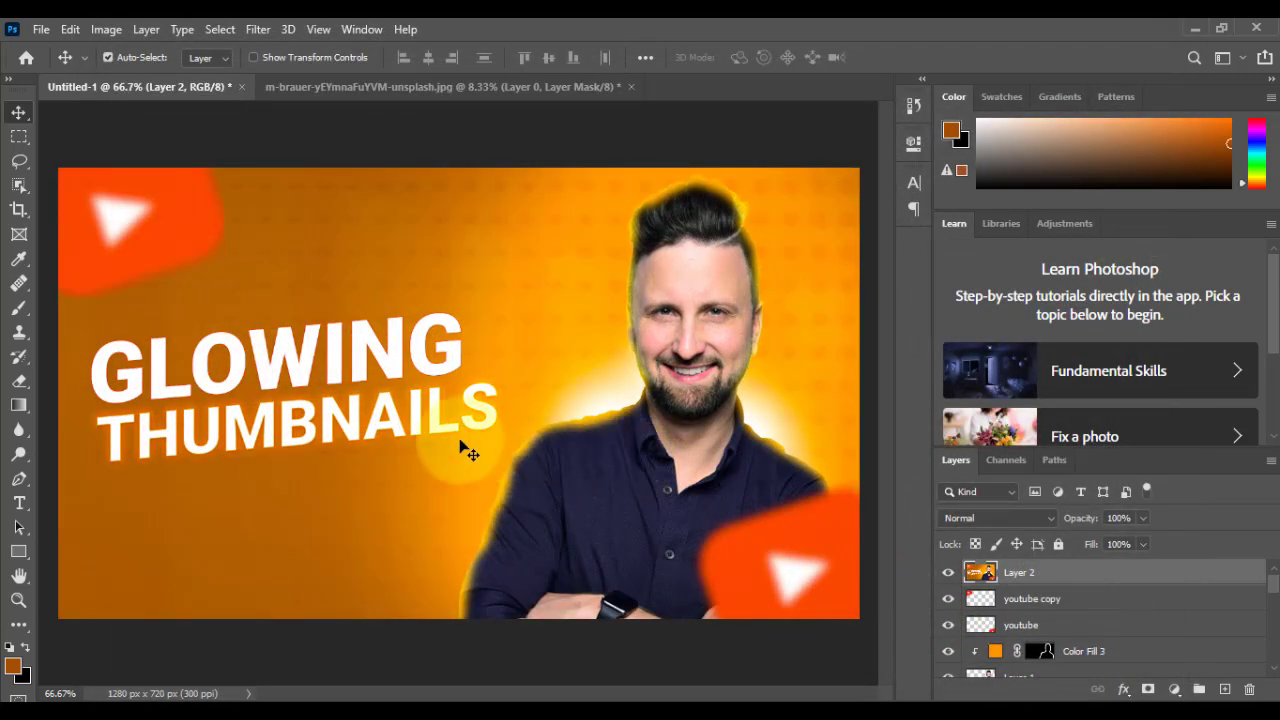
Step: Compare the thumbnail with and without the graded Layer 2 and inspect the final design in full-screen mode
left_click(948, 572)
left_click(948, 572)
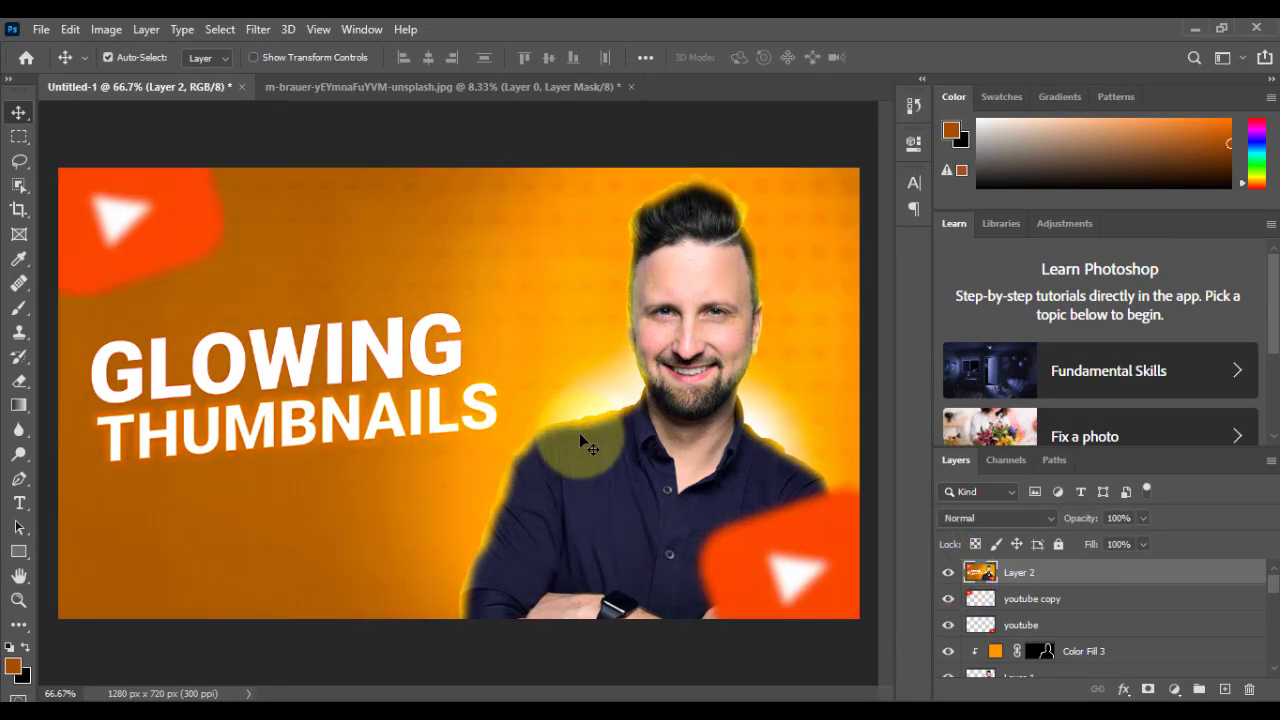
key("f")
key("f")
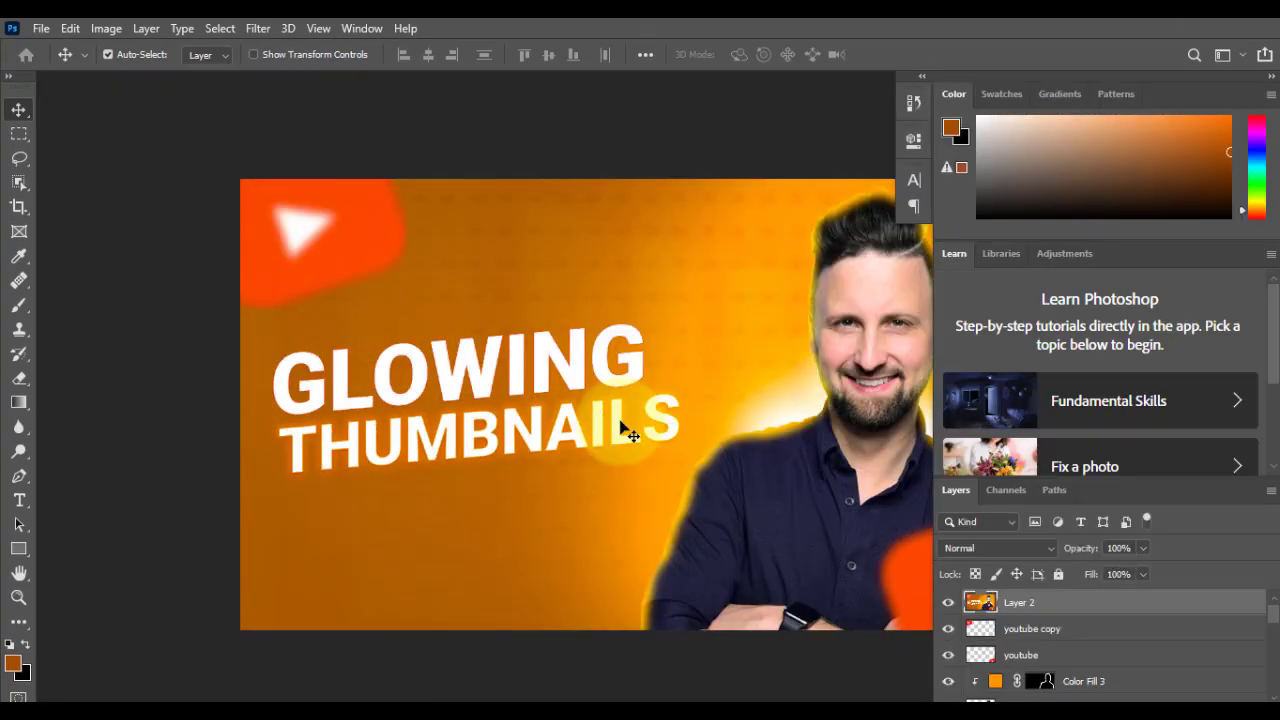
scroll(725, 386, "up", 1)
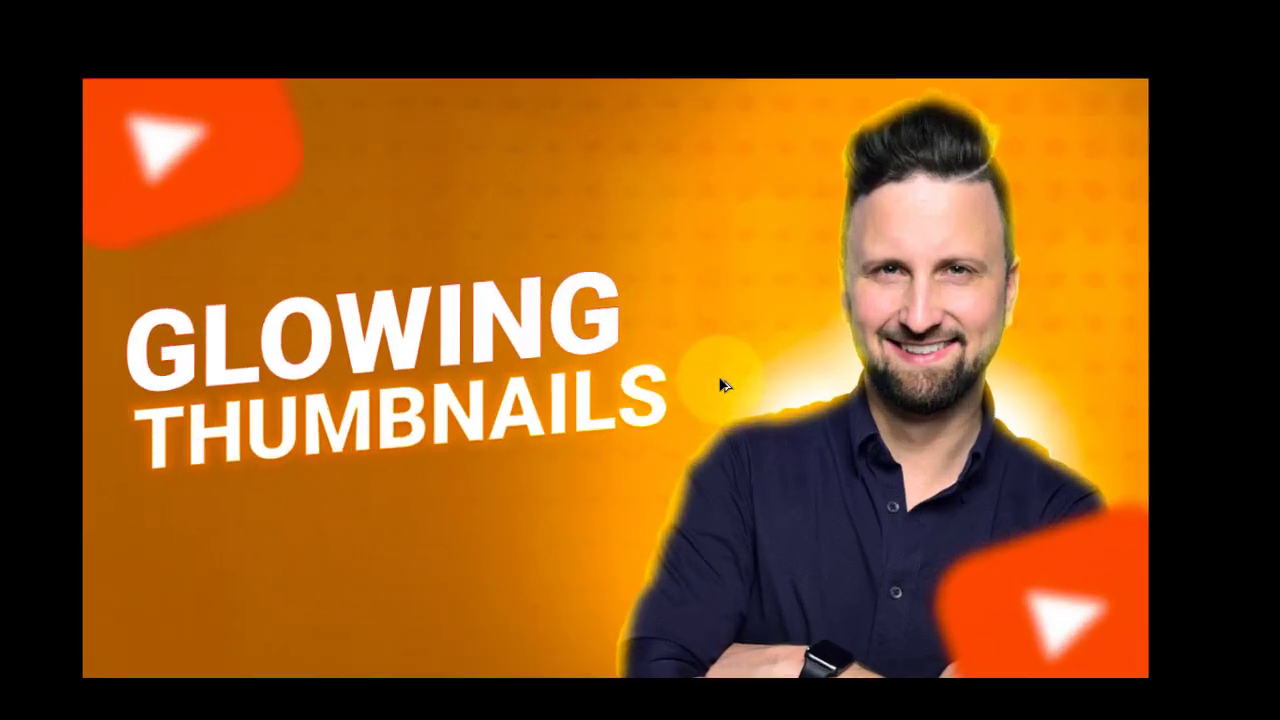
scroll(722, 380, "up", 1)
scroll(723, 381, "down", 1)
scroll(721, 378, "down", 1)
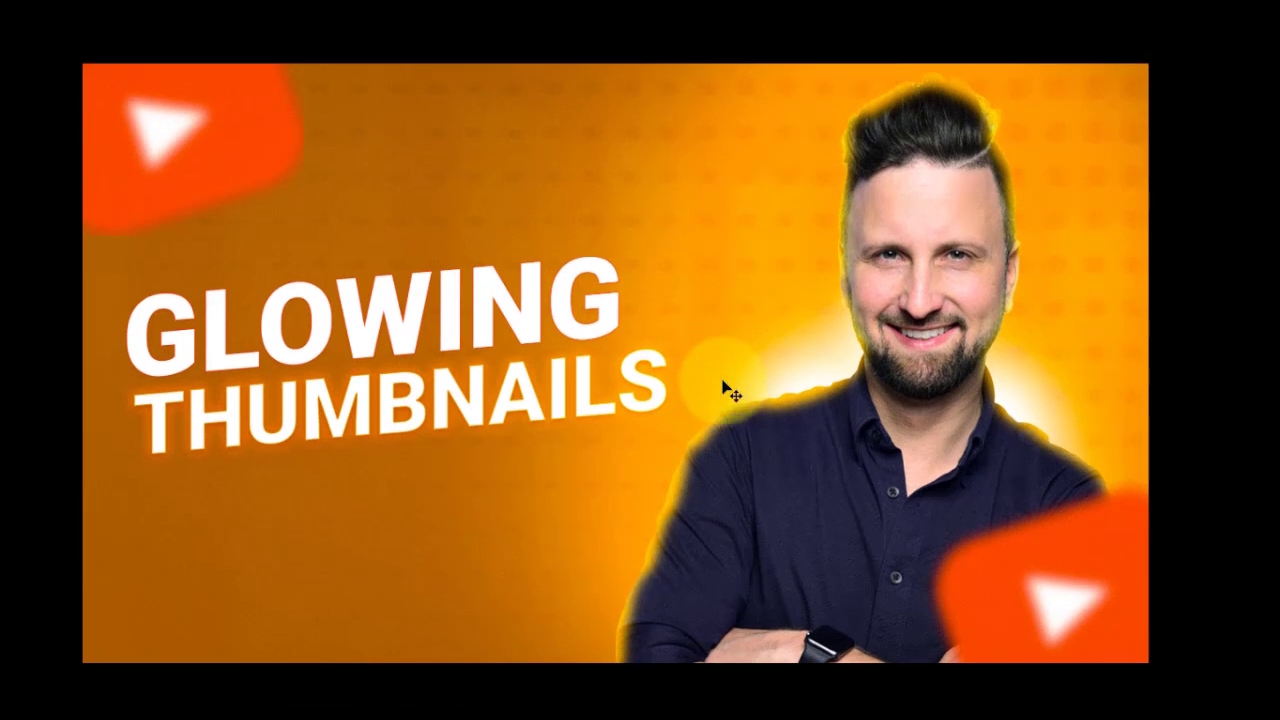